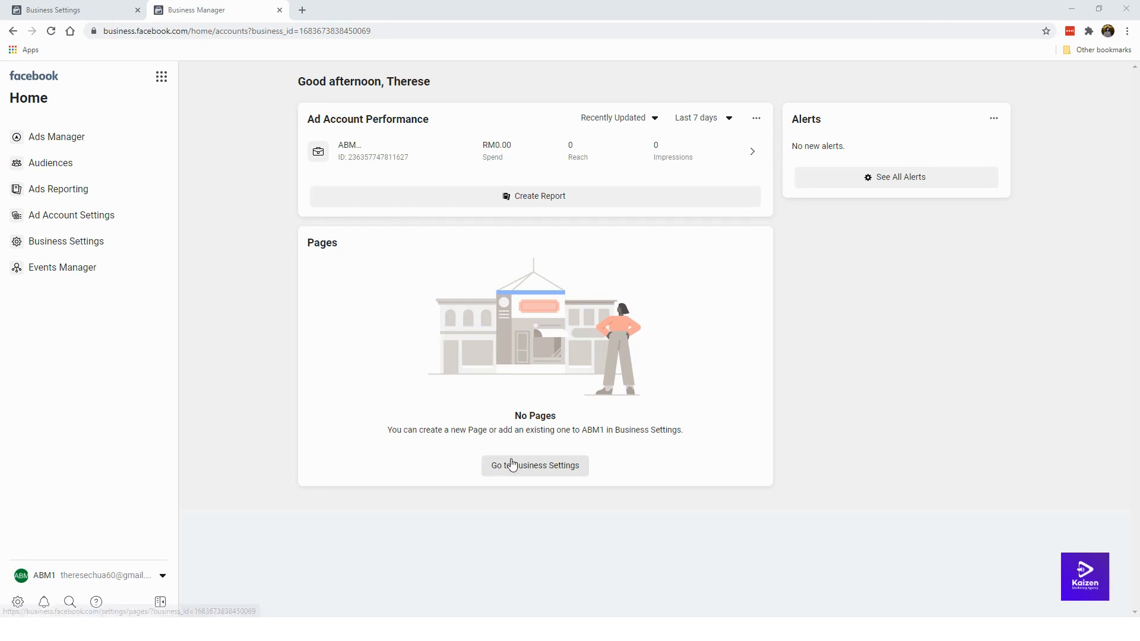
Step: Go to Business Settings from the Pages card on the Business Manager home
{"action": "left_click", "coordinate": [516, 467]}
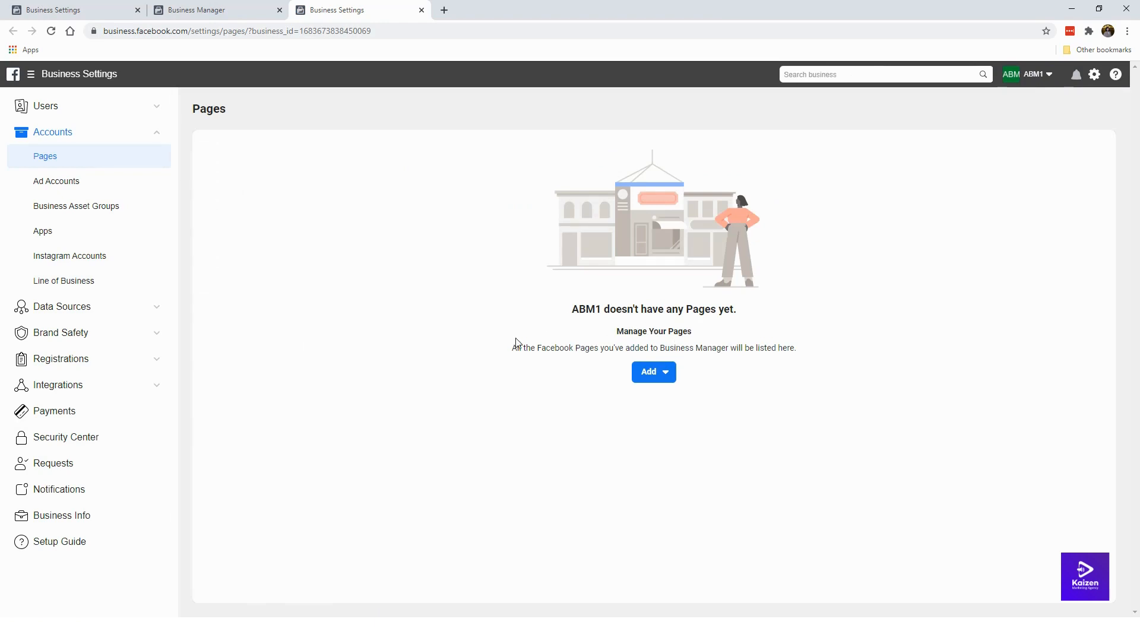
{"action": "left_click", "coordinate": [658, 374]}
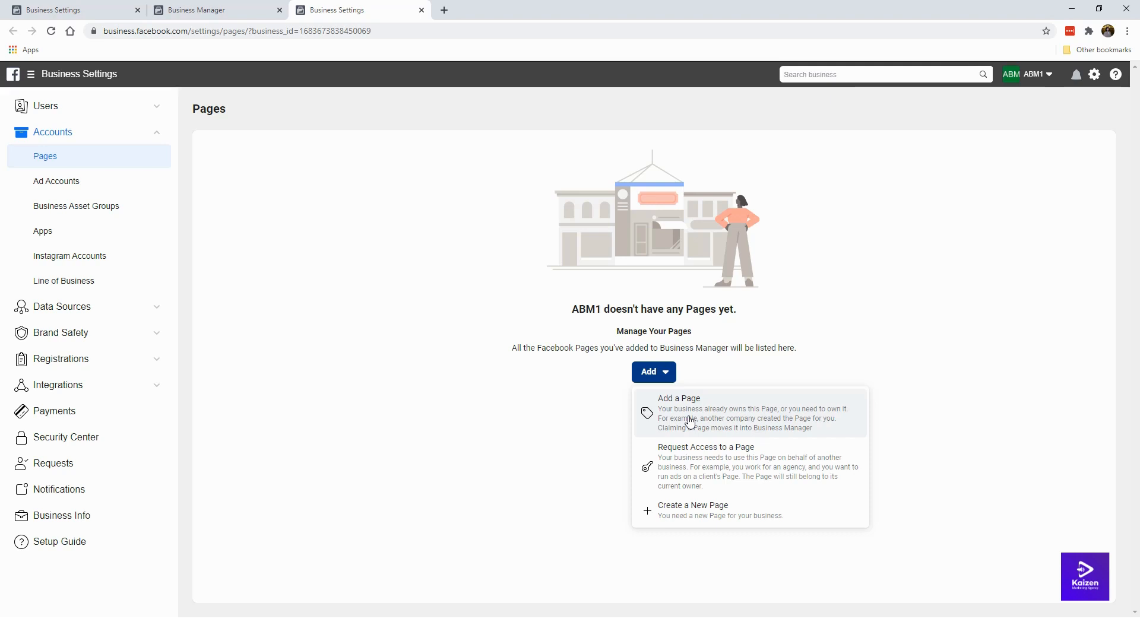
{"action": "left_click", "coordinate": [716, 430]}
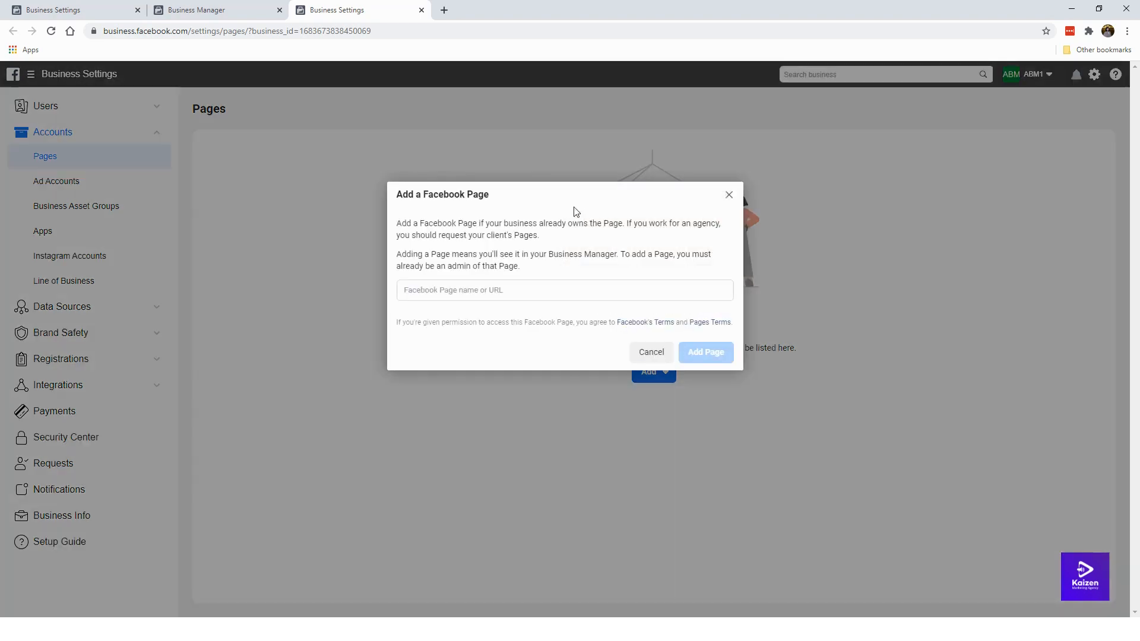
{"action": "left_click", "coordinate": [514, 282]}
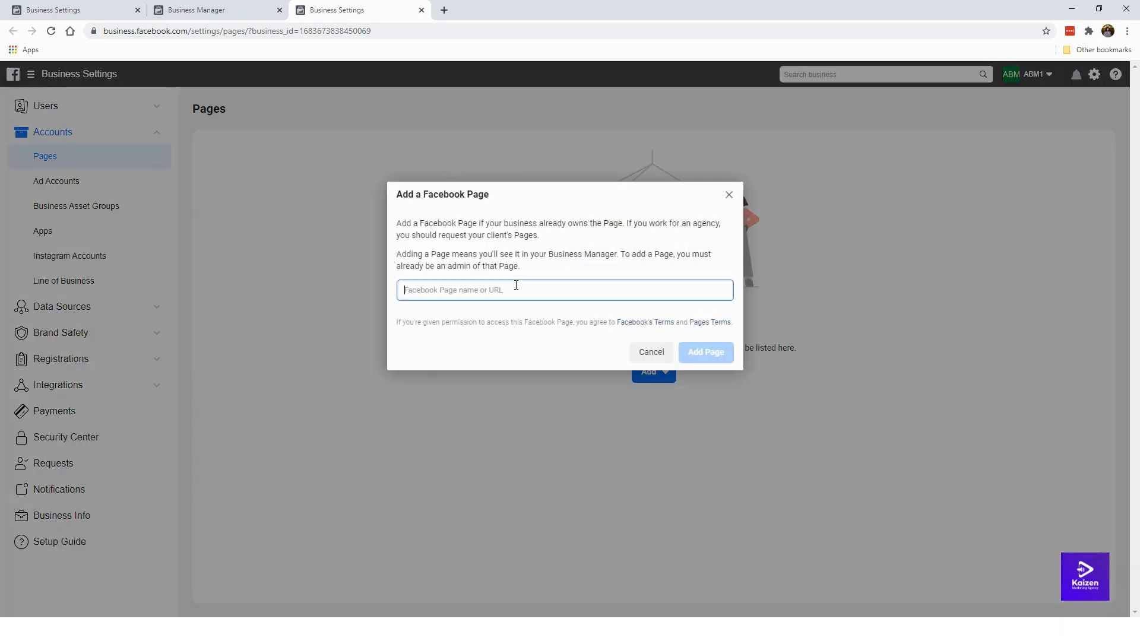
{"action": "type", "text": "bee em vee"}
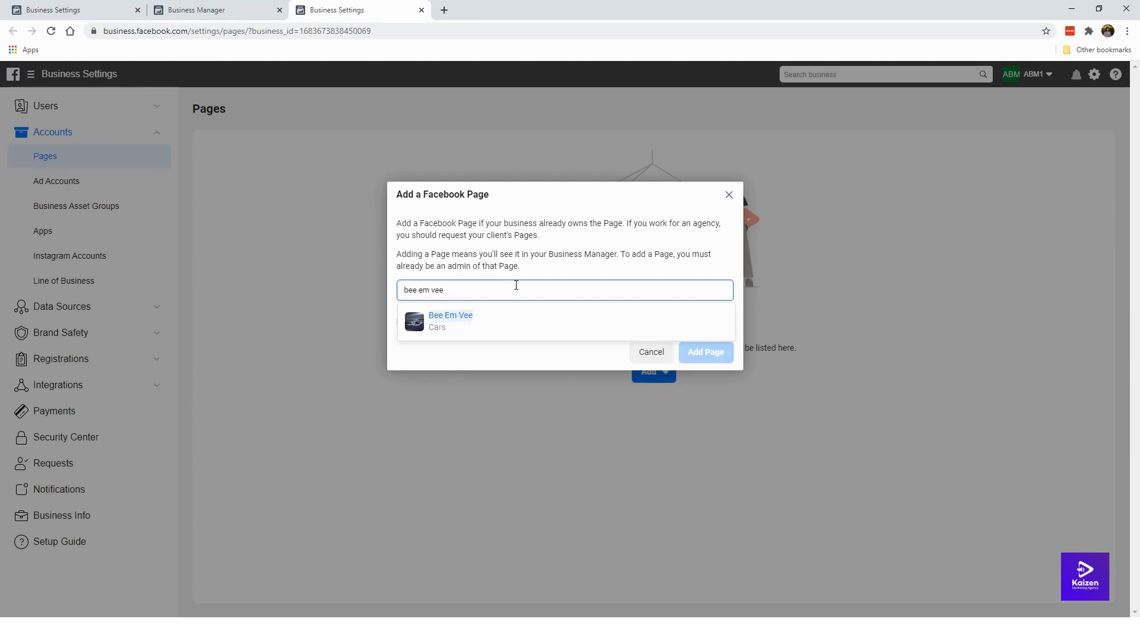
{"action": "left_click", "coordinate": [524, 331]}
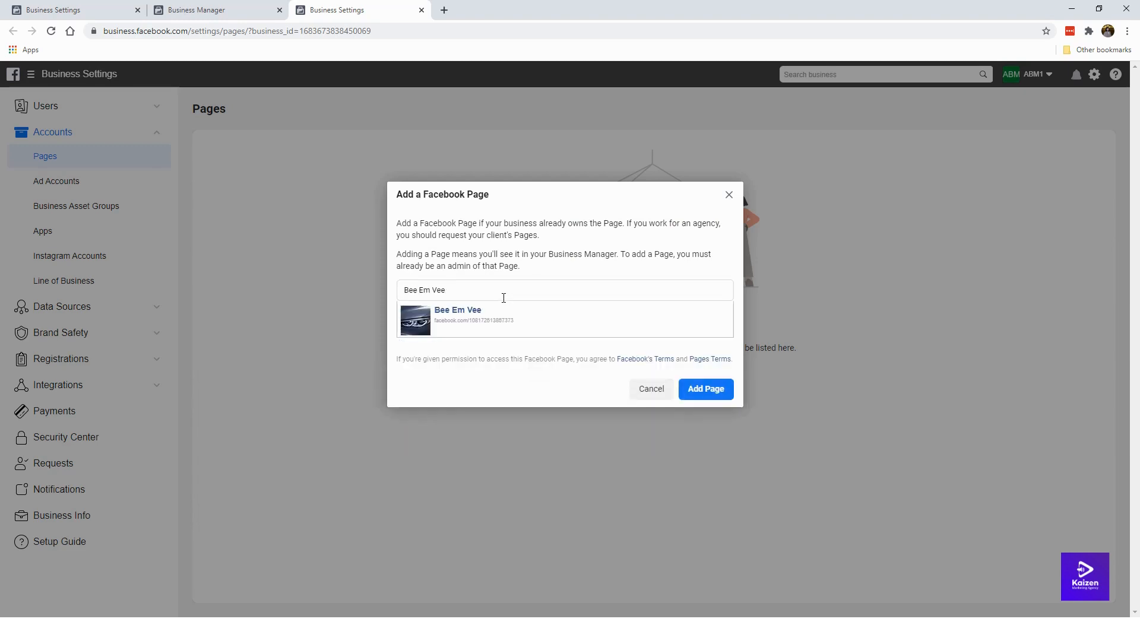
{"action": "left_click", "coordinate": [717, 389]}
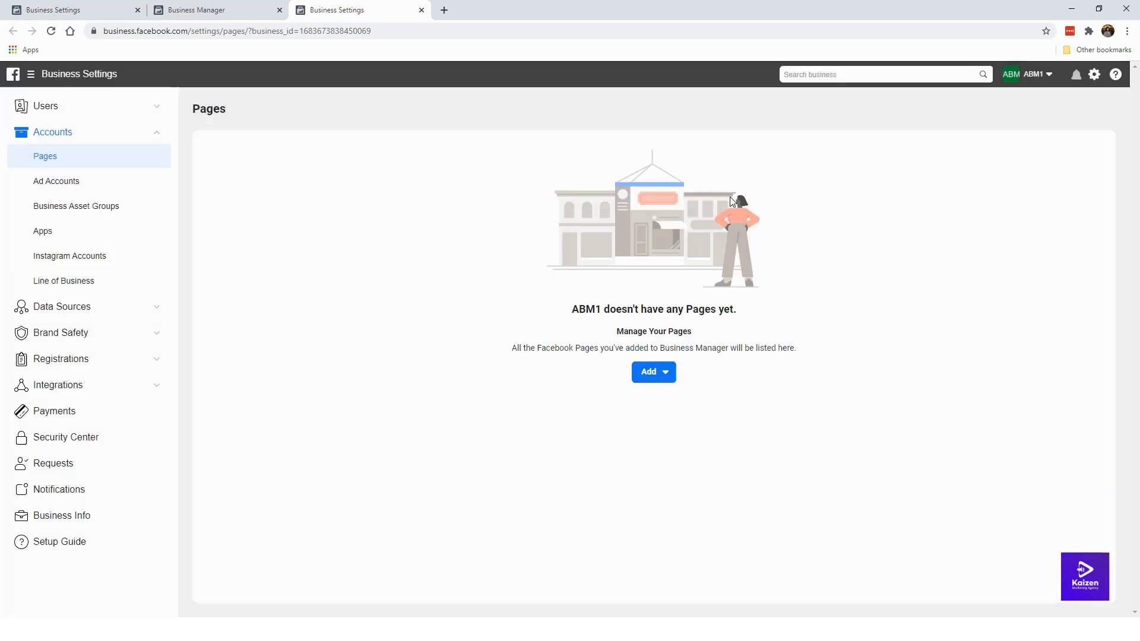
{"action": "left_click", "coordinate": [653, 377]}
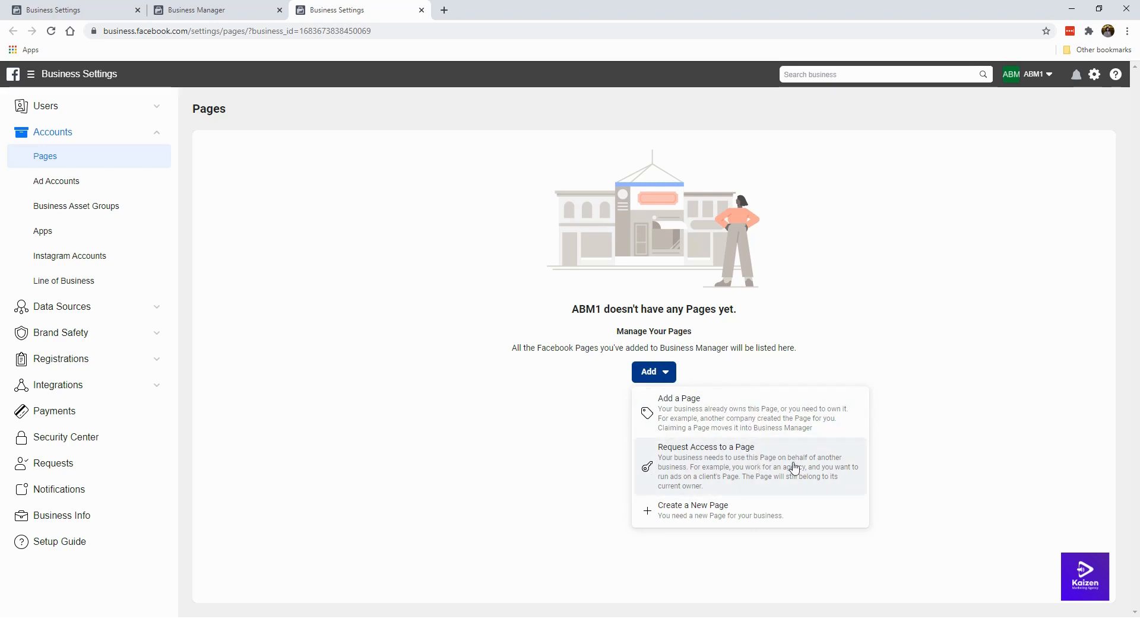
Step: Start a new Page, dropping the Company type and choosing Brand or Product instead
{"action": "left_click", "coordinate": [684, 516]}
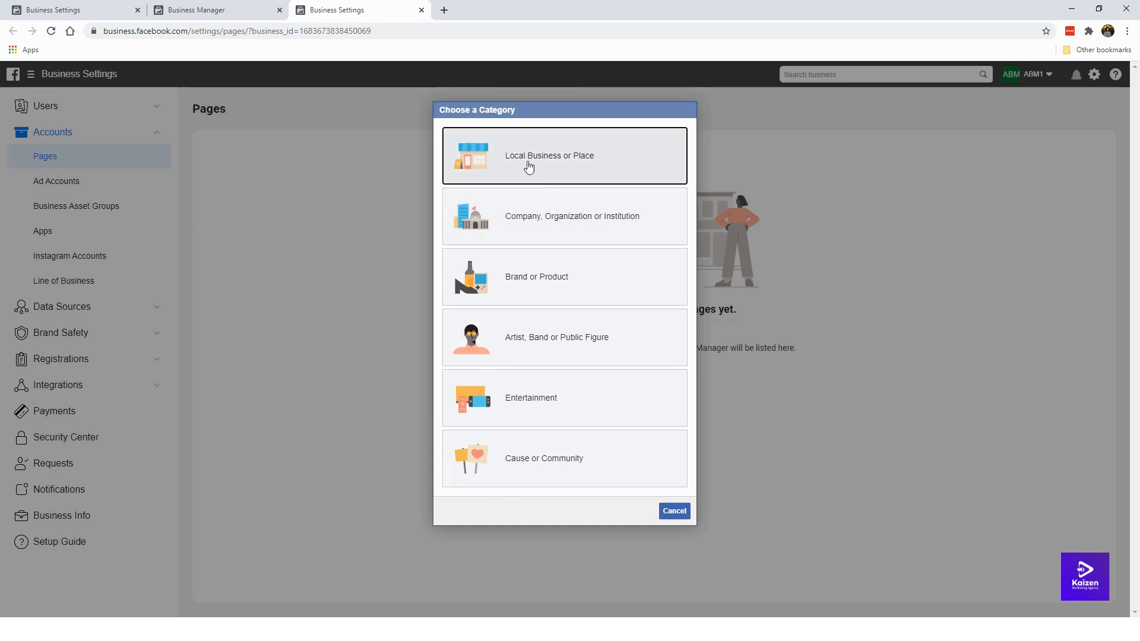
{"action": "left_click", "coordinate": [639, 225]}
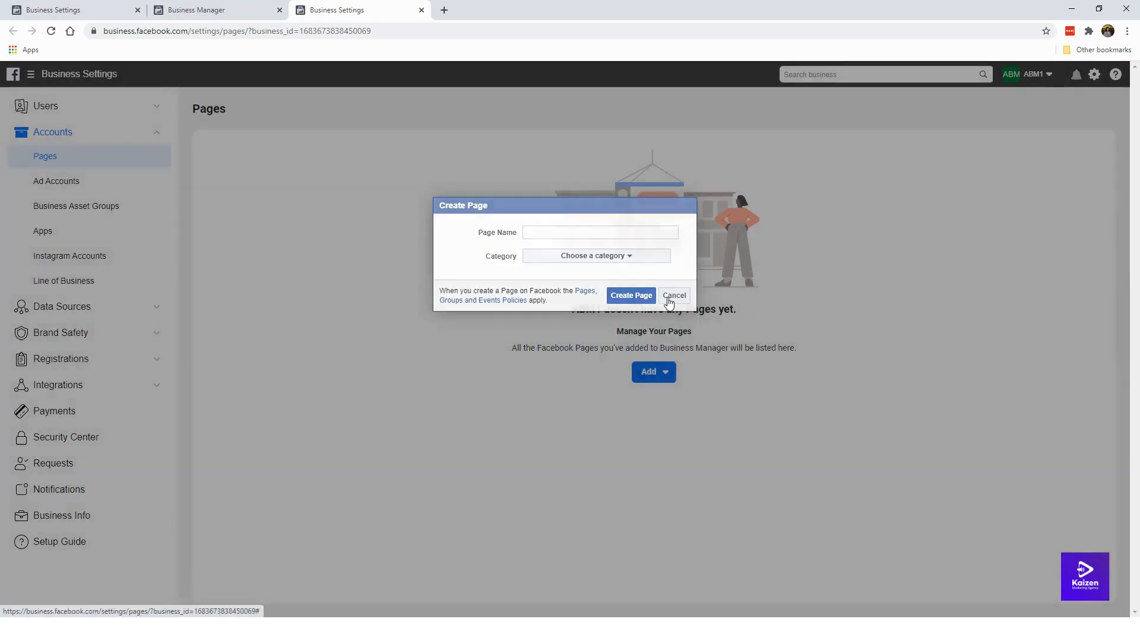
{"action": "left_click", "coordinate": [674, 296]}
{"action": "left_click", "coordinate": [653, 372]}
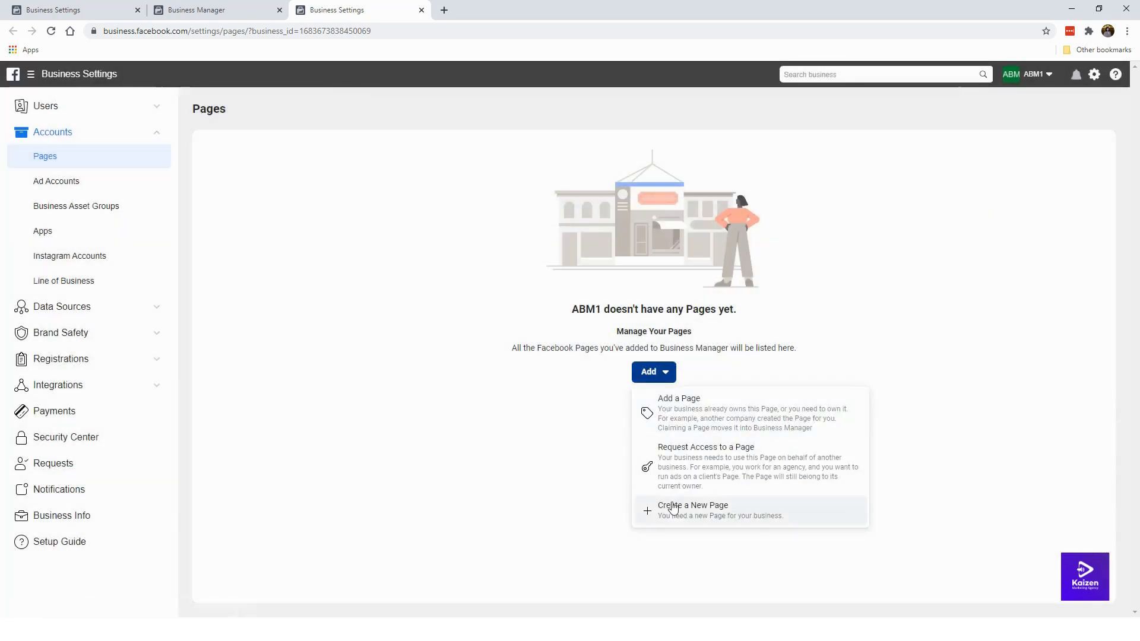
{"action": "left_click", "coordinate": [671, 506]}
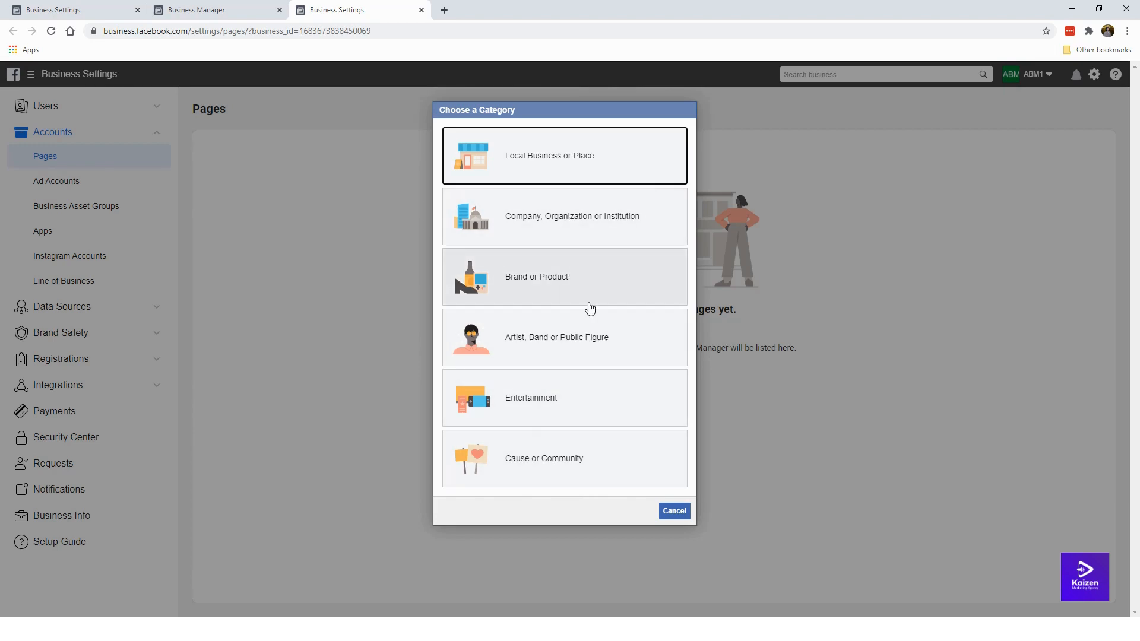
{"action": "left_click", "coordinate": [537, 262]}
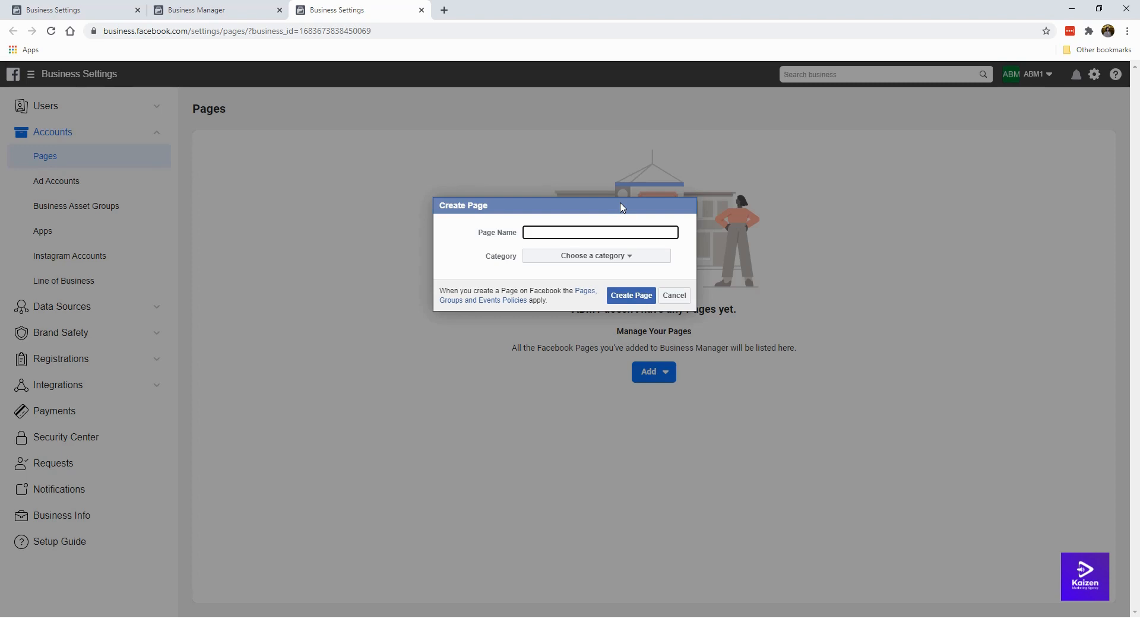
Step: Create the 'BMW Motorworks' Page with category Cars and view it in a new tab
{"action": "type", "text": "BMW Motorworks"}
{"action": "left_click", "coordinate": [554, 261]}
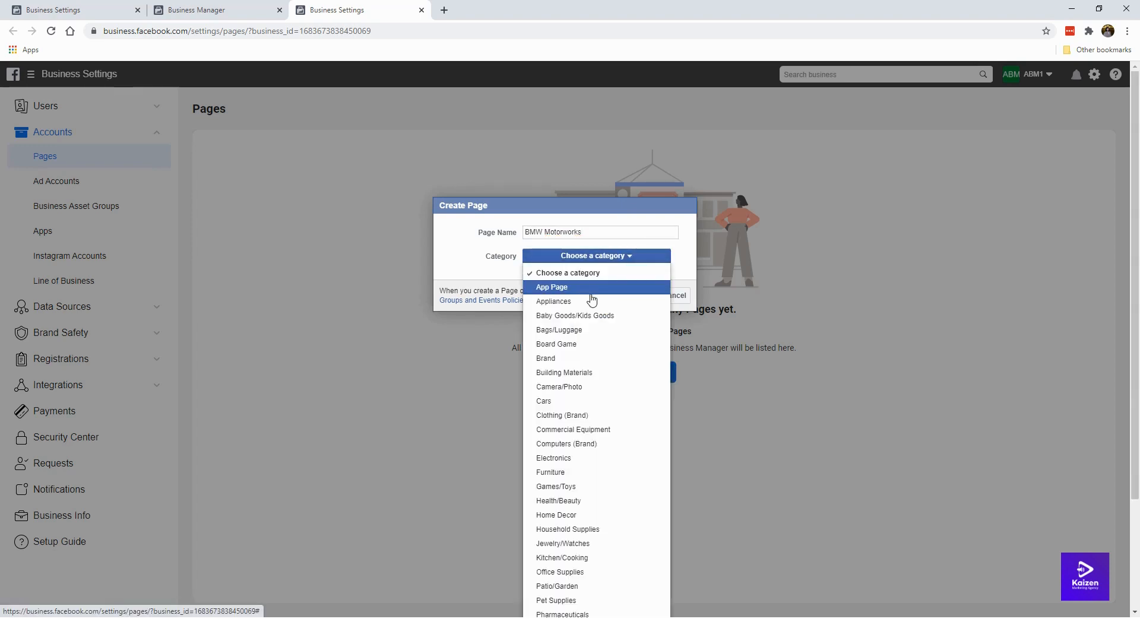
{"action": "scroll", "coordinate": [590, 387], "scroll_direction": "down", "scroll_amount": 1}
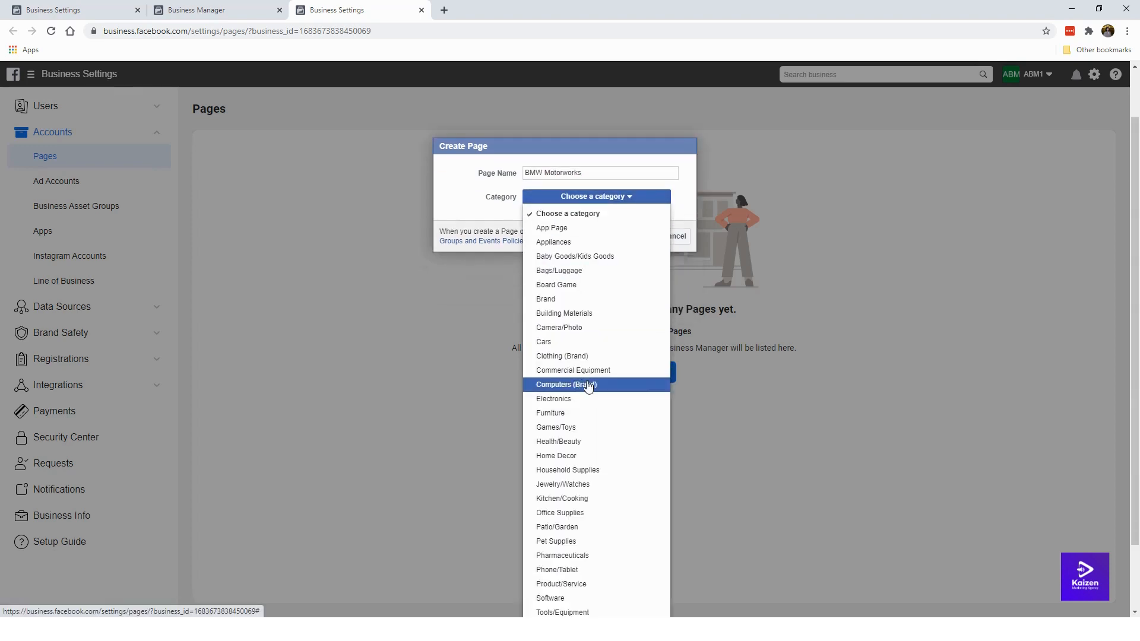
{"action": "scroll", "coordinate": [576, 333], "scroll_direction": "down", "scroll_amount": 1}
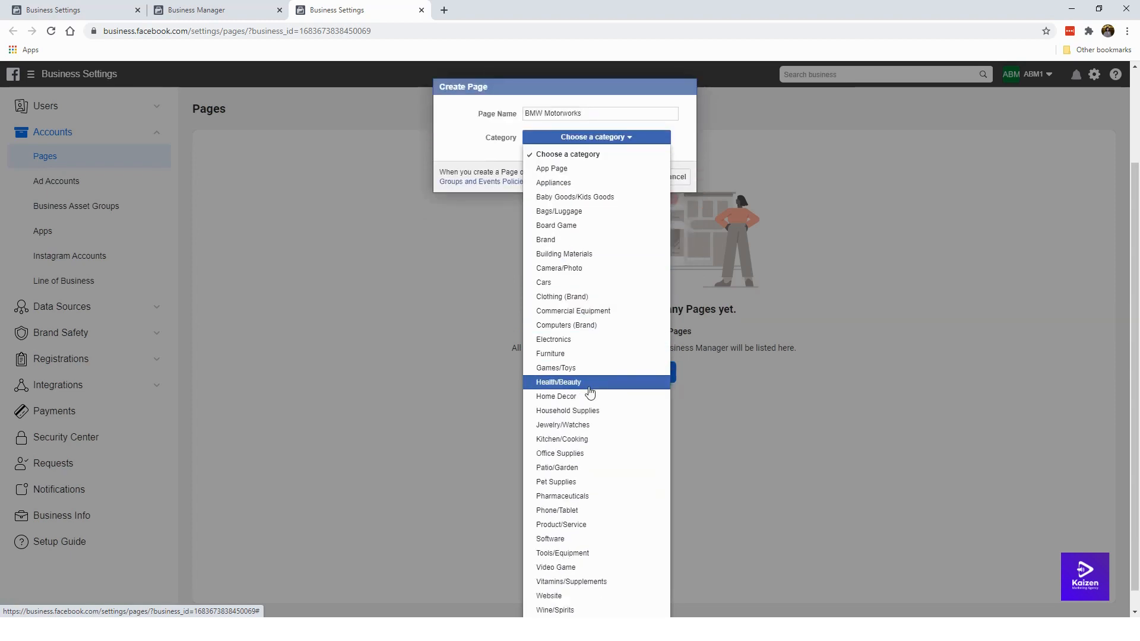
{"action": "scroll", "coordinate": [590, 399], "scroll_direction": "down", "scroll_amount": 1}
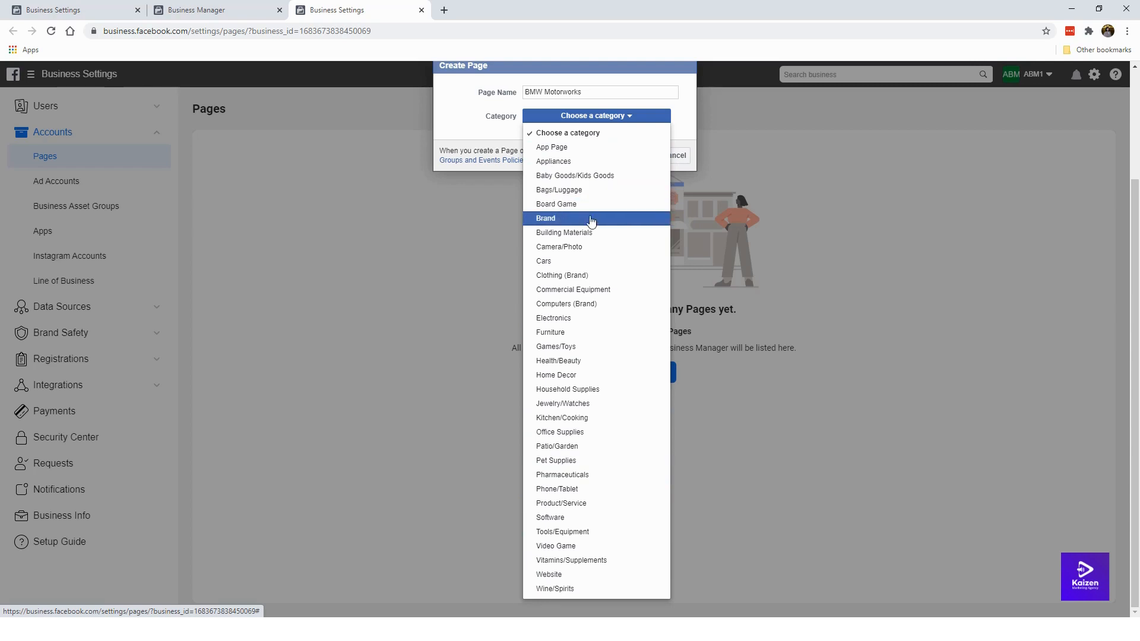
{"action": "left_click", "coordinate": [604, 261]}
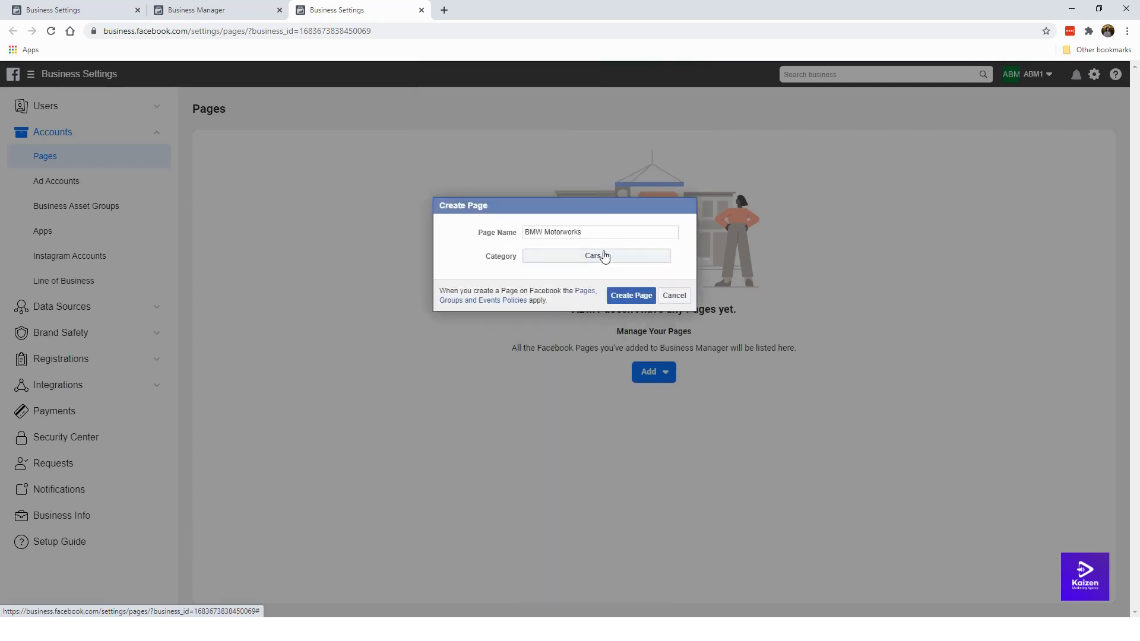
{"action": "left_click", "coordinate": [629, 303]}
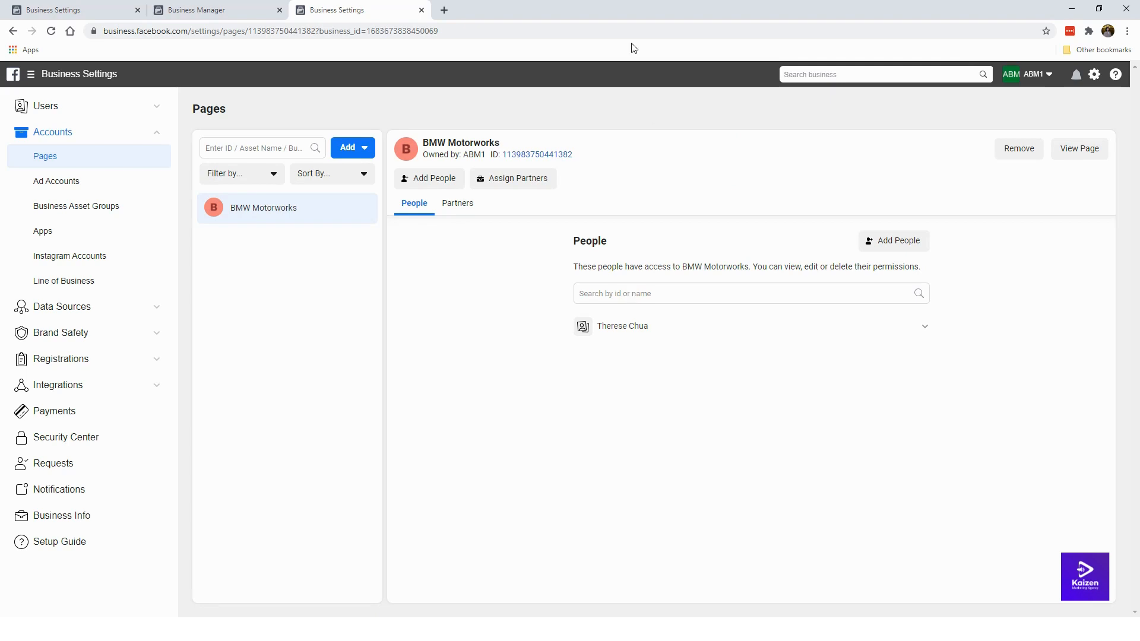
{"action": "left_click", "coordinate": [1075, 151]}
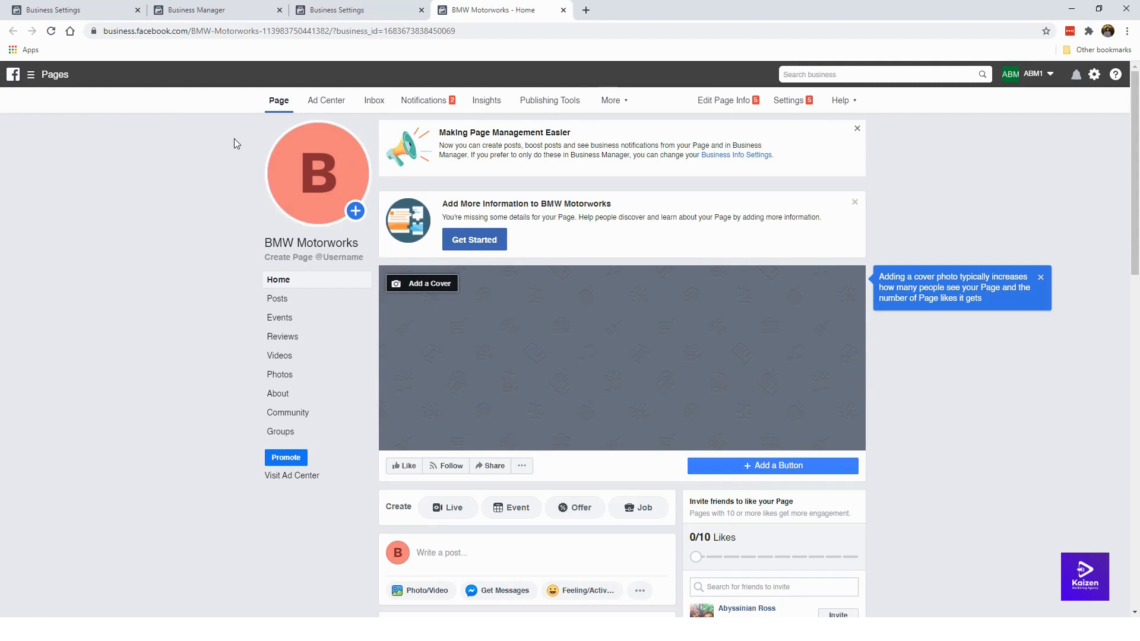
Step: Dismiss the Making Page Management Easier and Page-info banners plus the cover-photo tip
{"action": "mouse_move", "coordinate": [334, 167]}
{"action": "left_click", "coordinate": [858, 130]}
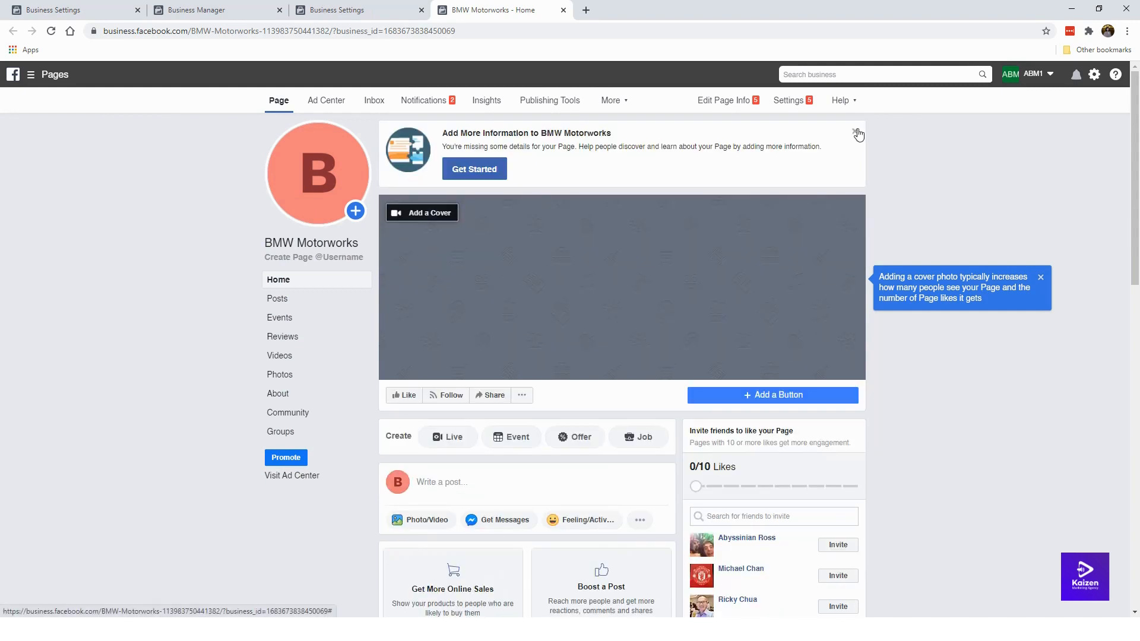
{"action": "left_click", "coordinate": [854, 131]}
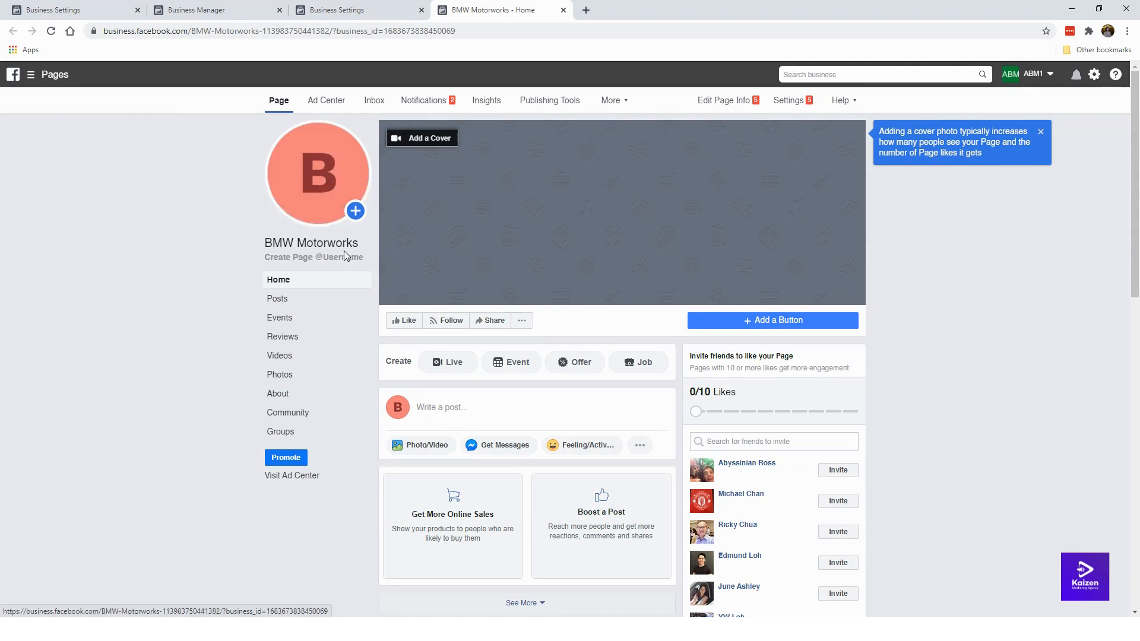
{"action": "scroll", "coordinate": [664, 261], "scroll_direction": "down", "scroll_amount": 3}
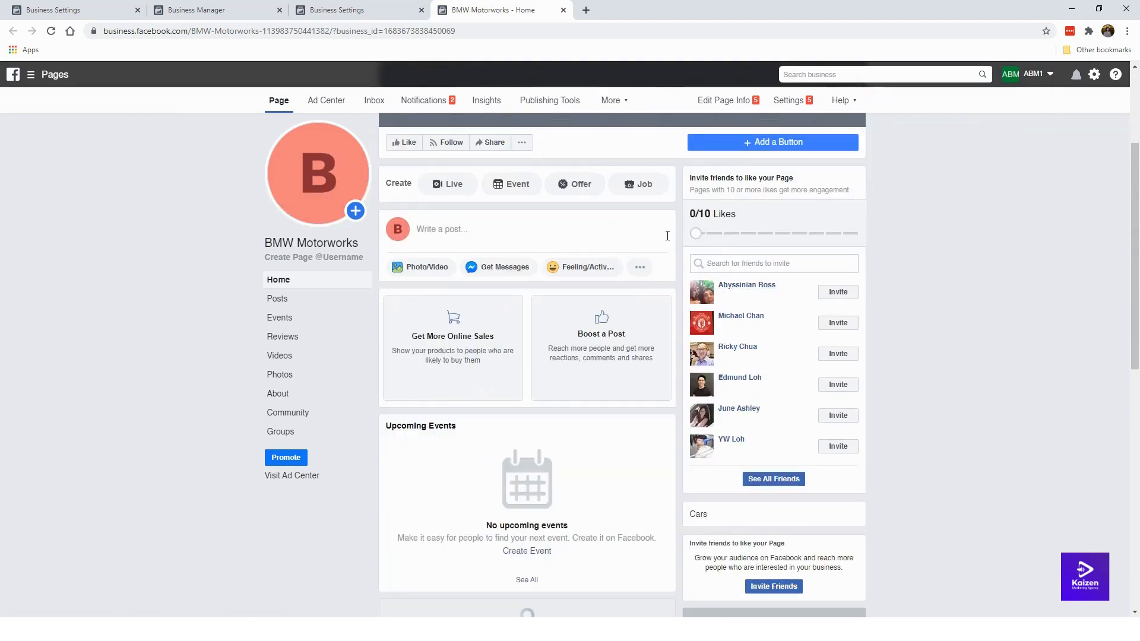
{"action": "scroll", "coordinate": [634, 337], "scroll_direction": "down", "scroll_amount": 2}
{"action": "scroll", "coordinate": [596, 326], "scroll_direction": "up", "scroll_amount": 5}
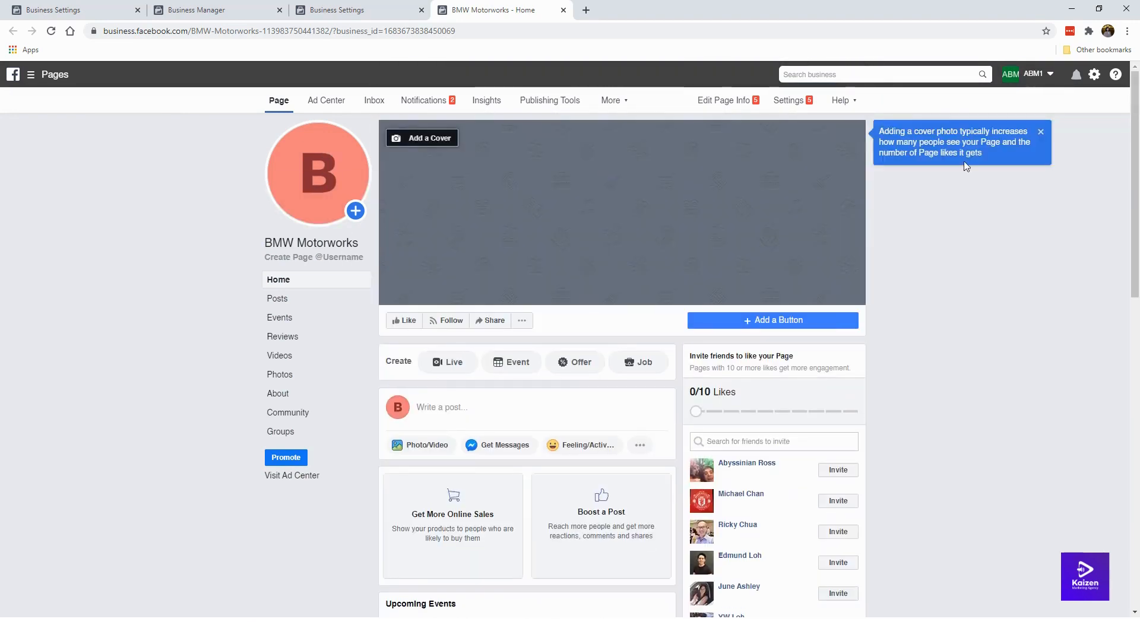
{"action": "left_click", "coordinate": [1040, 133]}
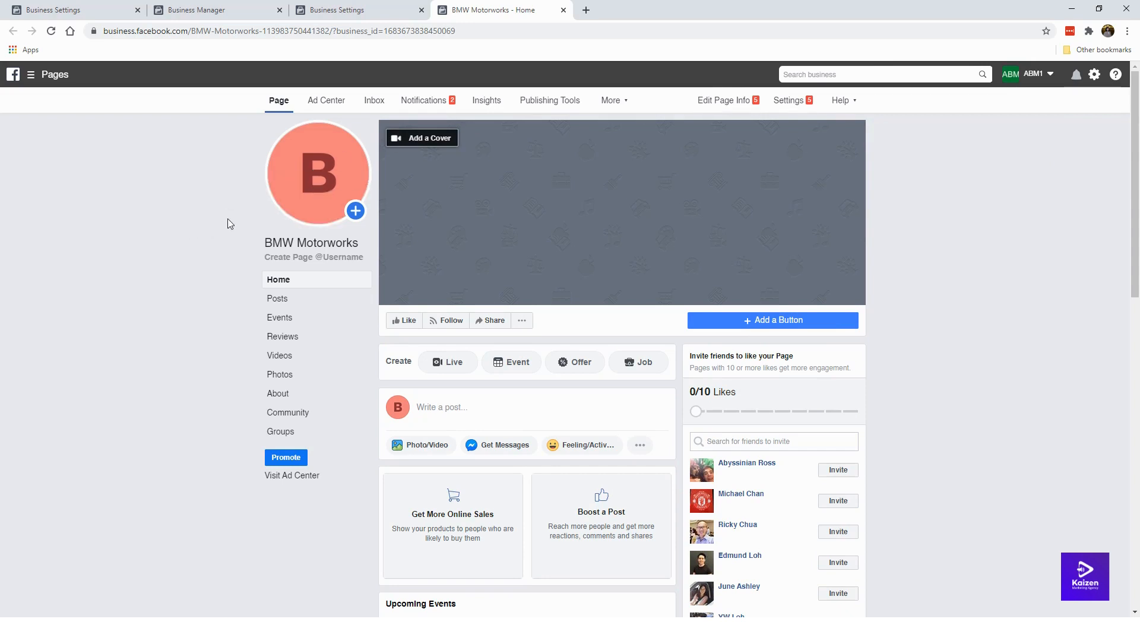
Step: Check the profile picture Update options without changes, then open a new browser tab
{"action": "left_click", "coordinate": [318, 198]}
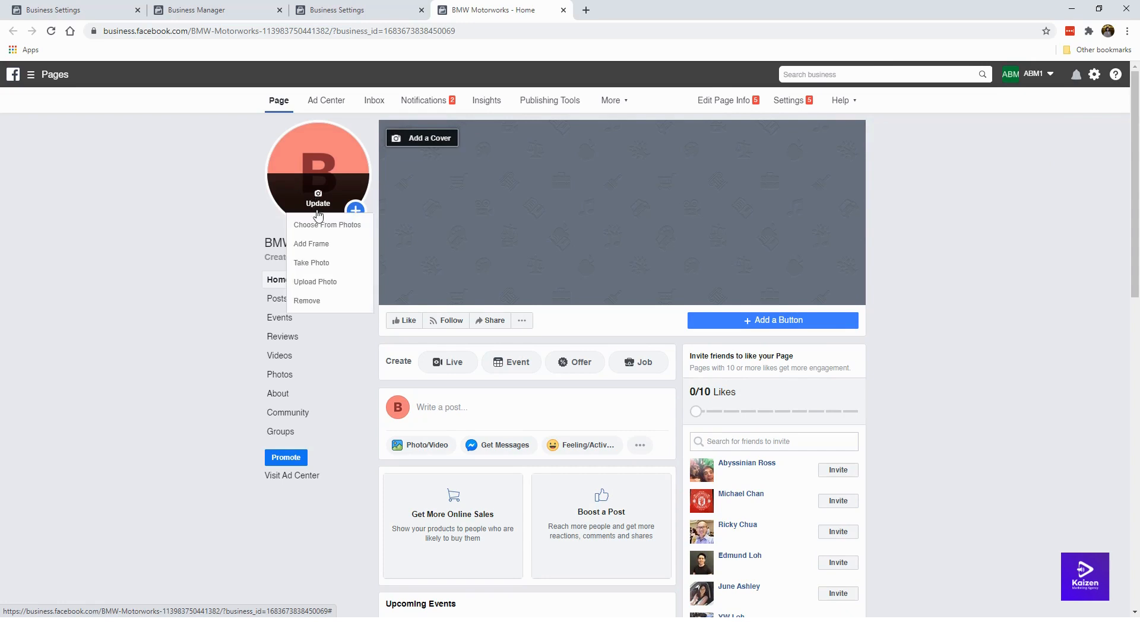
{"action": "left_click", "coordinate": [250, 196]}
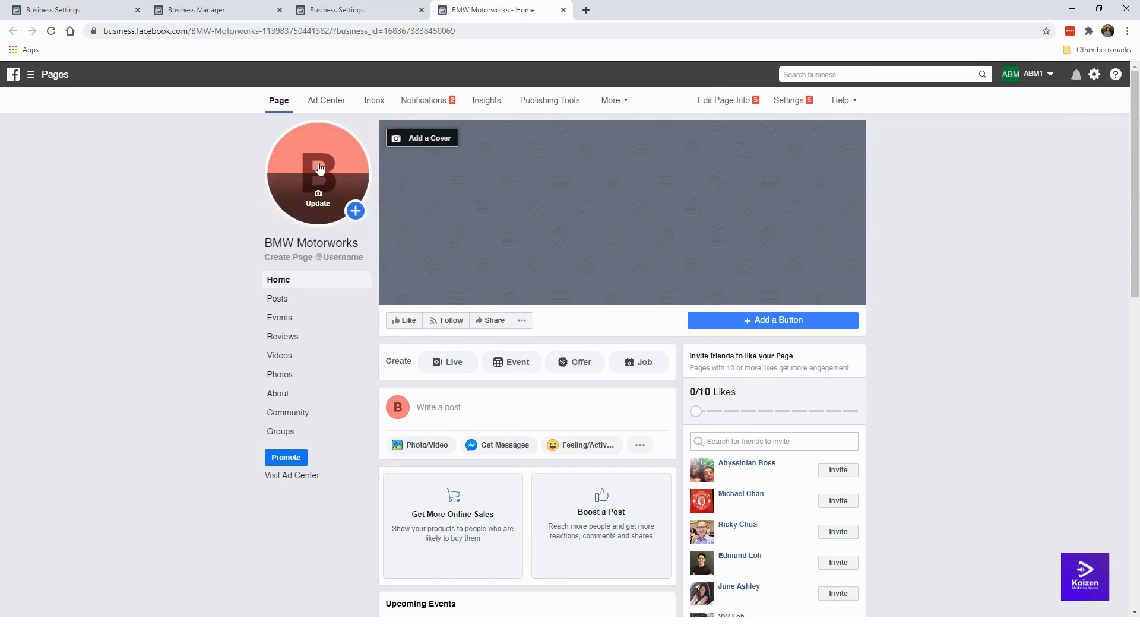
{"action": "left_click", "coordinate": [586, 11]}
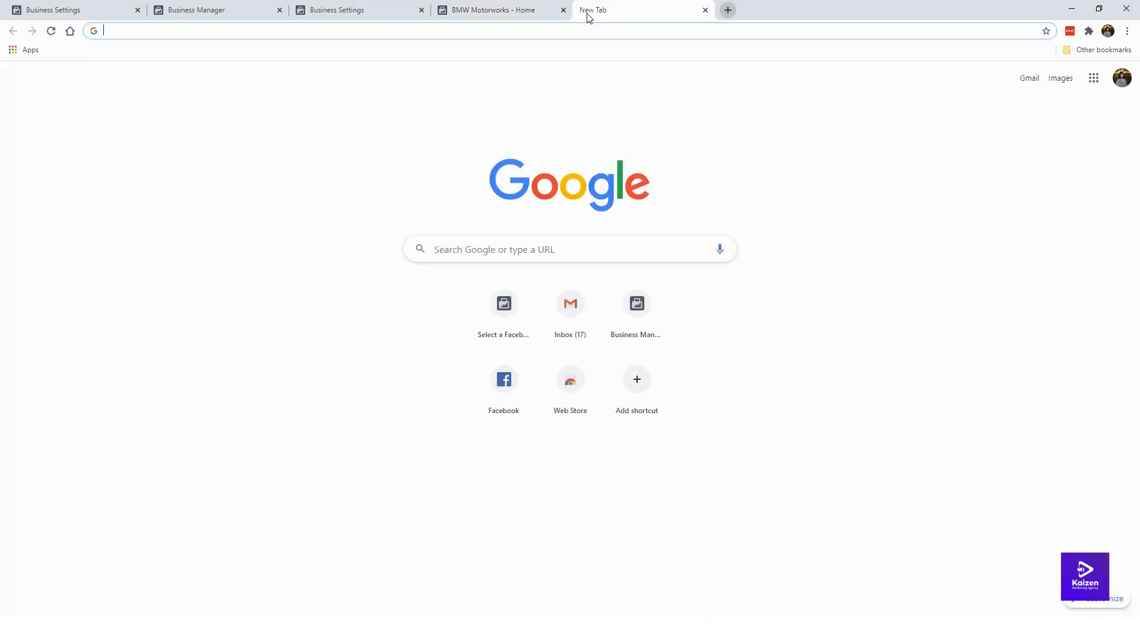
Step: Search Google Images for 'bmw' and preview the G28 BMW 3 Series Li photo
{"action": "type", "text": "bmw"}
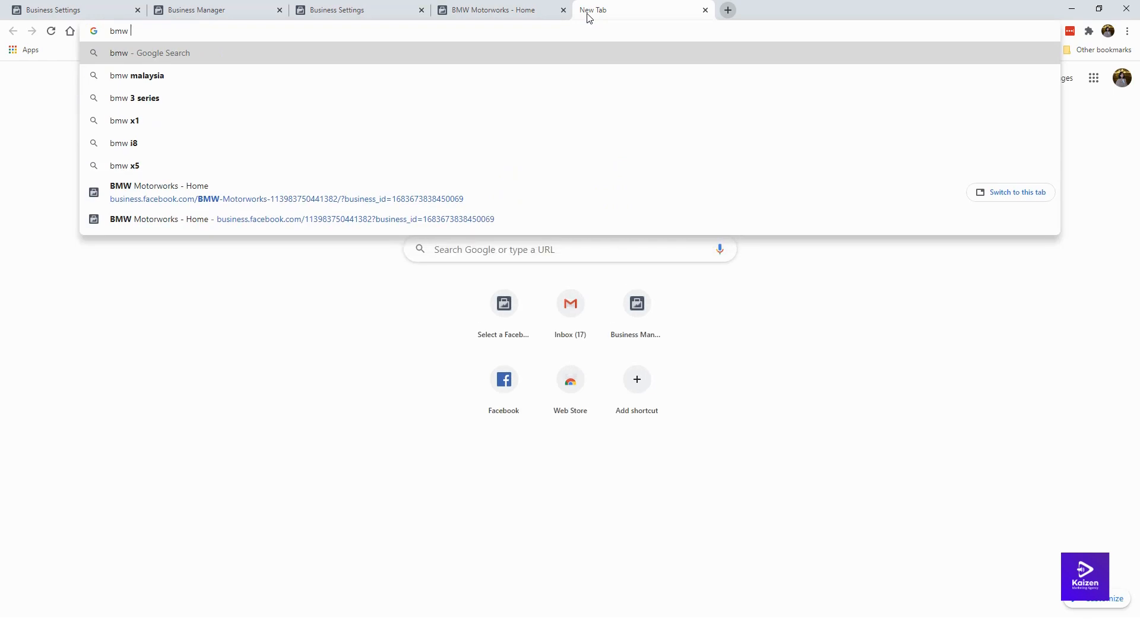
{"action": "key", "text": "Return"}
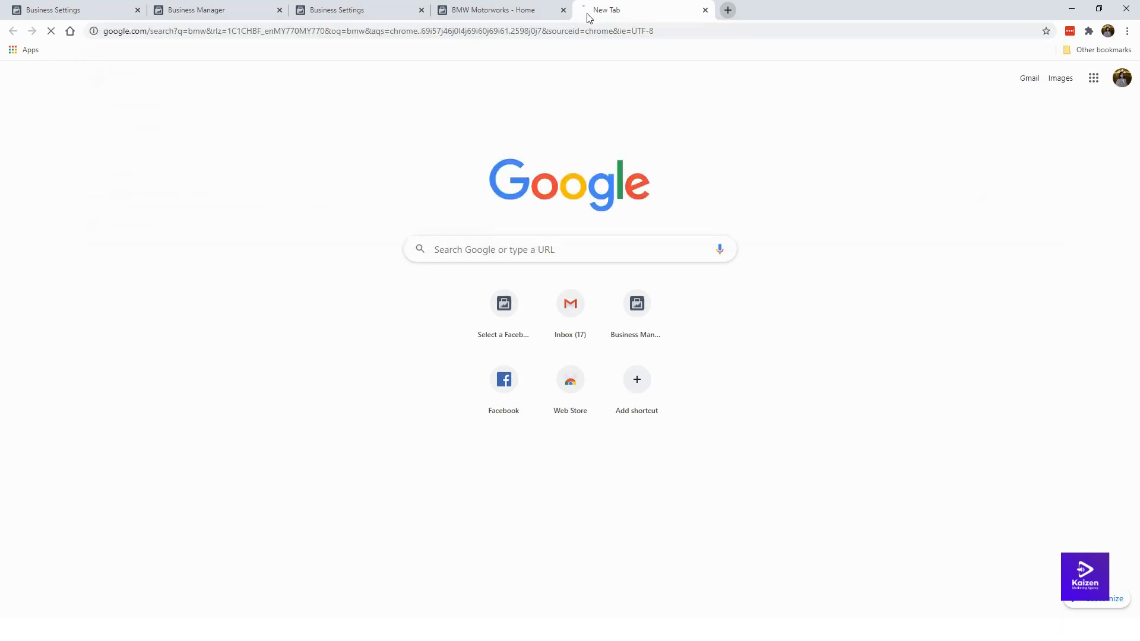
{"action": "left_click", "coordinate": [169, 121]}
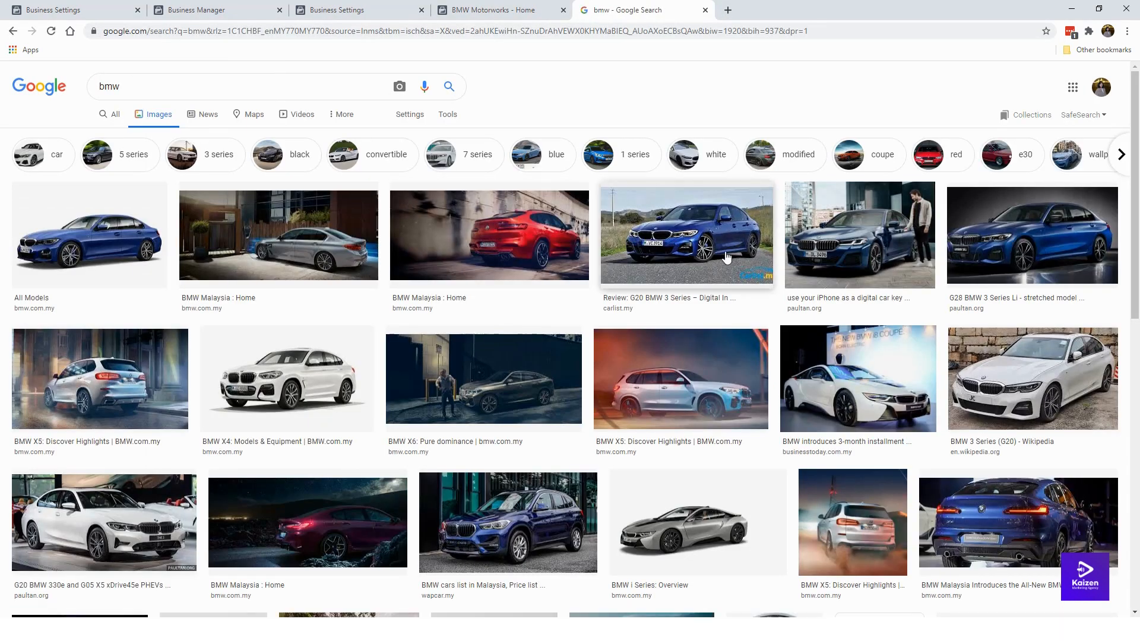
{"action": "left_click", "coordinate": [721, 259]}
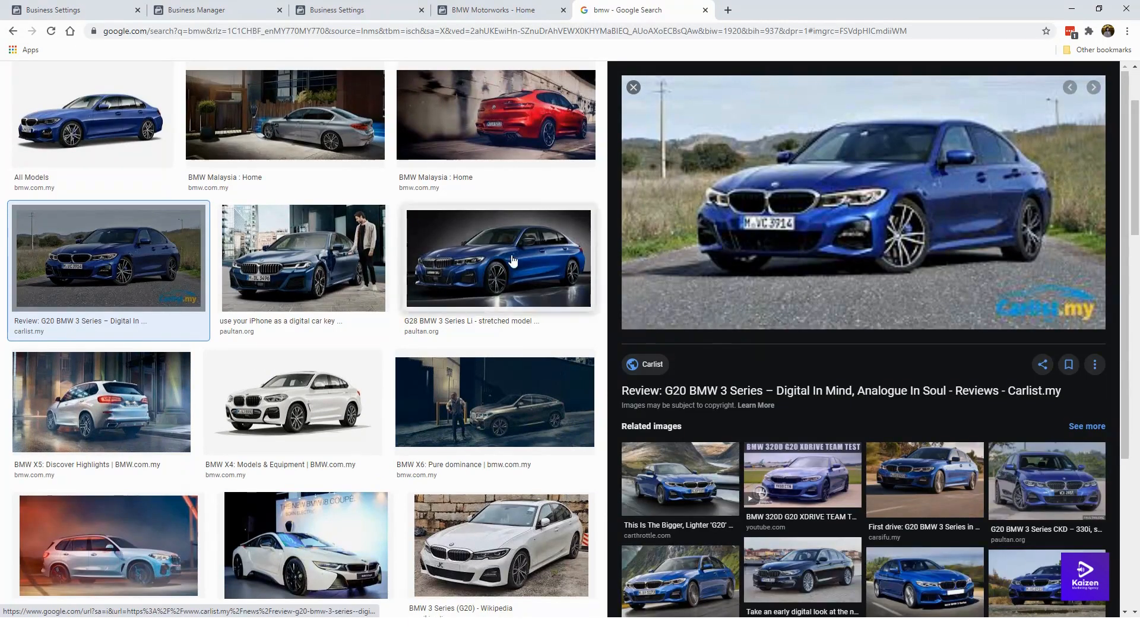
{"action": "left_click", "coordinate": [570, 261]}
Step: Save the photo to the Desktop as G28-BMW-3-Series-Li-for-China-3-630x330.jpg
{"action": "right_click", "coordinate": [866, 214]}
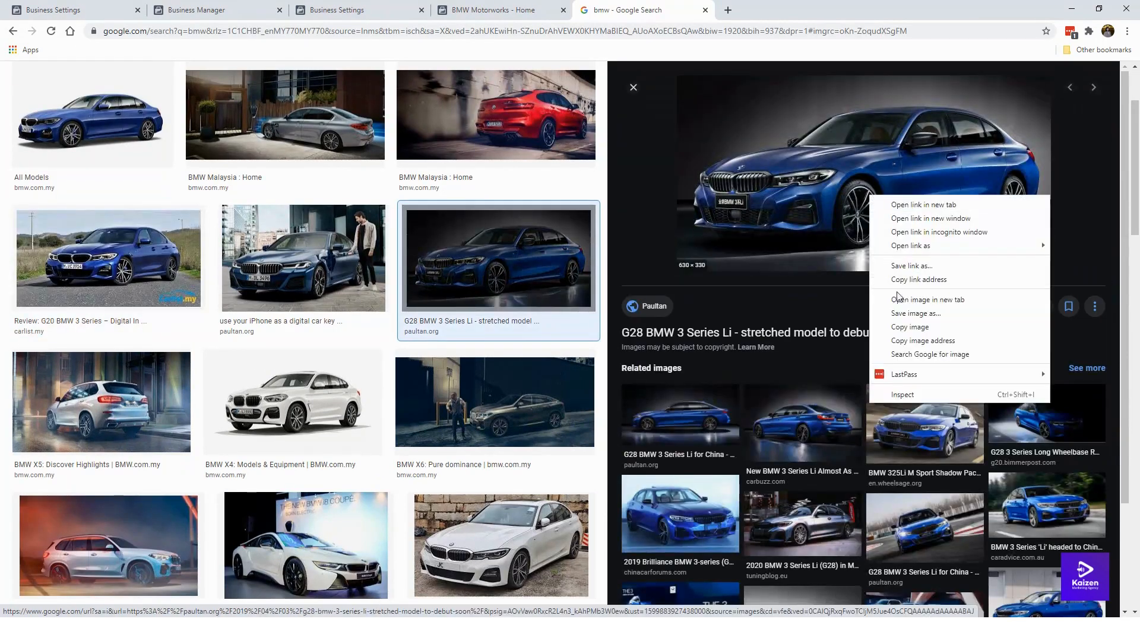
{"action": "left_click", "coordinate": [908, 310]}
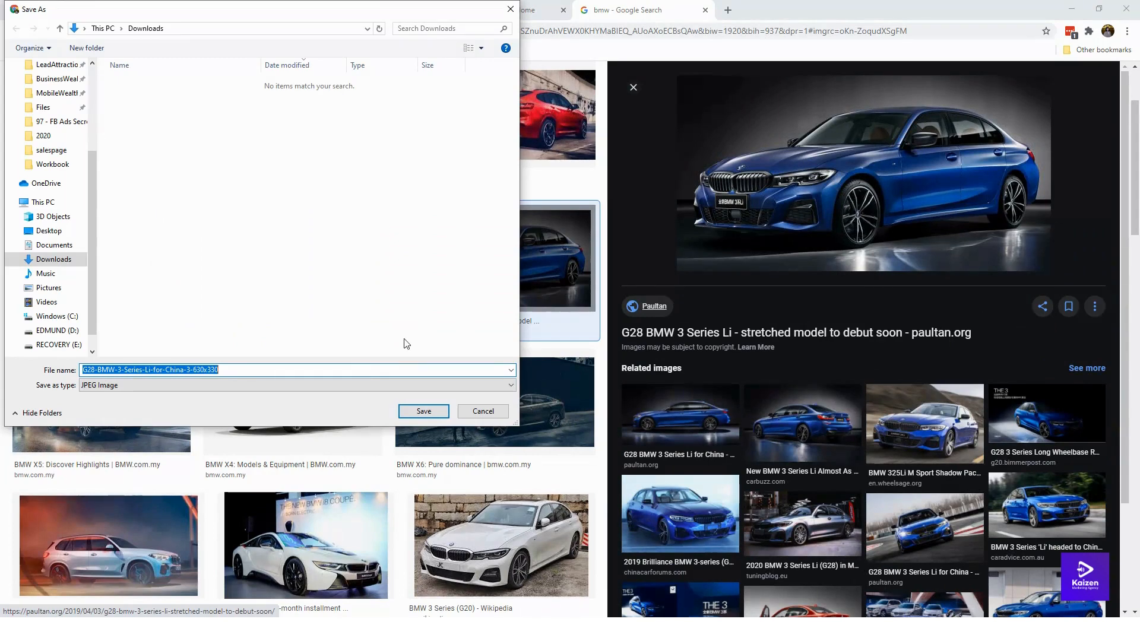
{"action": "left_click", "coordinate": [403, 323]}
{"action": "key", "text": "BackSpace"}
{"action": "key", "text": "BackSpace"}
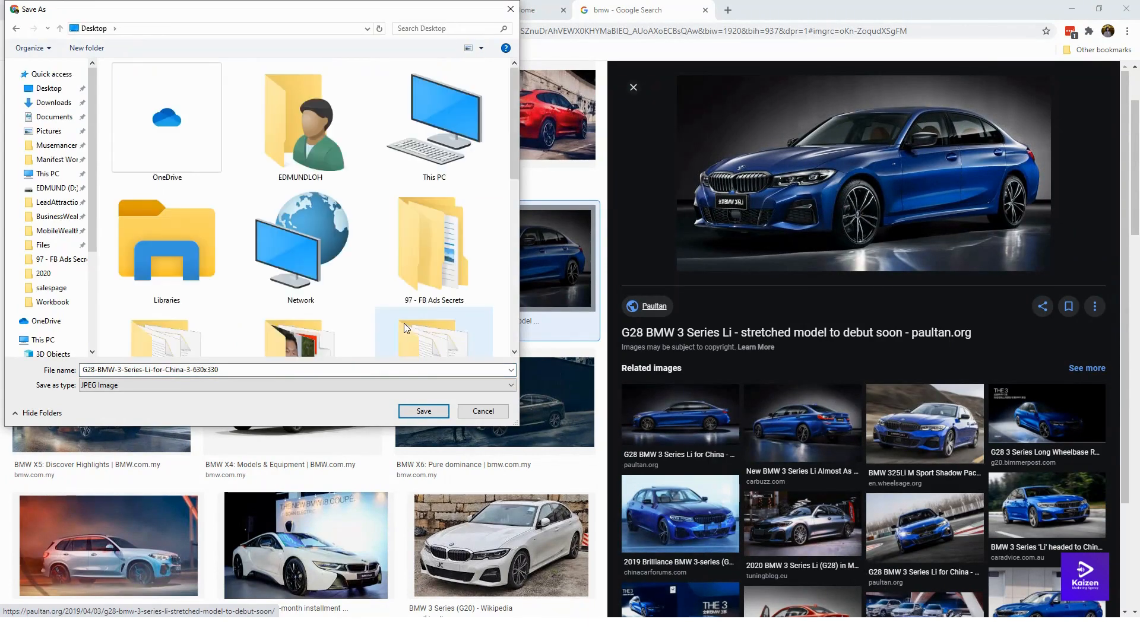
{"action": "left_click", "coordinate": [423, 411]}
{"action": "left_click", "coordinate": [499, 13]}
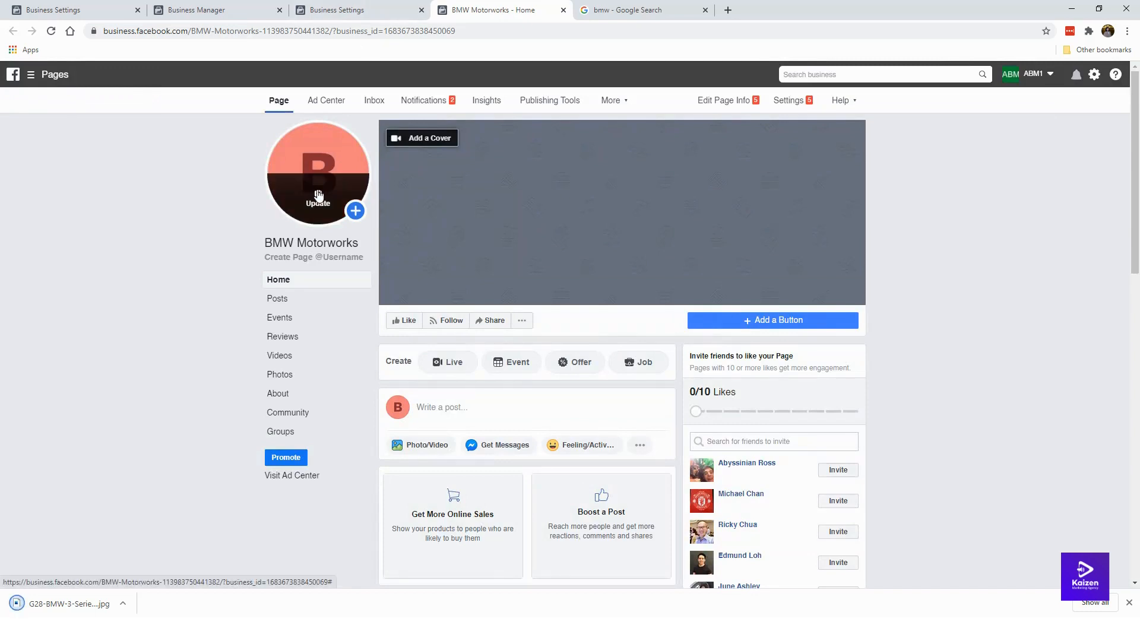
Step: Upload the G28 BMW image as profile picture, zoomed and centred in the crop
{"action": "left_click", "coordinate": [319, 194]}
{"action": "left_click", "coordinate": [326, 284]}
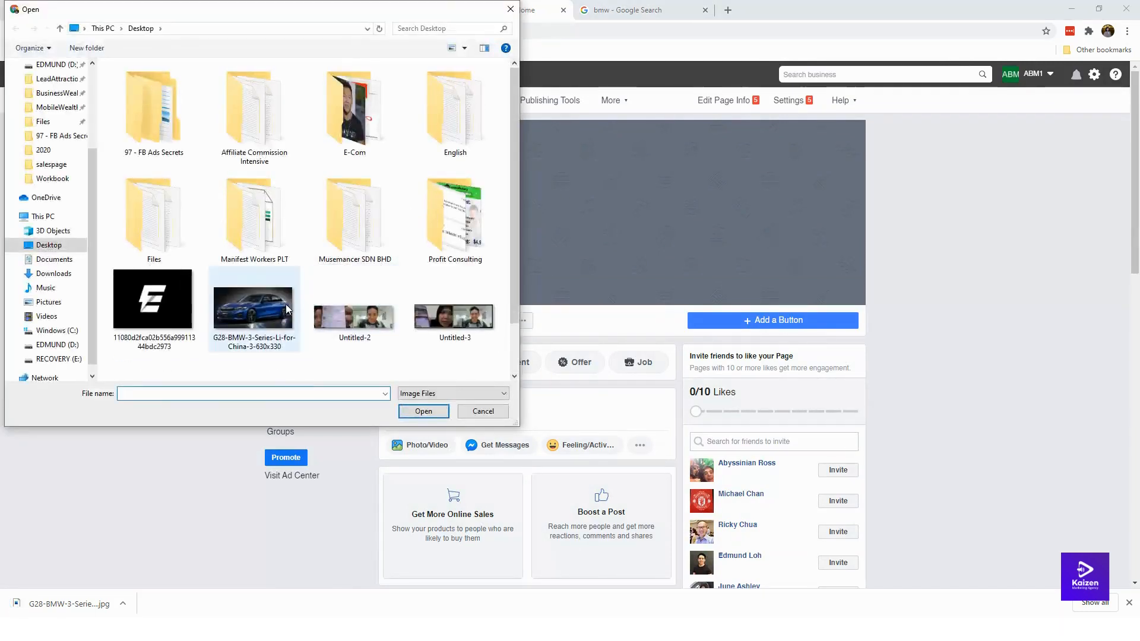
{"action": "double_click", "coordinate": [287, 304]}
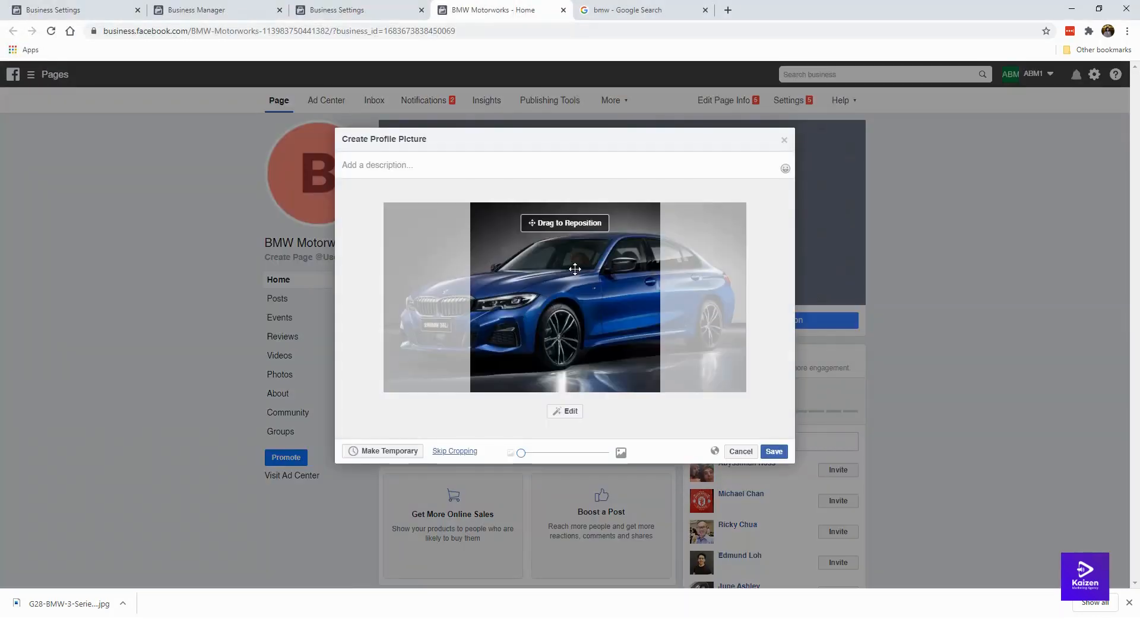
{"action": "left_click_drag", "start_coordinate": [575, 269], "coordinate": [658, 324]}
{"action": "mouse_move", "coordinate": [522, 453]}
{"action": "left_mouse_down"}
{"action": "mouse_move", "coordinate": [590, 454]}
{"action": "mouse_move", "coordinate": [503, 463]}
{"action": "left_mouse_up"}
{"action": "left_click_drag", "start_coordinate": [588, 338], "coordinate": [594, 340]}
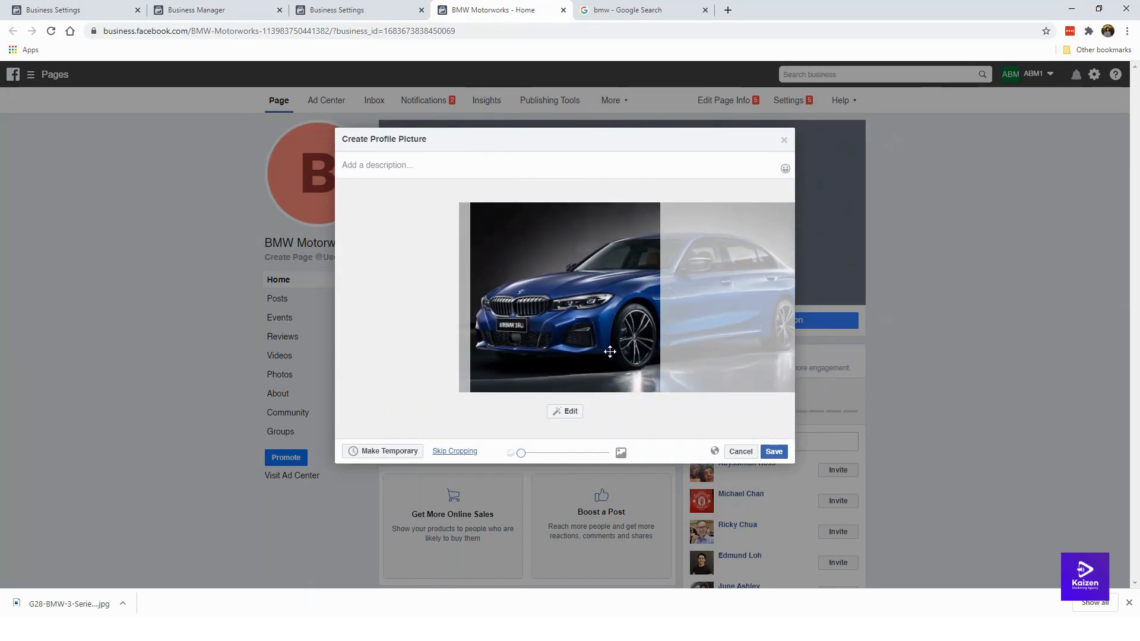
{"action": "left_click", "coordinate": [774, 452]}
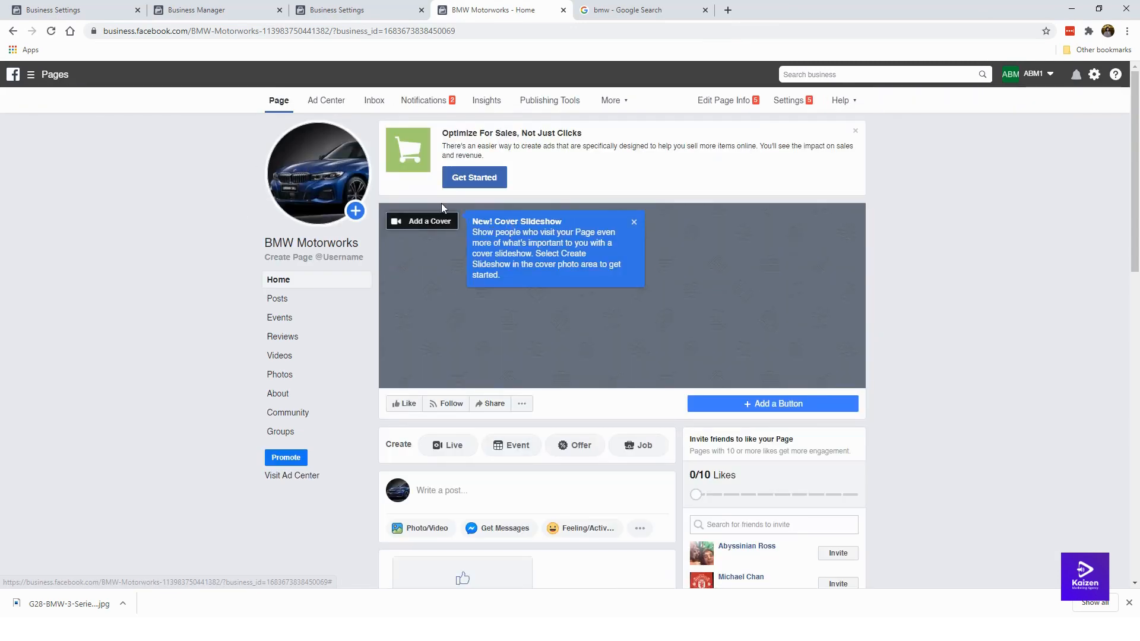
{"action": "left_click", "coordinate": [634, 222]}
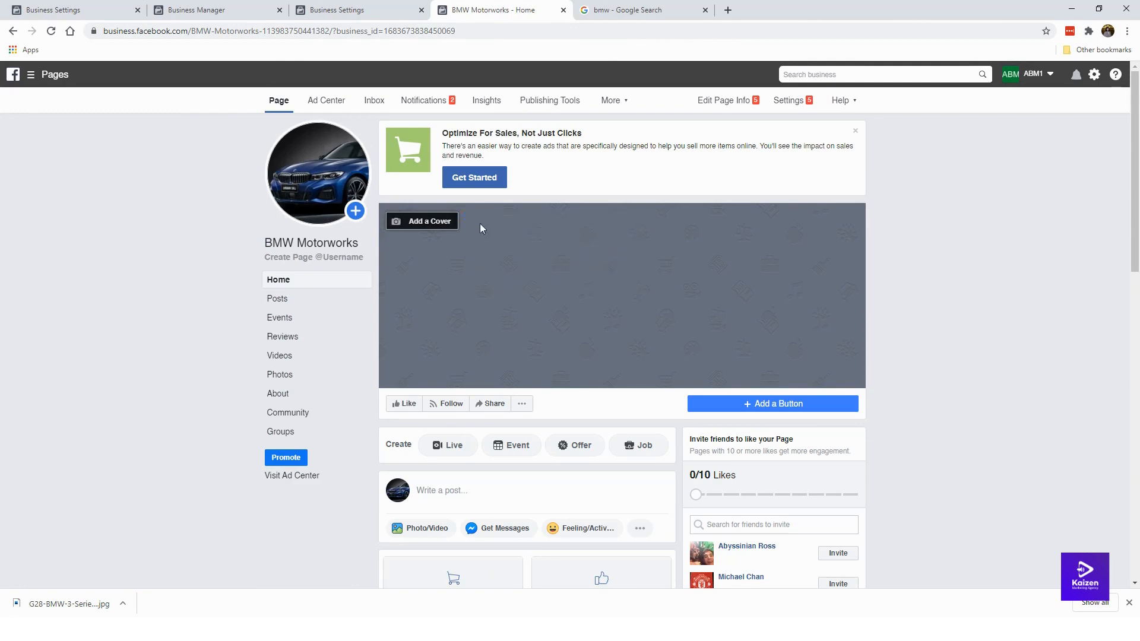
{"action": "left_click", "coordinate": [623, 10]}
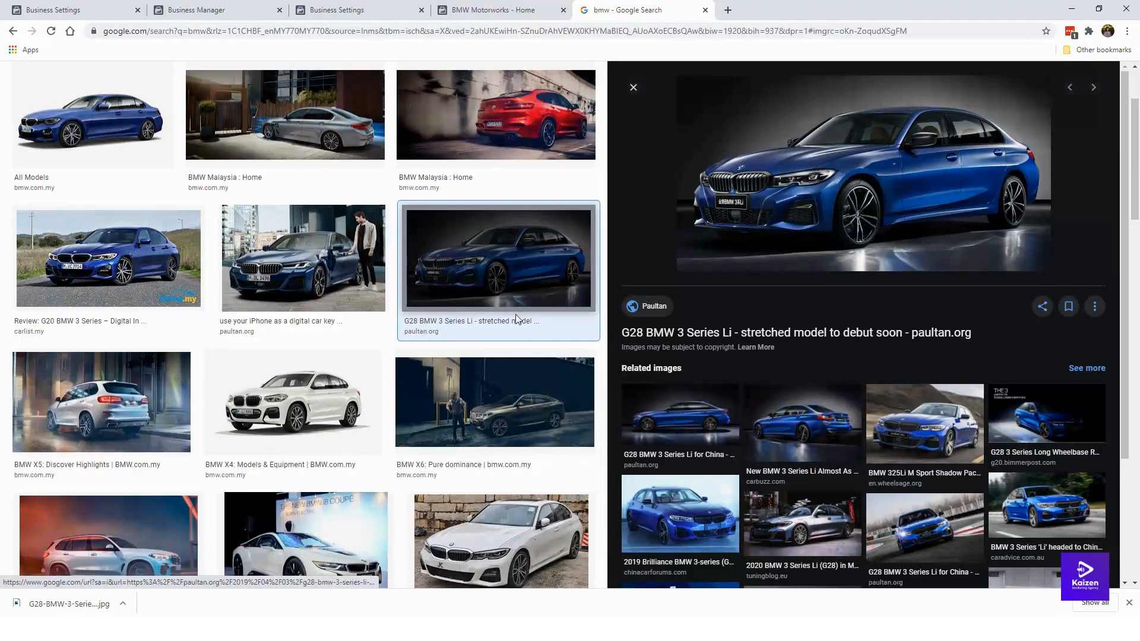
Step: Save the side-view 'G28 BMW 3 Series Li for China' related image as a download
{"action": "scroll", "coordinate": [480, 424], "scroll_direction": "down", "scroll_amount": 2}
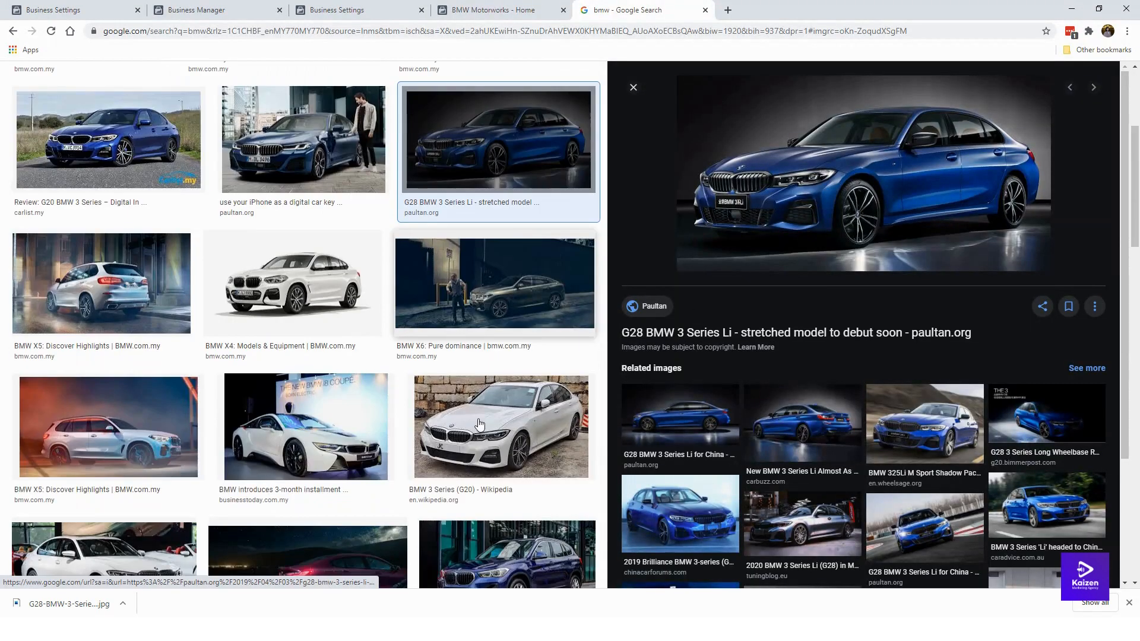
{"action": "scroll", "coordinate": [480, 424], "scroll_direction": "down", "scroll_amount": 1}
{"action": "left_click", "coordinate": [914, 437]}
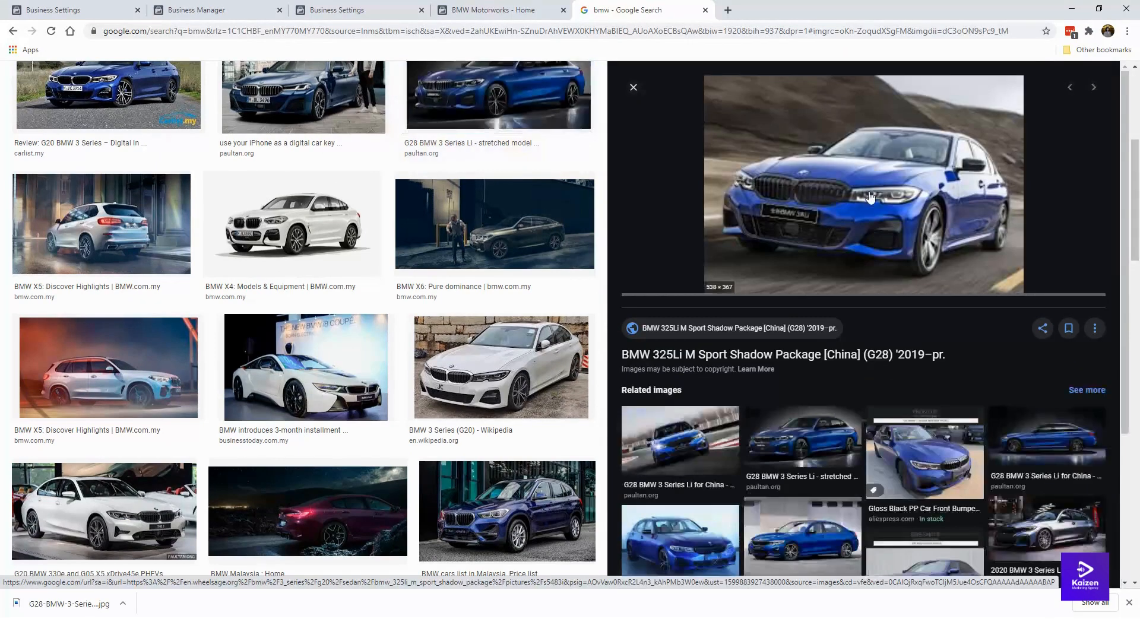
{"action": "left_click", "coordinate": [814, 436]}
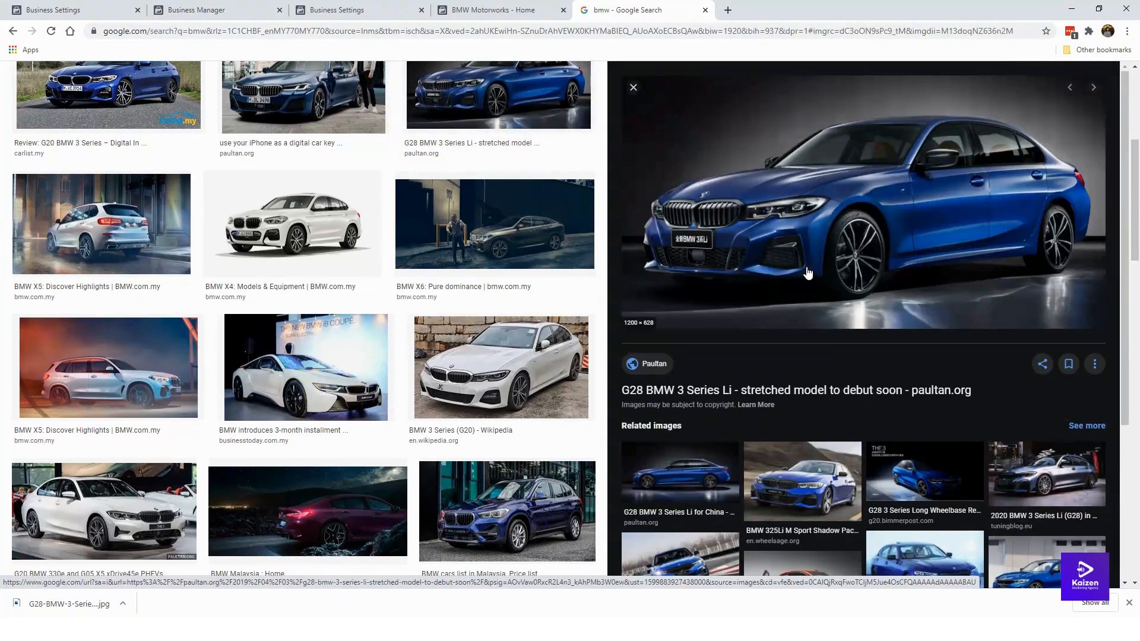
{"action": "scroll", "coordinate": [683, 505], "scroll_direction": "down", "scroll_amount": 1}
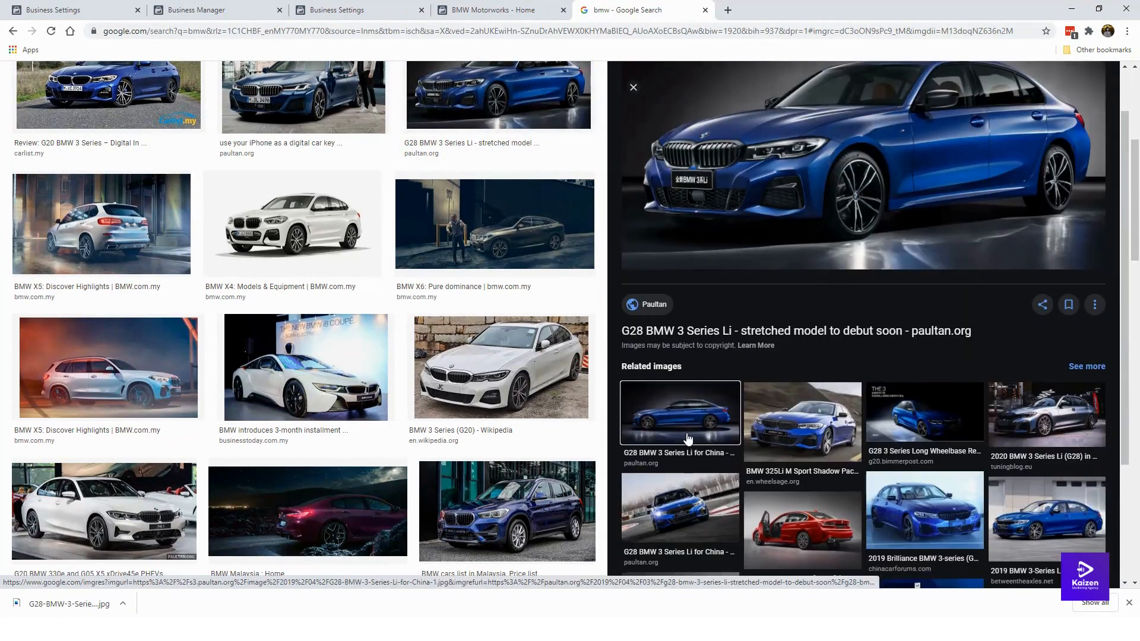
{"action": "left_click", "coordinate": [688, 439]}
{"action": "right_click", "coordinate": [766, 232]}
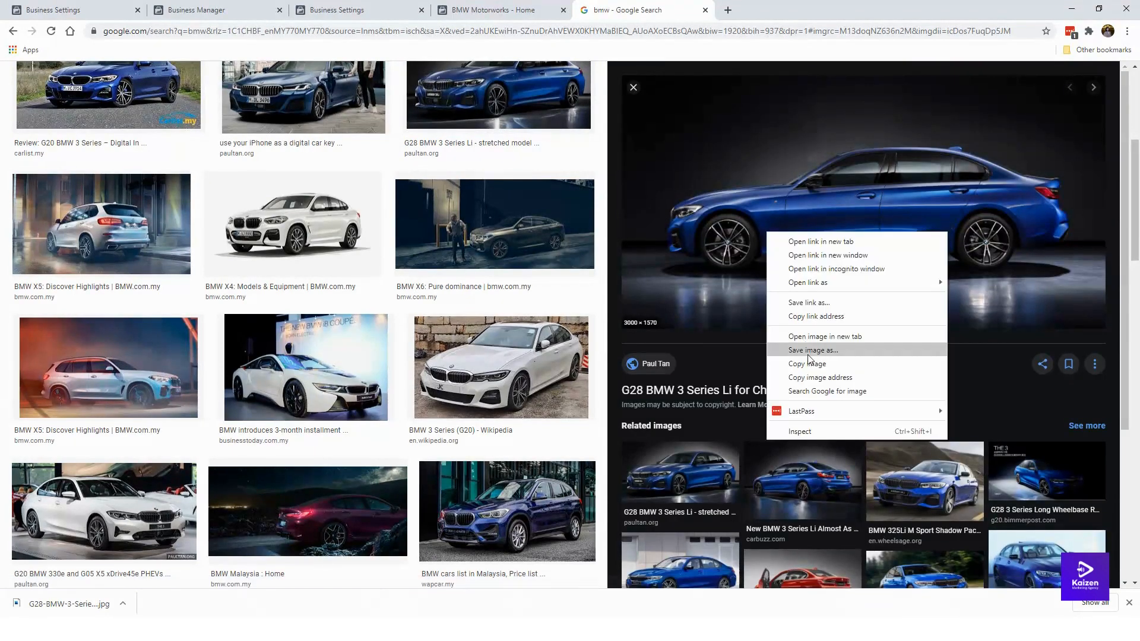
{"action": "left_click", "coordinate": [811, 350]}
{"action": "left_click", "coordinate": [419, 410]}
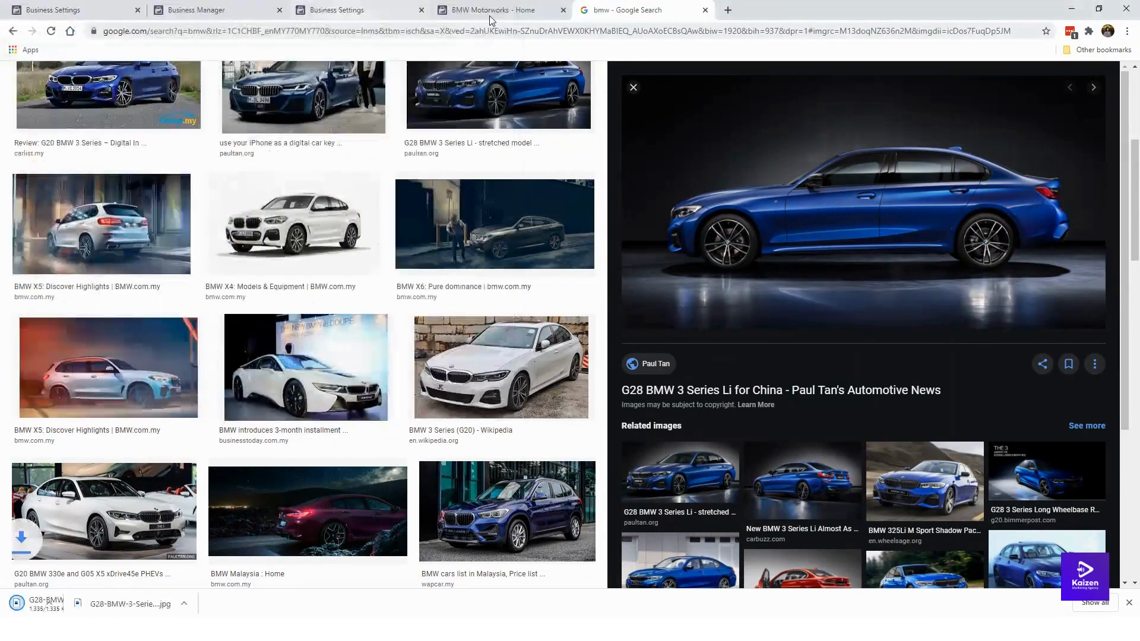
{"action": "left_click", "coordinate": [490, 10]}
Step: Upload the side-view G28 BMW image as the Page cover, repositioned, and save it
{"action": "left_click", "coordinate": [447, 231]}
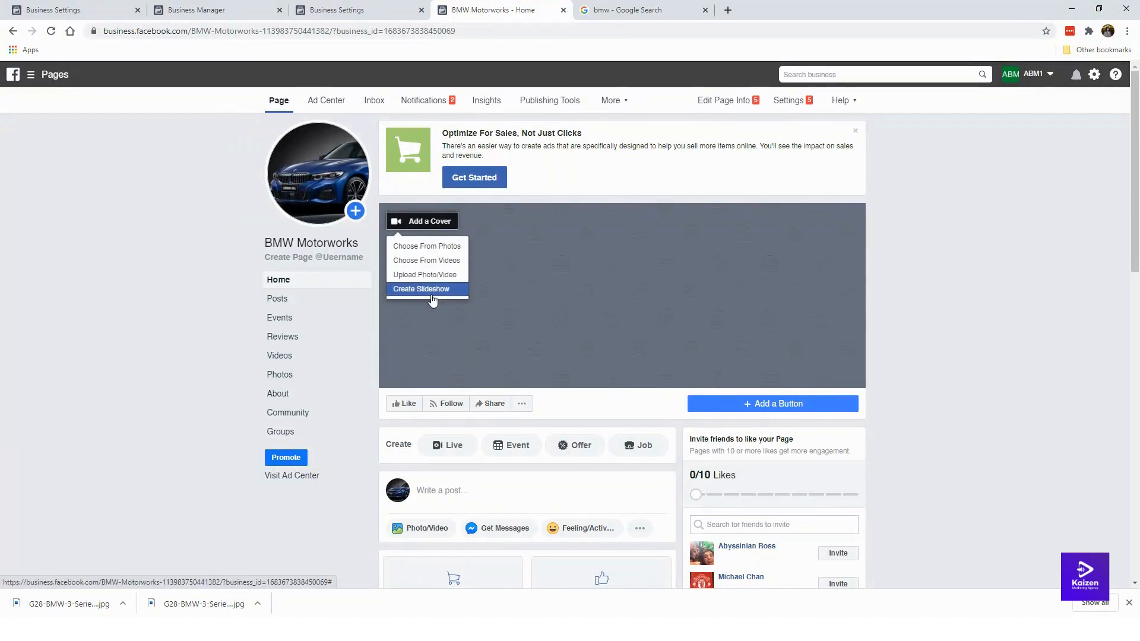
{"action": "left_click", "coordinate": [422, 246]}
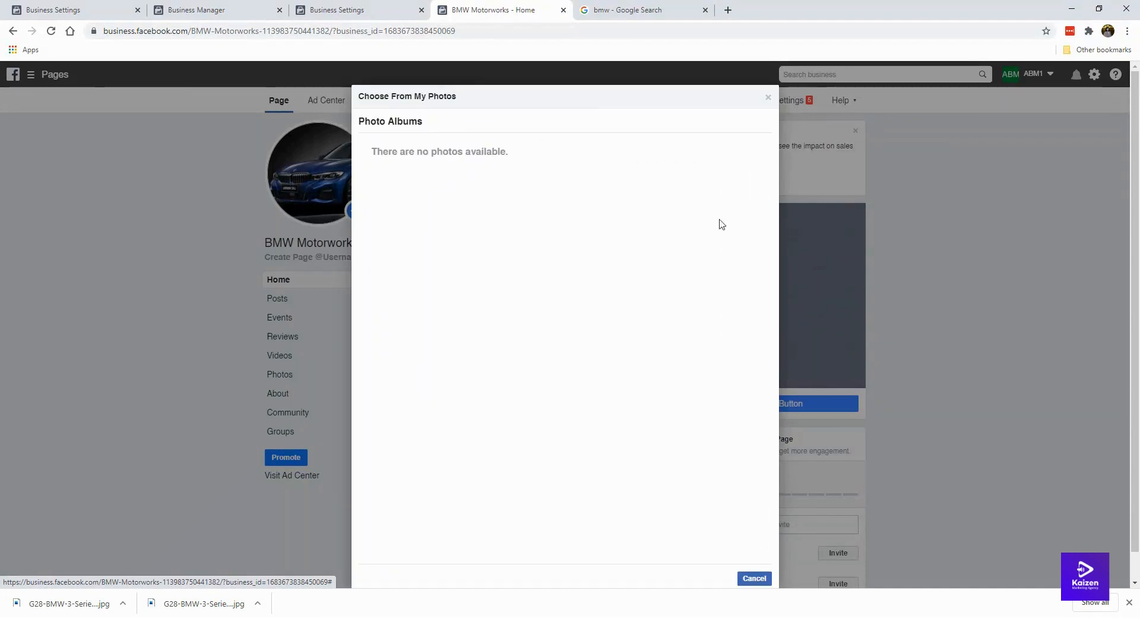
{"action": "left_click", "coordinate": [768, 97]}
{"action": "left_click", "coordinate": [418, 223]}
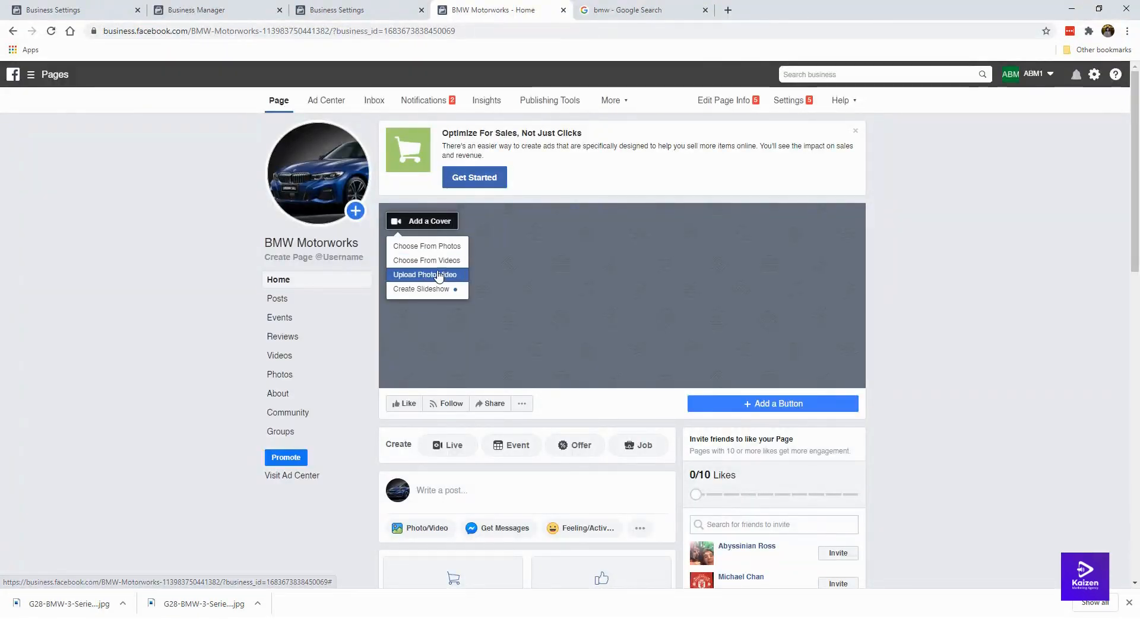
{"action": "left_click", "coordinate": [433, 274]}
{"action": "scroll", "coordinate": [469, 303], "scroll_direction": "down", "scroll_amount": 3}
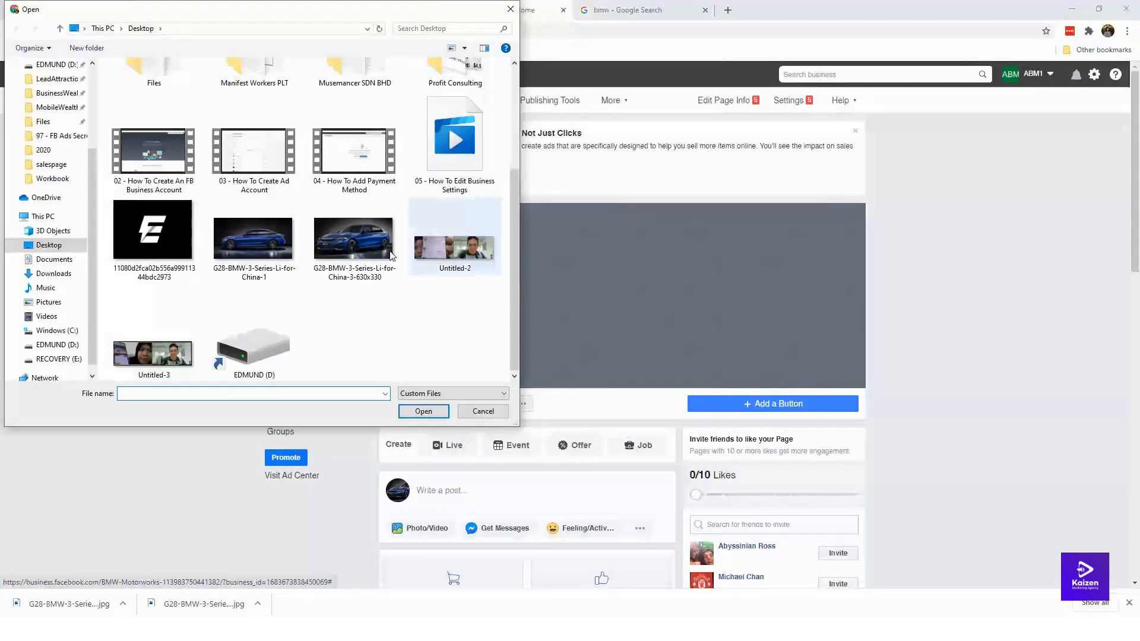
{"action": "double_click", "coordinate": [319, 242]}
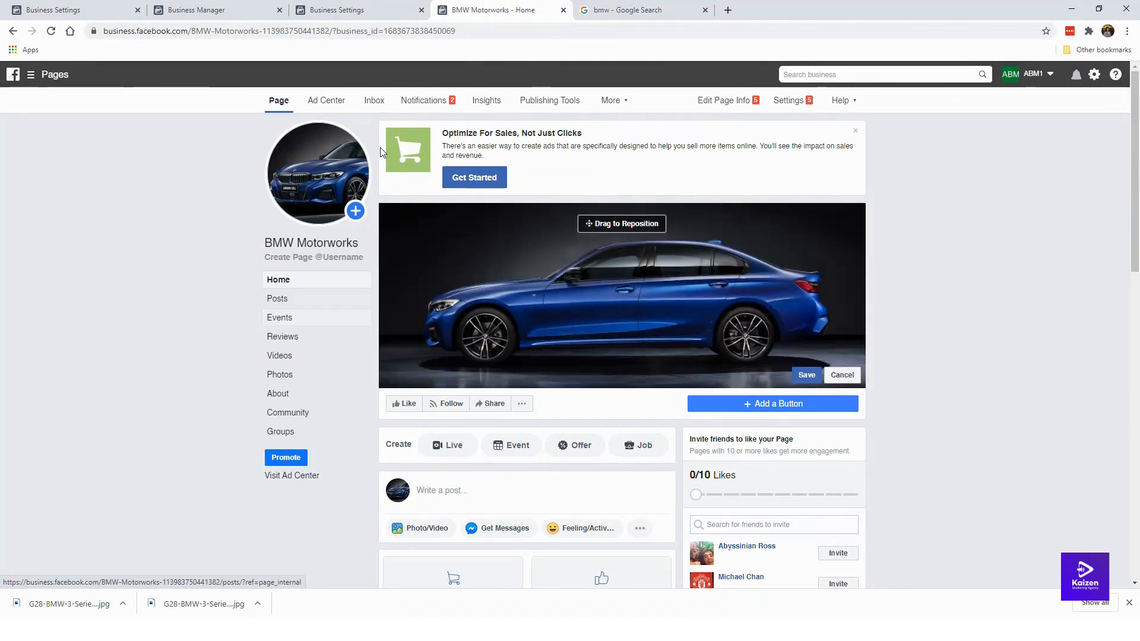
{"action": "left_click_drag", "start_coordinate": [595, 281], "coordinate": [559, 271]}
{"action": "left_click", "coordinate": [806, 375]}
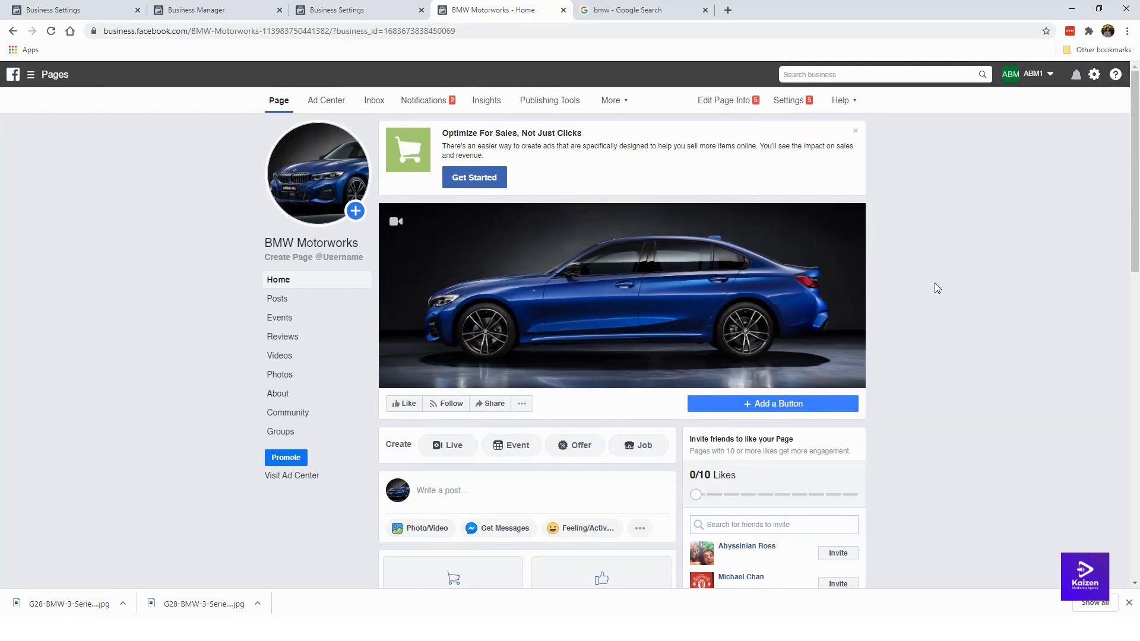
Step: Close the 'Optimize For Sales, Not Just Clicks' banner on the Page home
{"action": "left_click", "coordinate": [855, 131]}
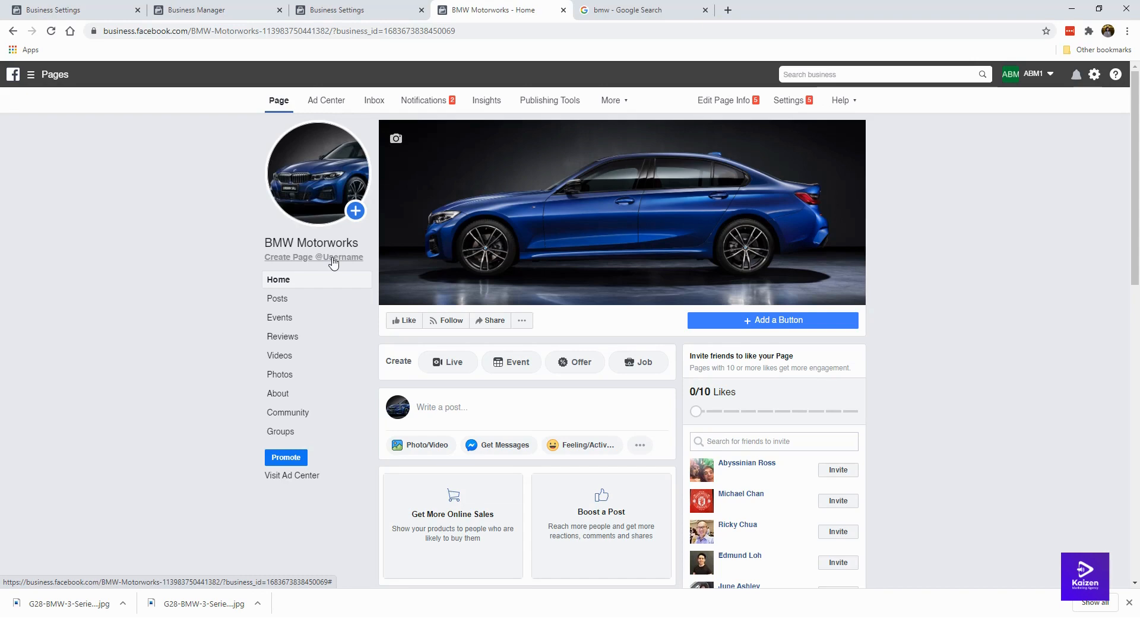
Step: Create the Page username bmwmotorworkspage and close the 'bmw - Google Search' tab
{"action": "left_click", "coordinate": [333, 262]}
{"action": "left_click", "coordinate": [469, 321]}
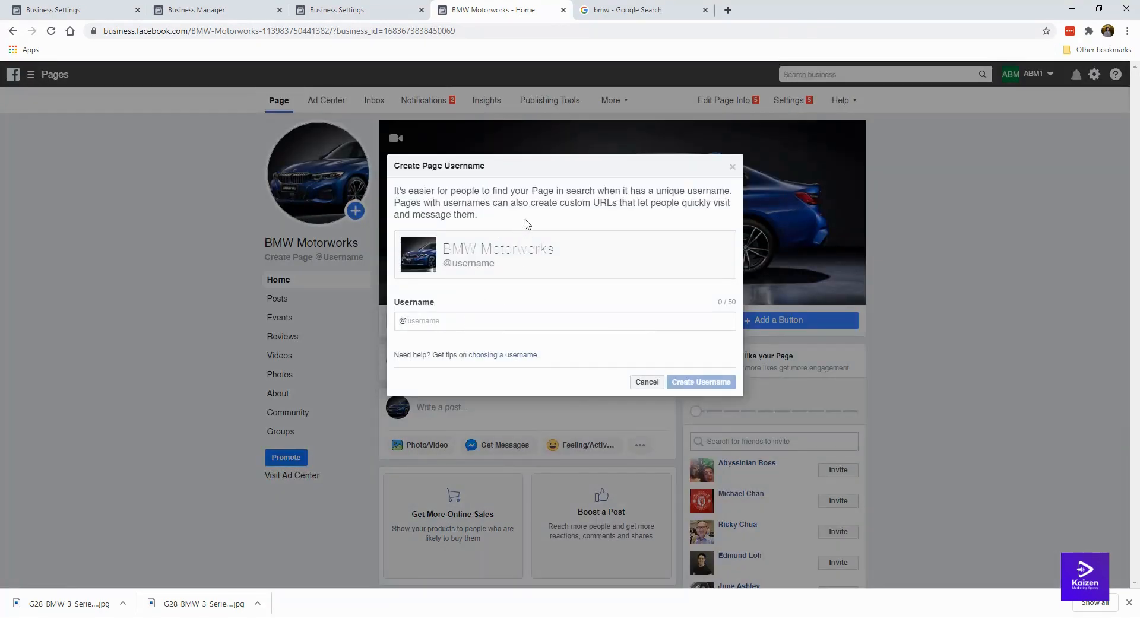
{"action": "type", "text": "bmwmotorworks"}
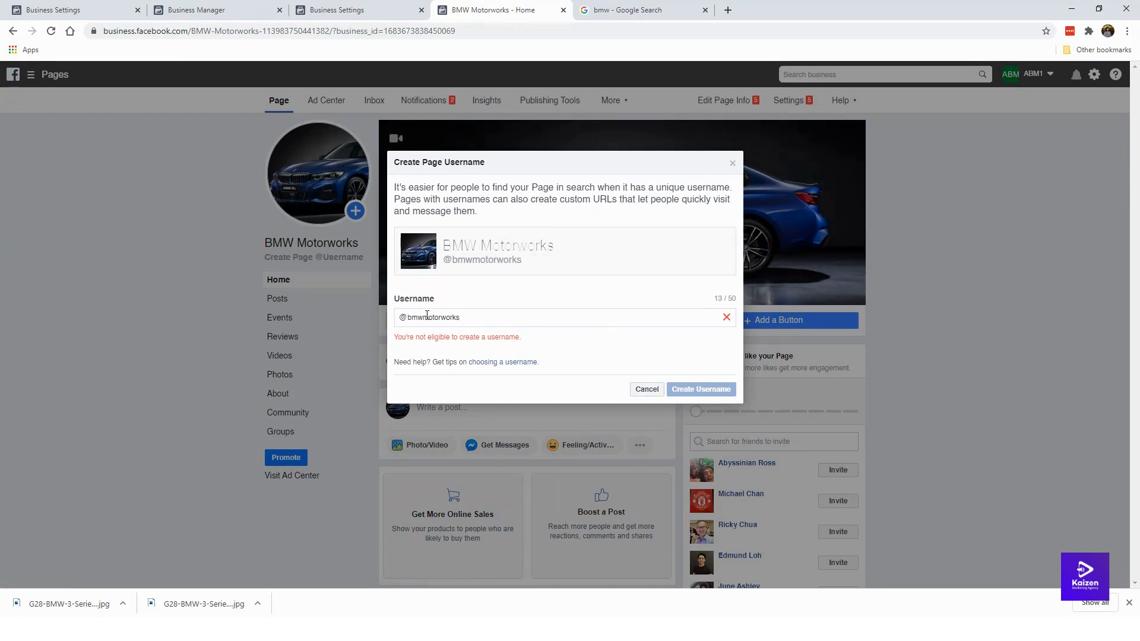
{"action": "type", "text": "."}
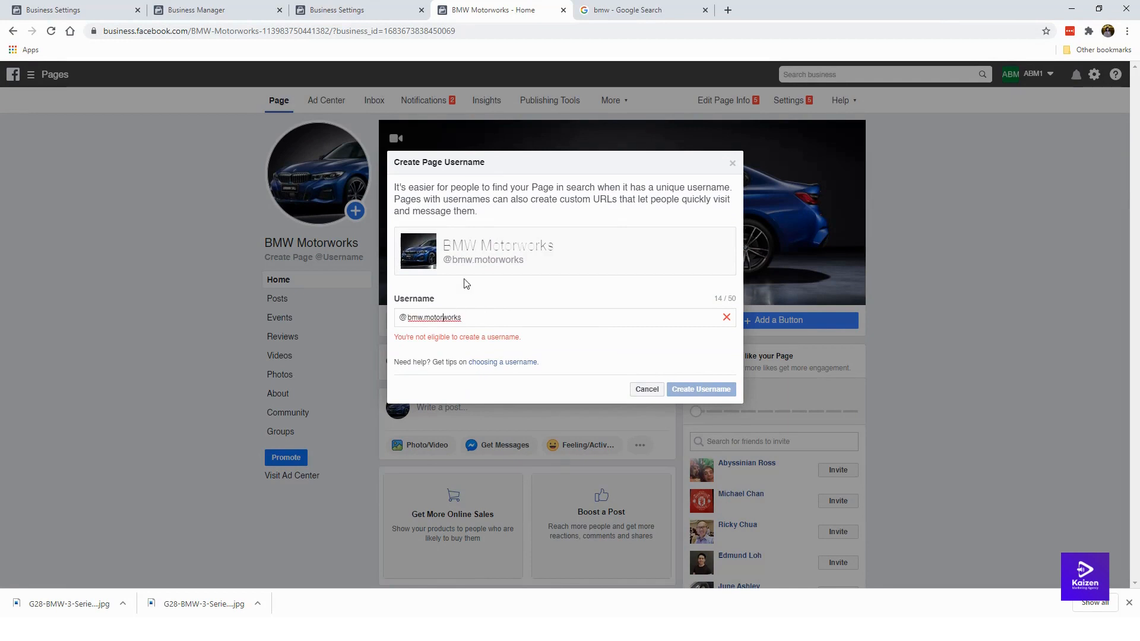
{"action": "type", "text": "."}
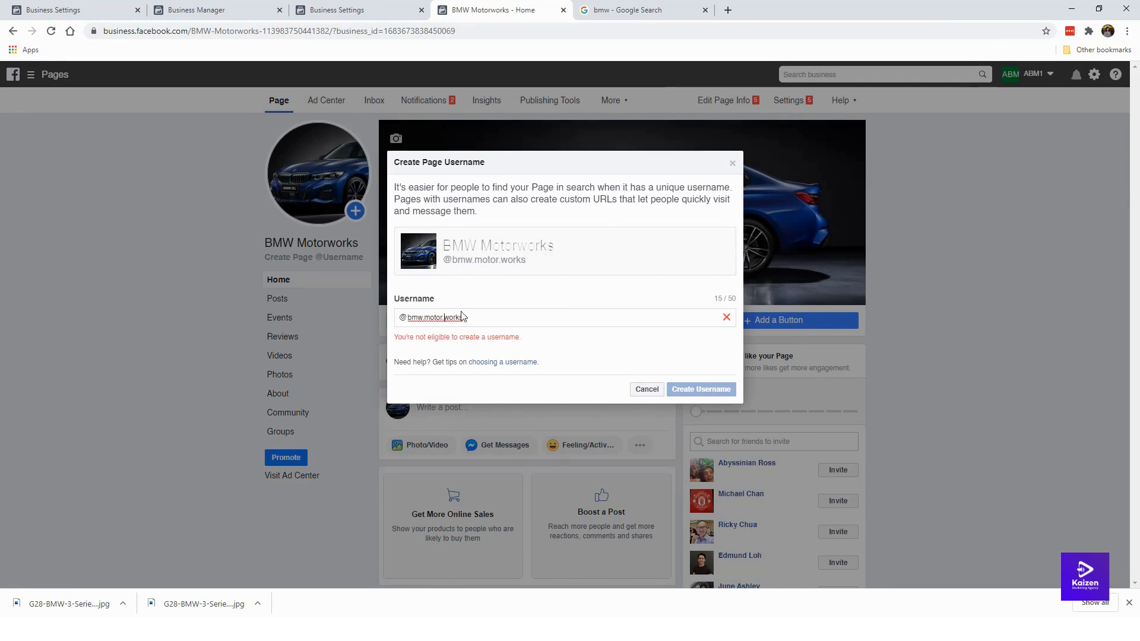
{"action": "left_click", "coordinate": [565, 321], "text": "shift"}
{"action": "type", "text": "wmot"}
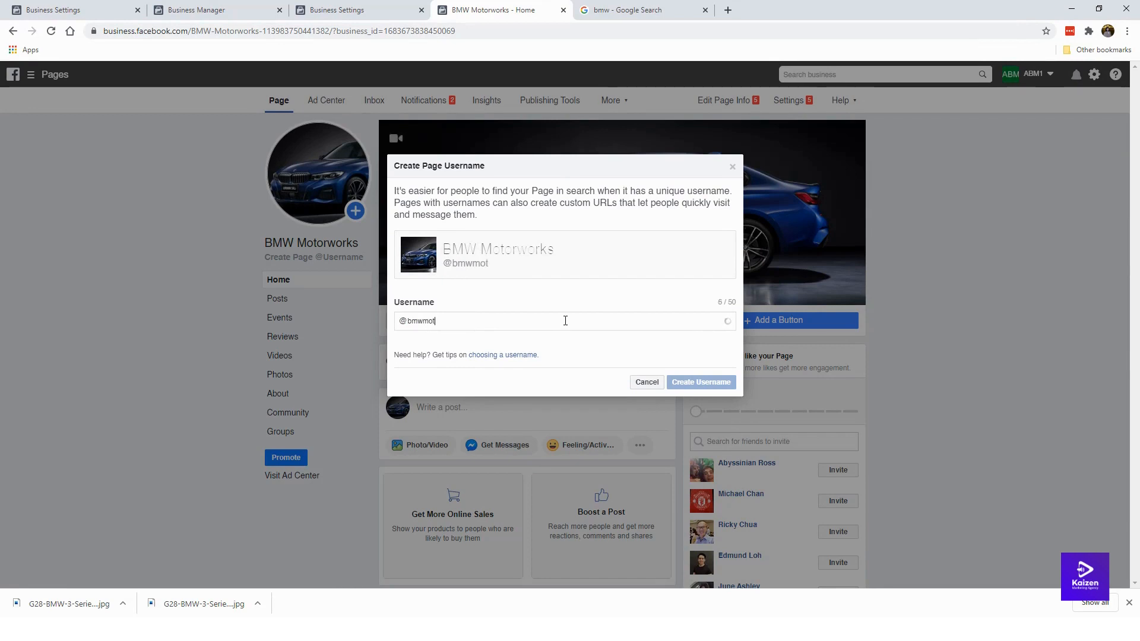
{"action": "type", "text": "orworkspage"}
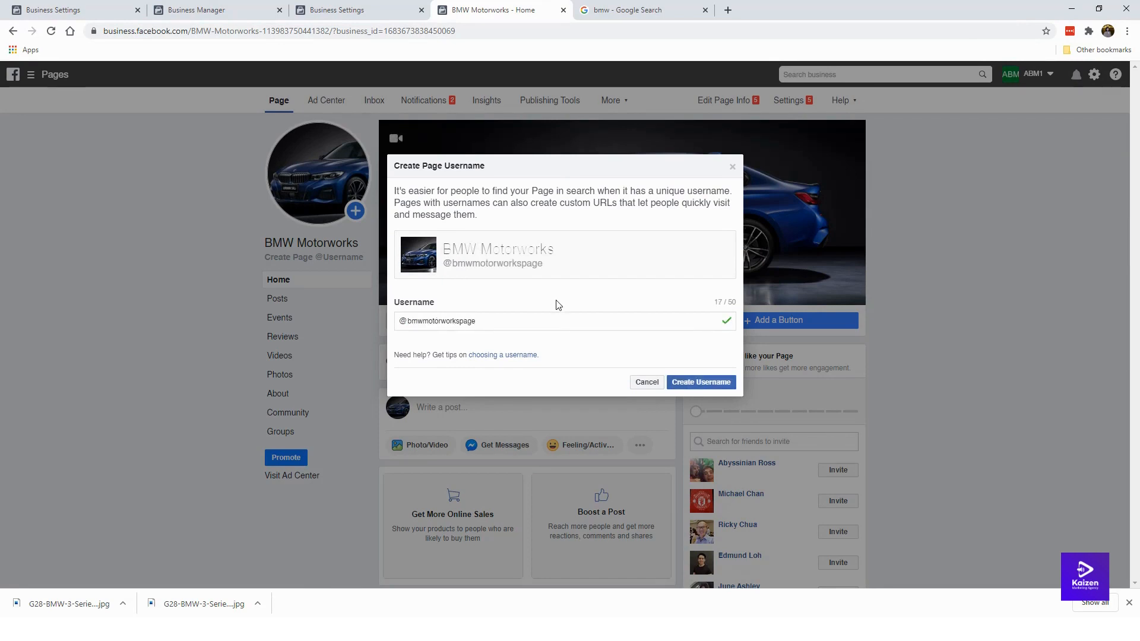
{"action": "key", "text": "Return"}
{"action": "left_click", "coordinate": [706, 10]}
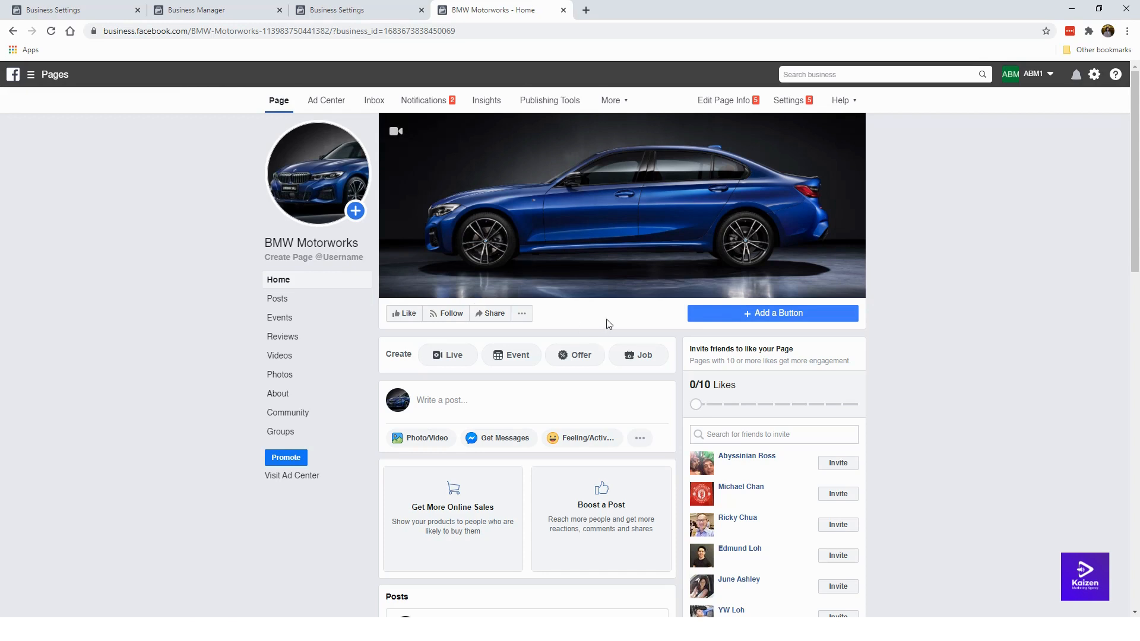
Step: Add a Send Message action button to the Page that opens Messenger
{"action": "left_click", "coordinate": [754, 317]}
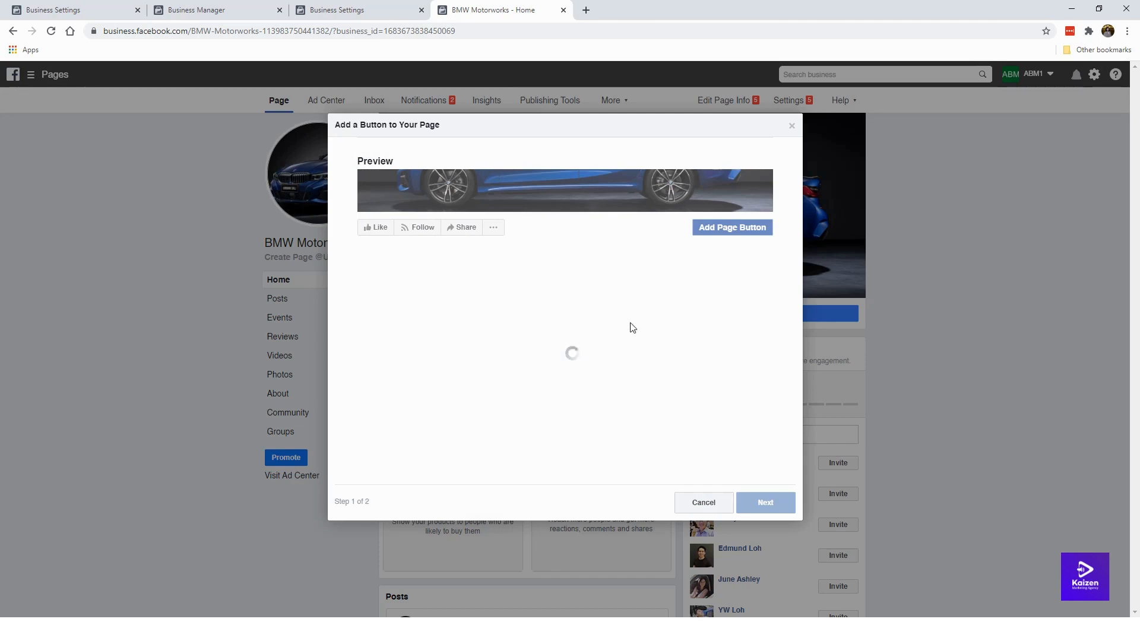
{"action": "left_click", "coordinate": [450, 359]}
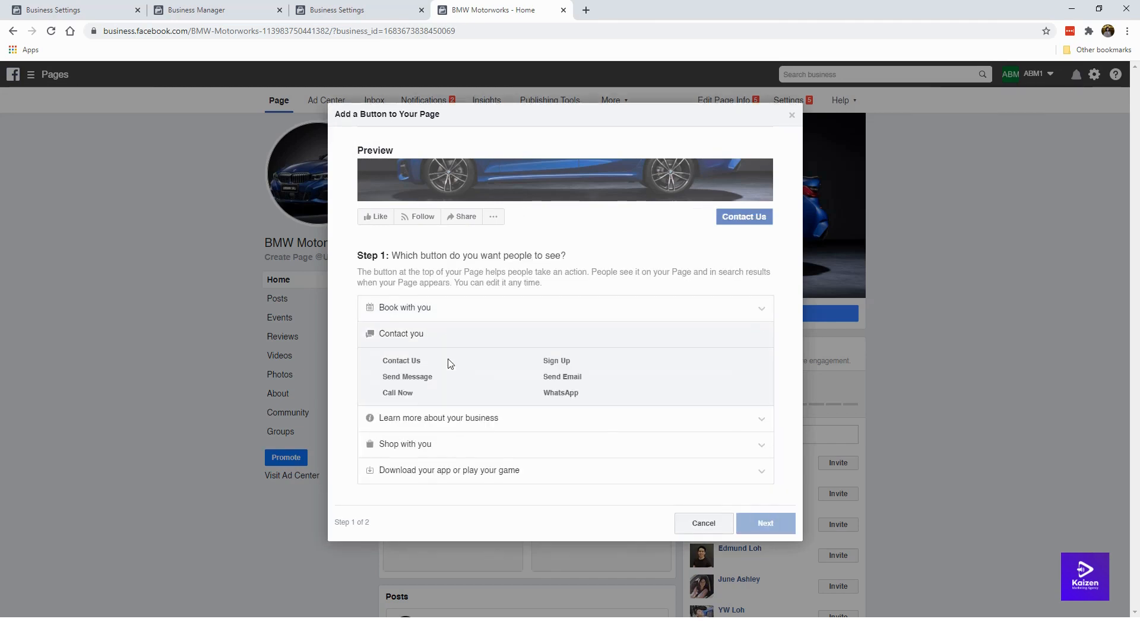
{"action": "left_click", "coordinate": [408, 380]}
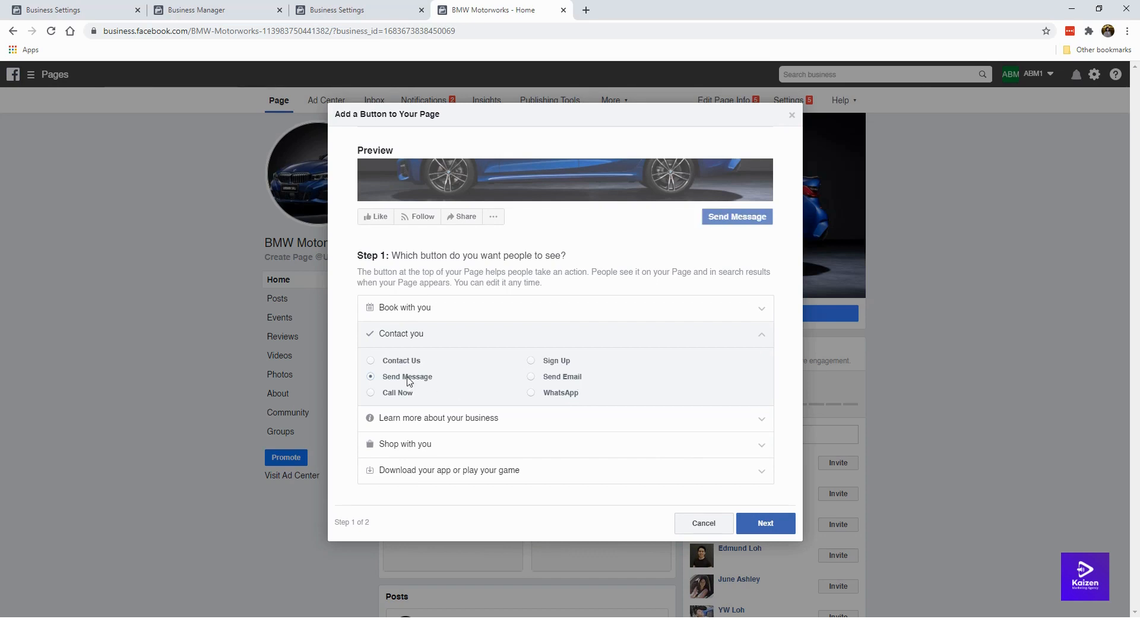
{"action": "left_click", "coordinate": [764, 522]}
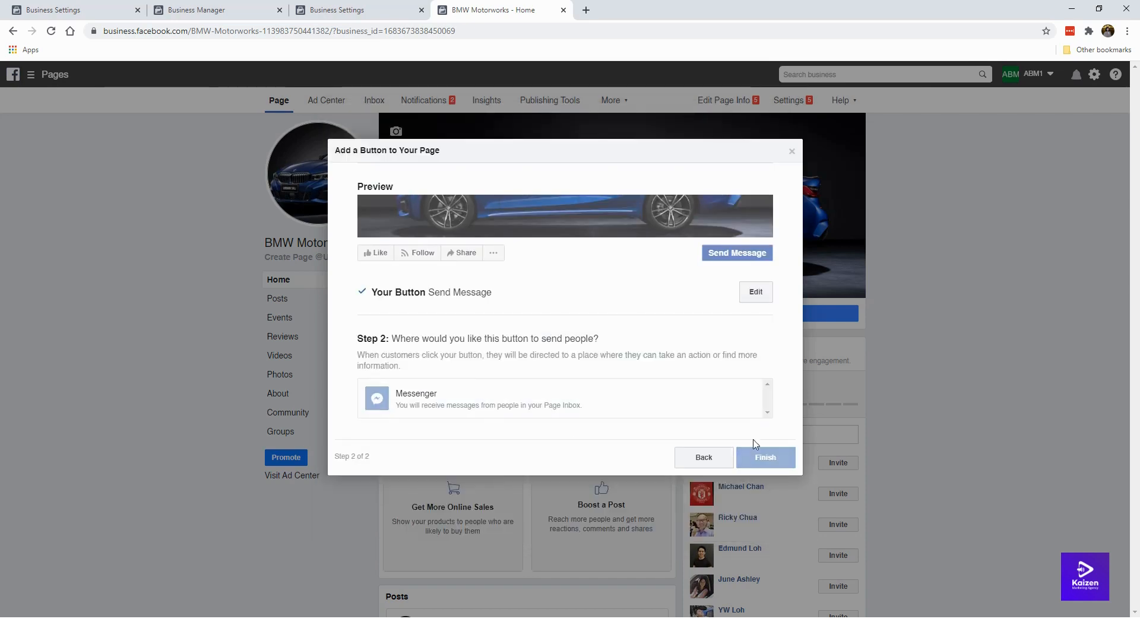
{"action": "left_click", "coordinate": [505, 399]}
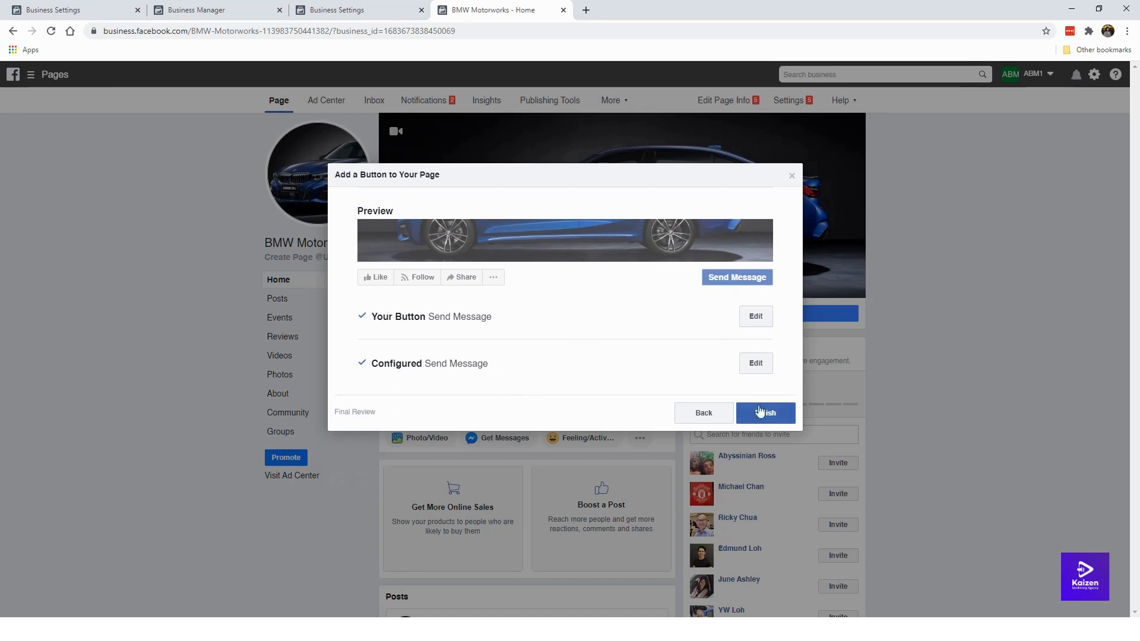
{"action": "left_click", "coordinate": [786, 416]}
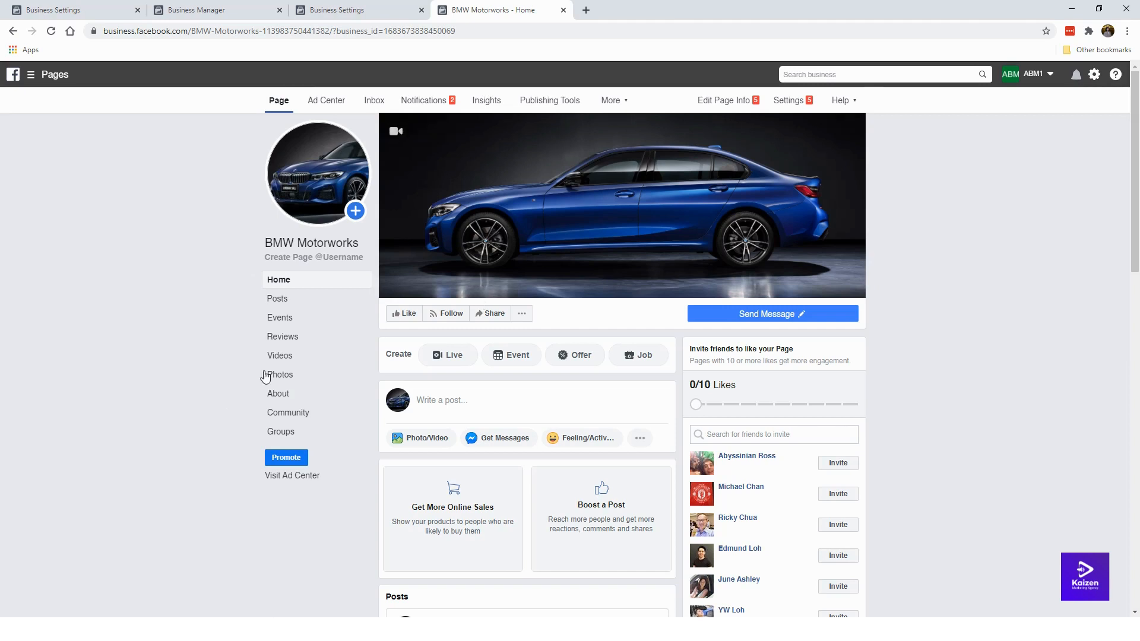
Step: Like the BMW Motorworks Page so it shows Liked and Following
{"action": "scroll", "coordinate": [247, 352], "scroll_direction": "down", "scroll_amount": 2}
{"action": "scroll", "coordinate": [247, 352], "scroll_direction": "up", "scroll_amount": 2}
{"action": "left_click", "coordinate": [406, 315]}
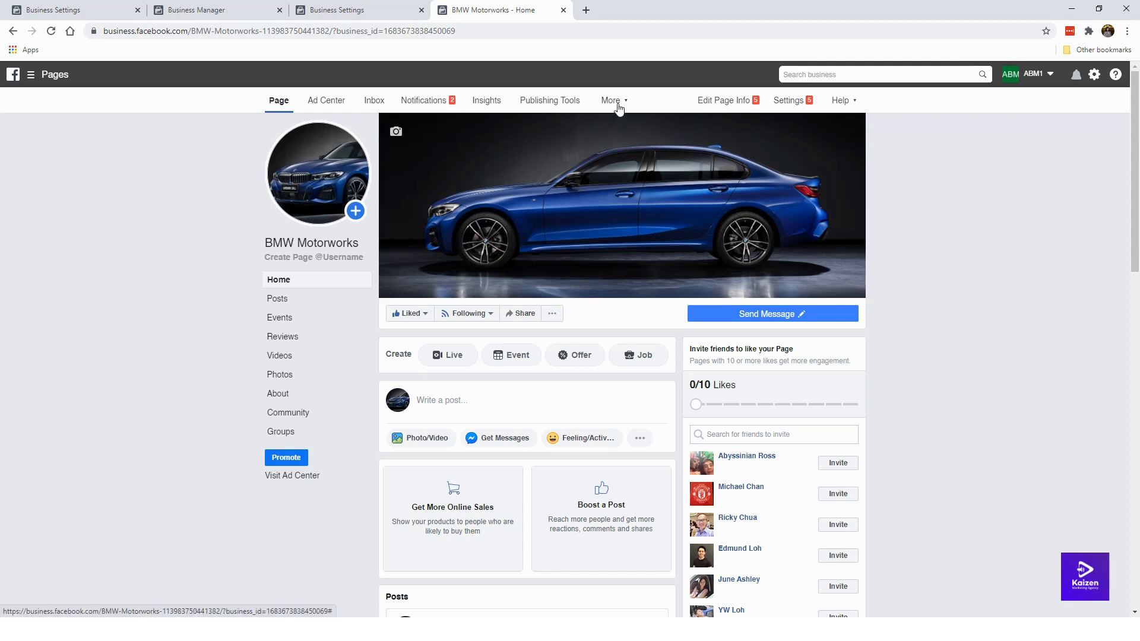
Step: In Page settings, set Post and Story Sharing to Disable Sharing to Stories and save
{"action": "left_click", "coordinate": [796, 101]}
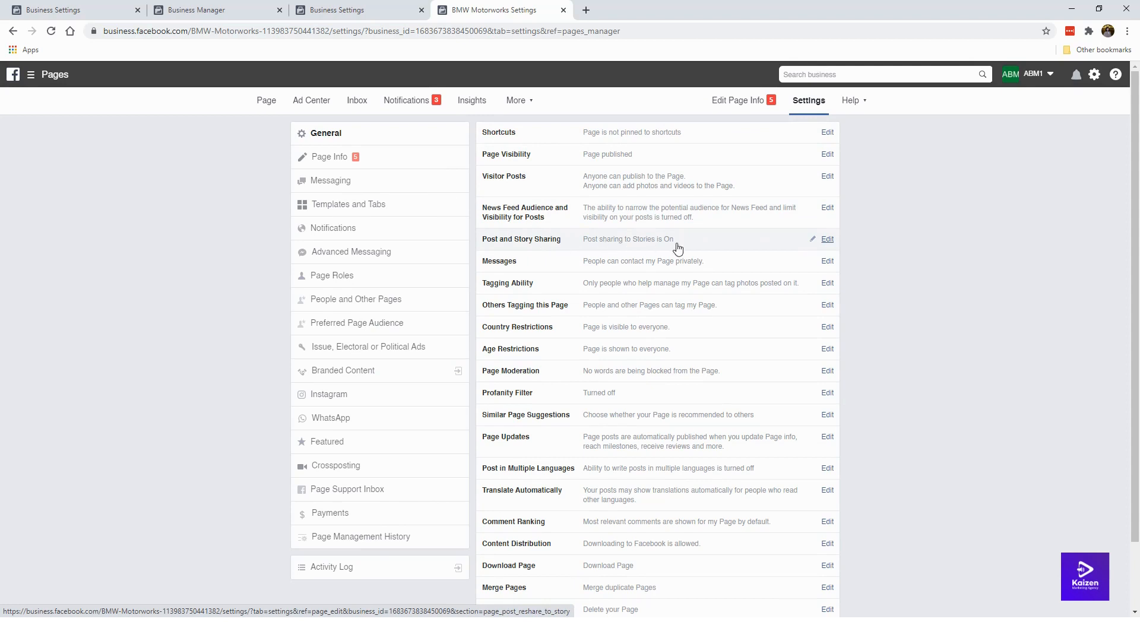
{"action": "left_click", "coordinate": [826, 240]}
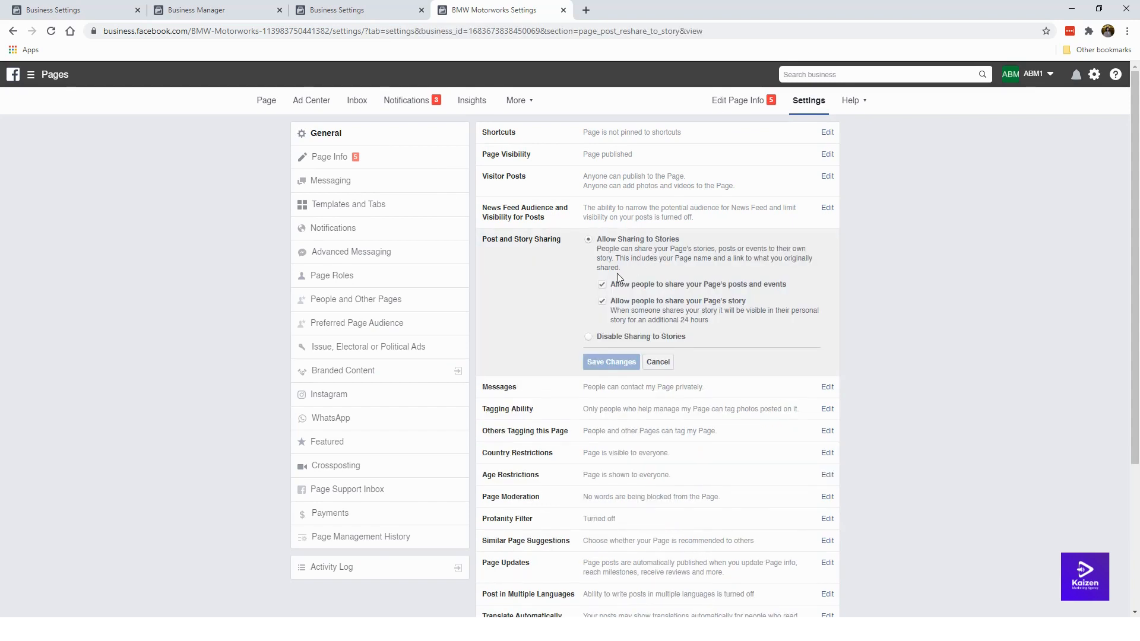
{"action": "left_click", "coordinate": [590, 337]}
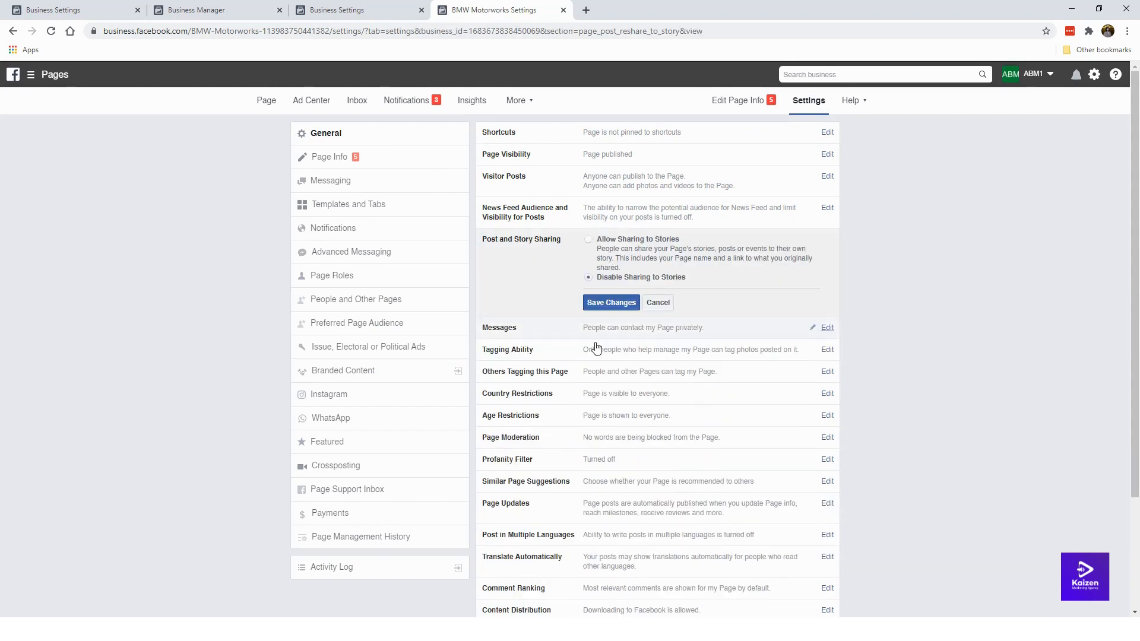
{"action": "left_click", "coordinate": [603, 303]}
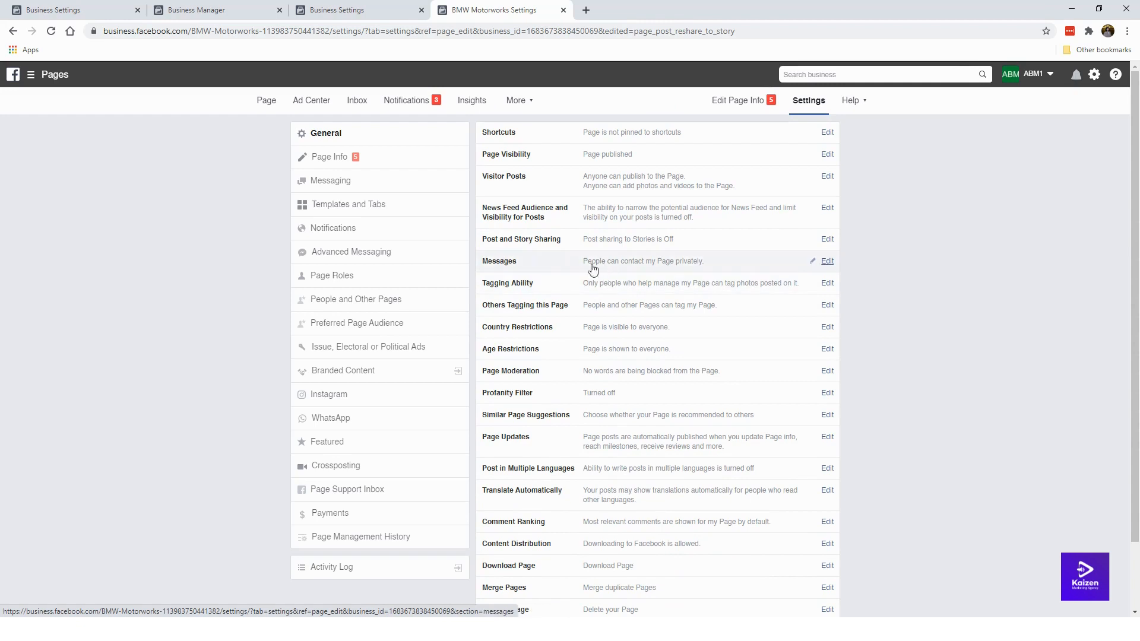
Step: Change the Profanity Filter setting to Medium and save it
{"action": "scroll", "coordinate": [579, 380], "scroll_direction": "down", "scroll_amount": 1}
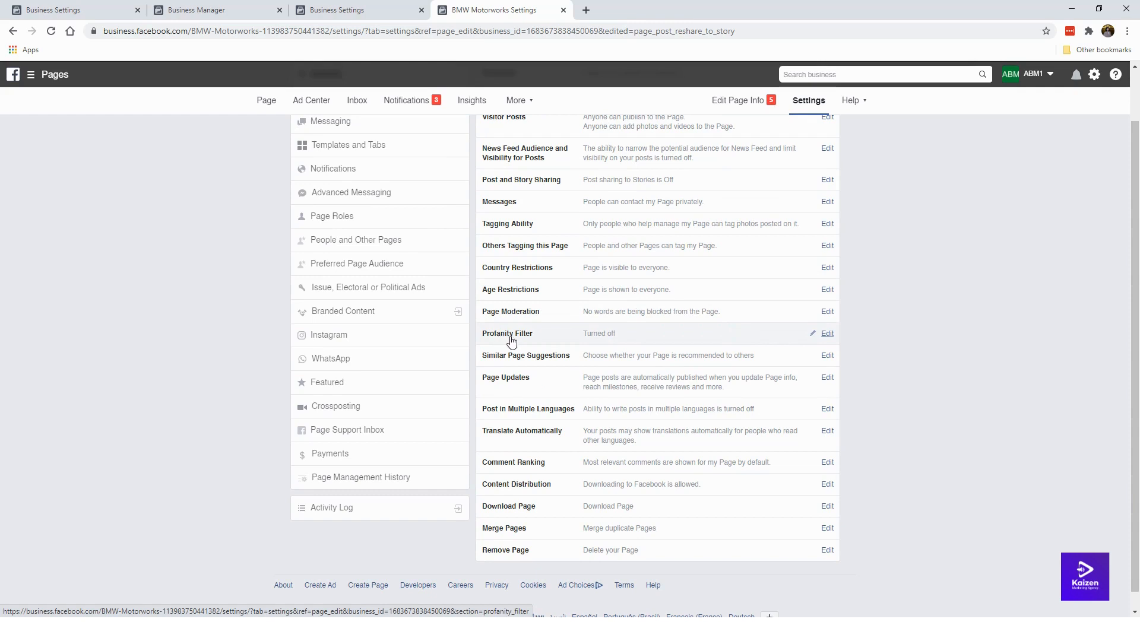
{"action": "left_click", "coordinate": [827, 334]}
{"action": "left_click", "coordinate": [608, 335]}
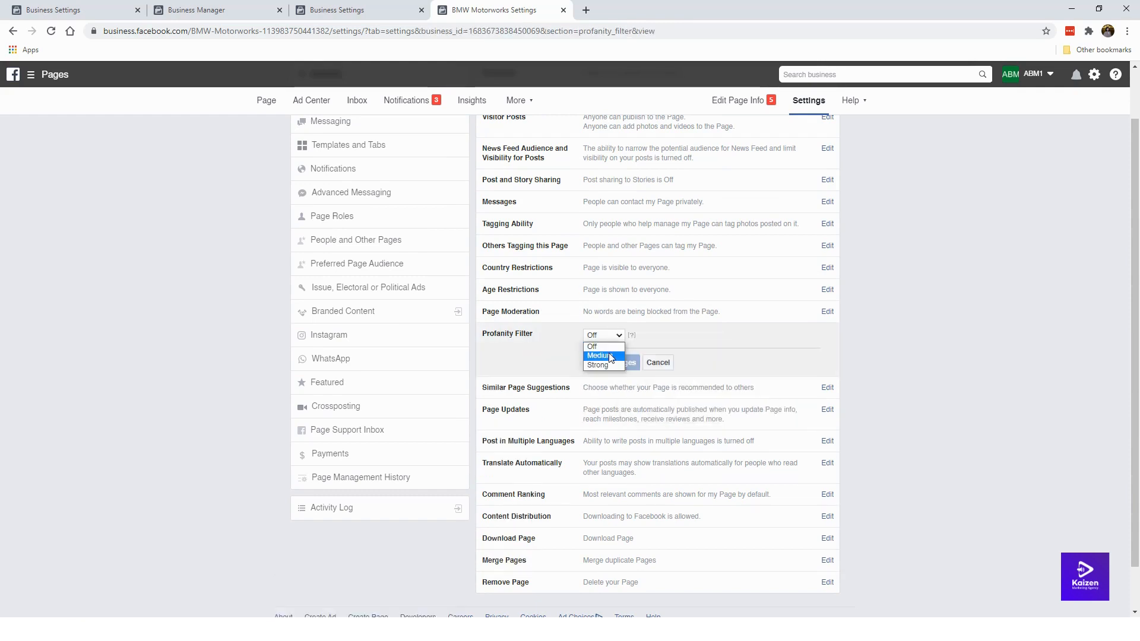
{"action": "left_click", "coordinate": [598, 355]}
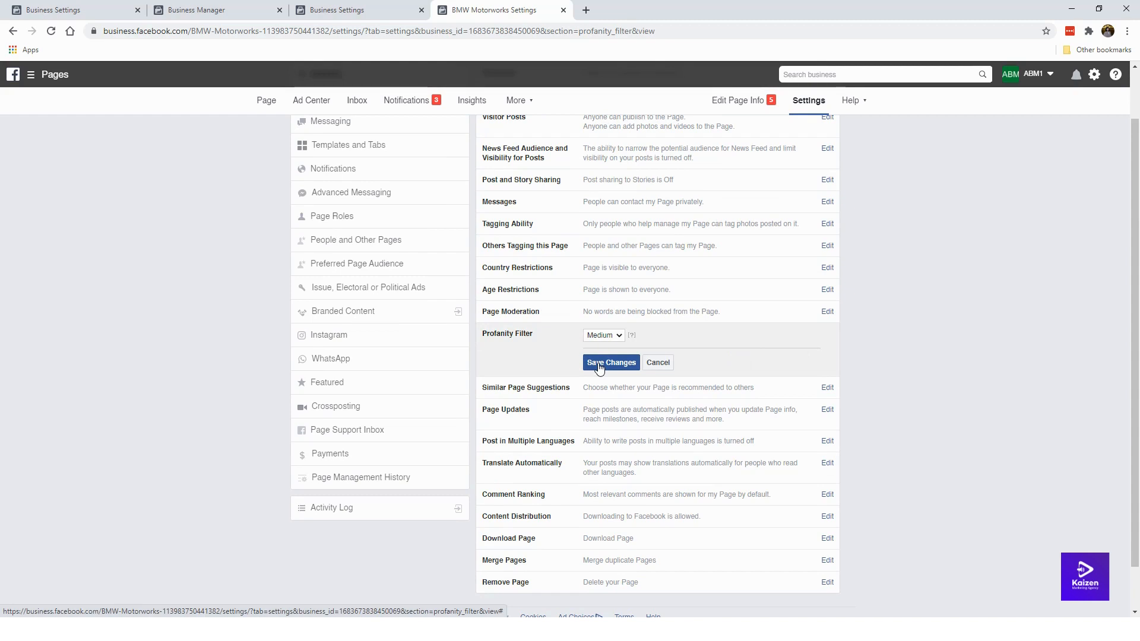
{"action": "left_click", "coordinate": [598, 363]}
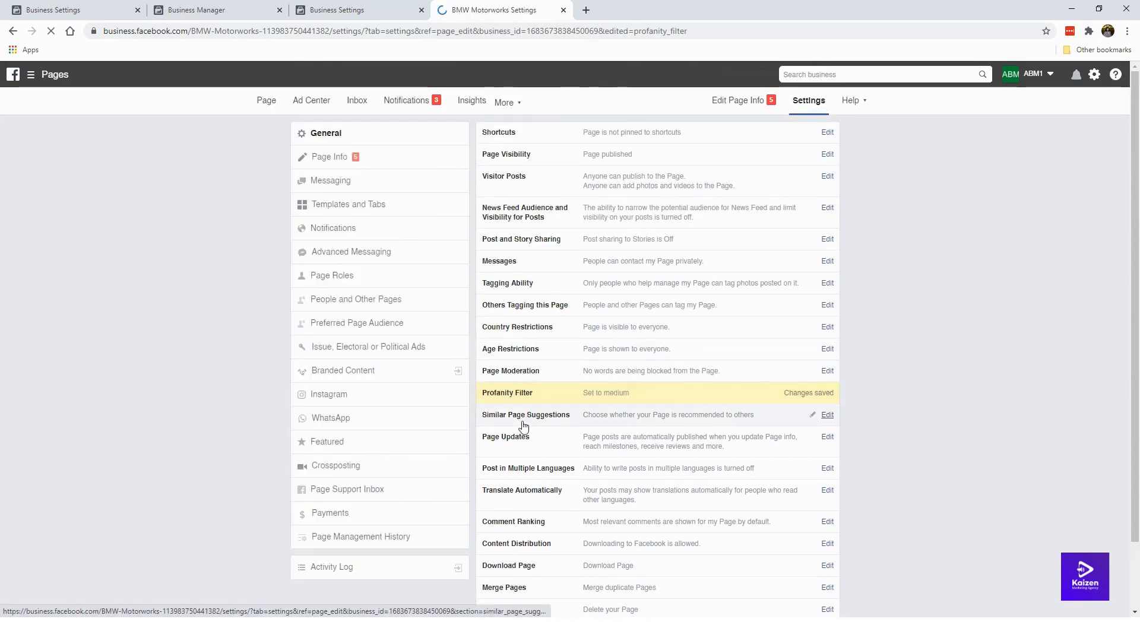
{"action": "scroll", "coordinate": [522, 425], "scroll_direction": "down", "scroll_amount": 2}
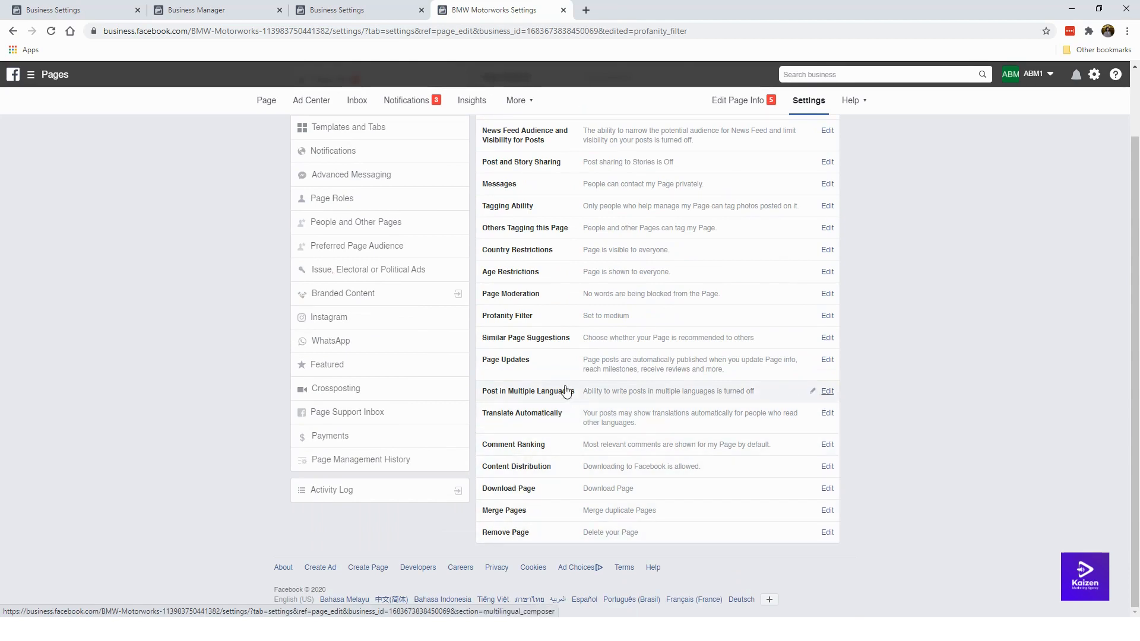
{"action": "scroll", "coordinate": [623, 392], "scroll_direction": "up", "scroll_amount": 2}
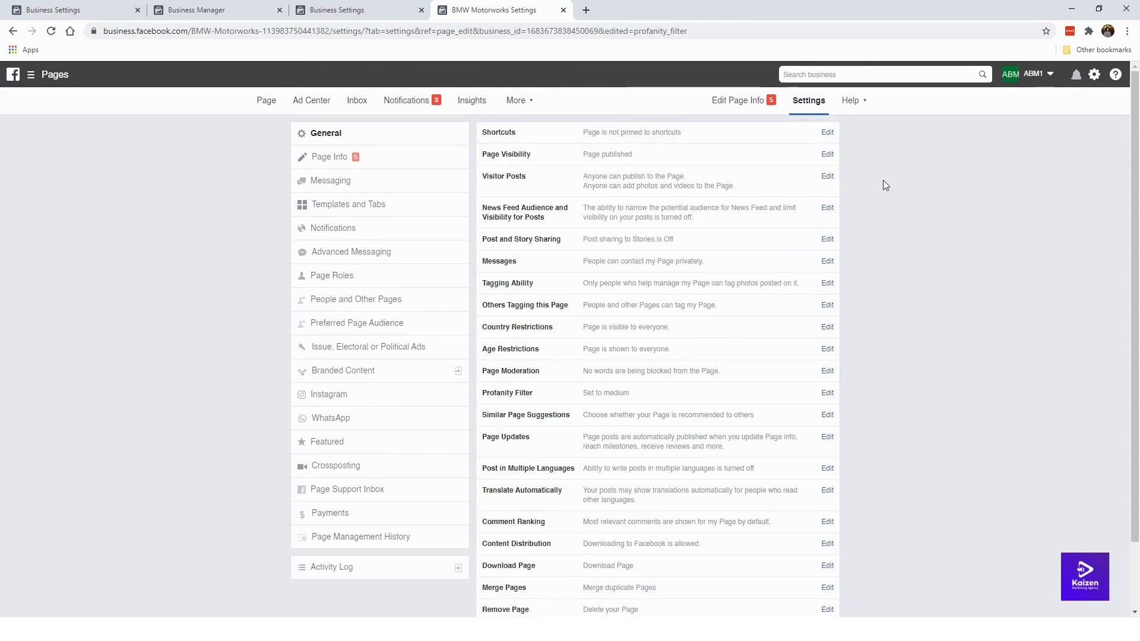
Step: In Page Info, write and save the description about German engineering and BMW gadgets, accessories and mods
{"action": "left_click", "coordinate": [380, 156]}
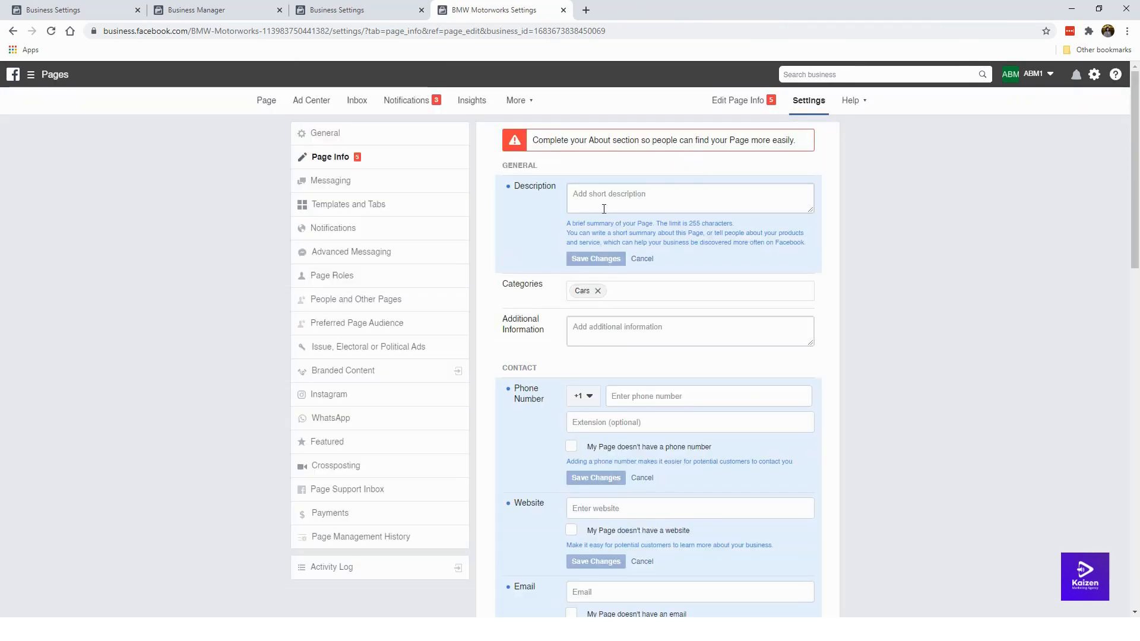
{"action": "scroll", "coordinate": [544, 401], "scroll_direction": "down", "scroll_amount": 5}
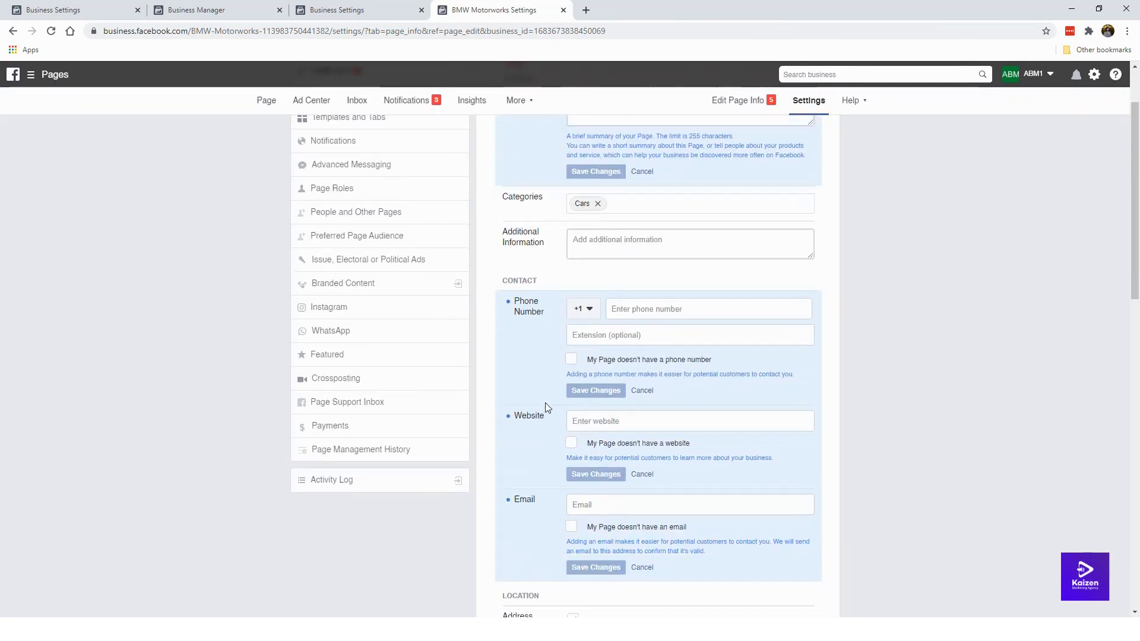
{"action": "scroll", "coordinate": [545, 401], "scroll_direction": "up", "scroll_amount": 5}
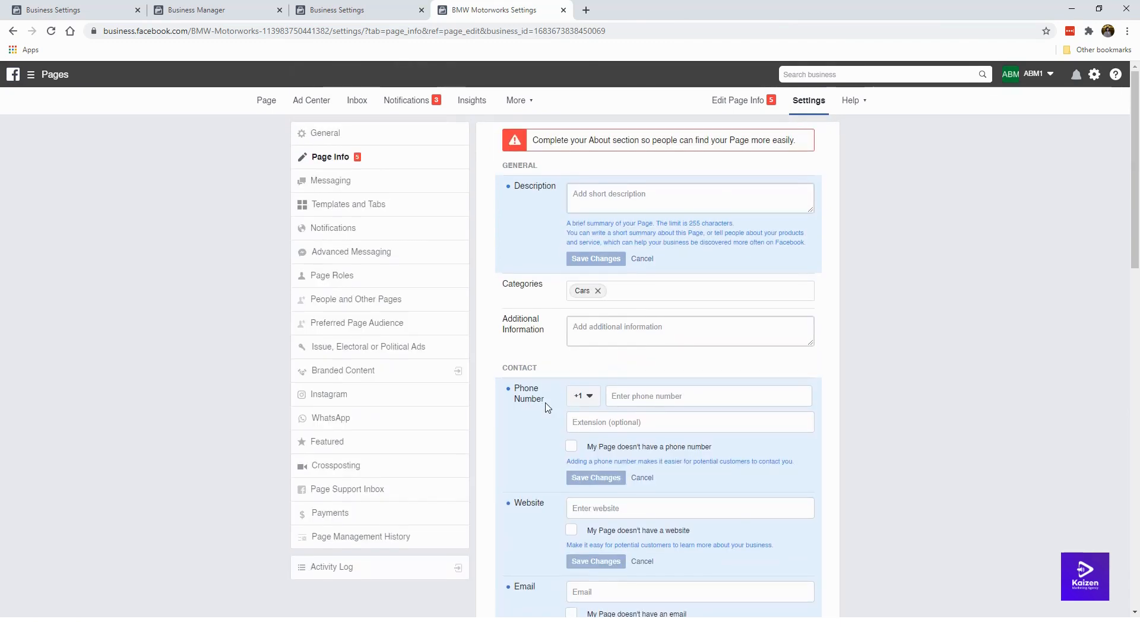
{"action": "left_click", "coordinate": [634, 202]}
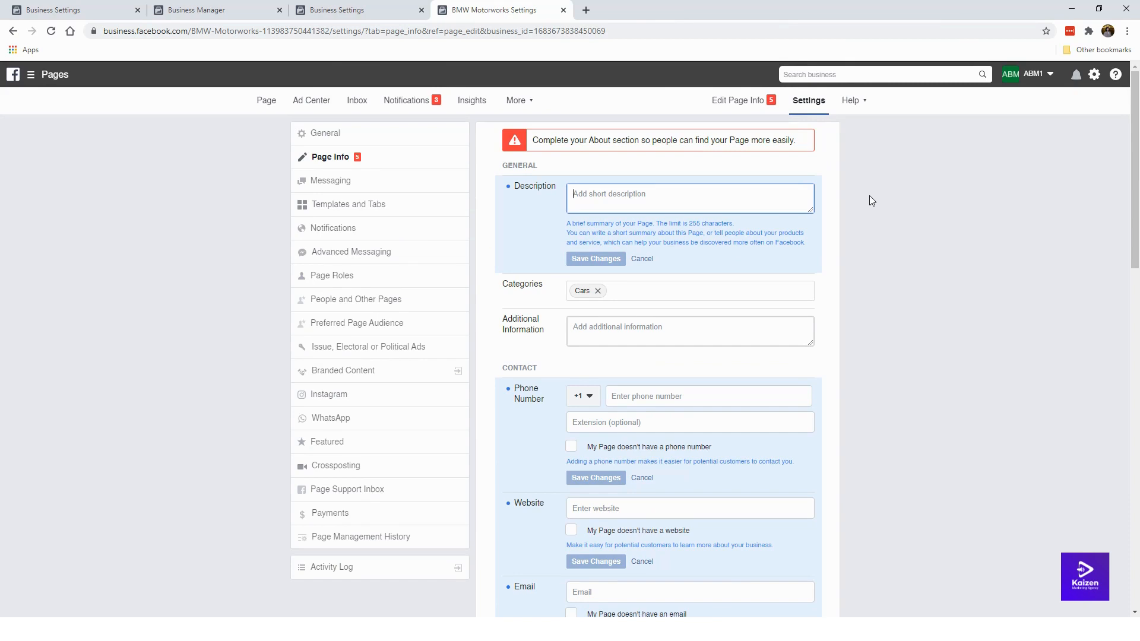
{"action": "type", "text": "German enginee"}
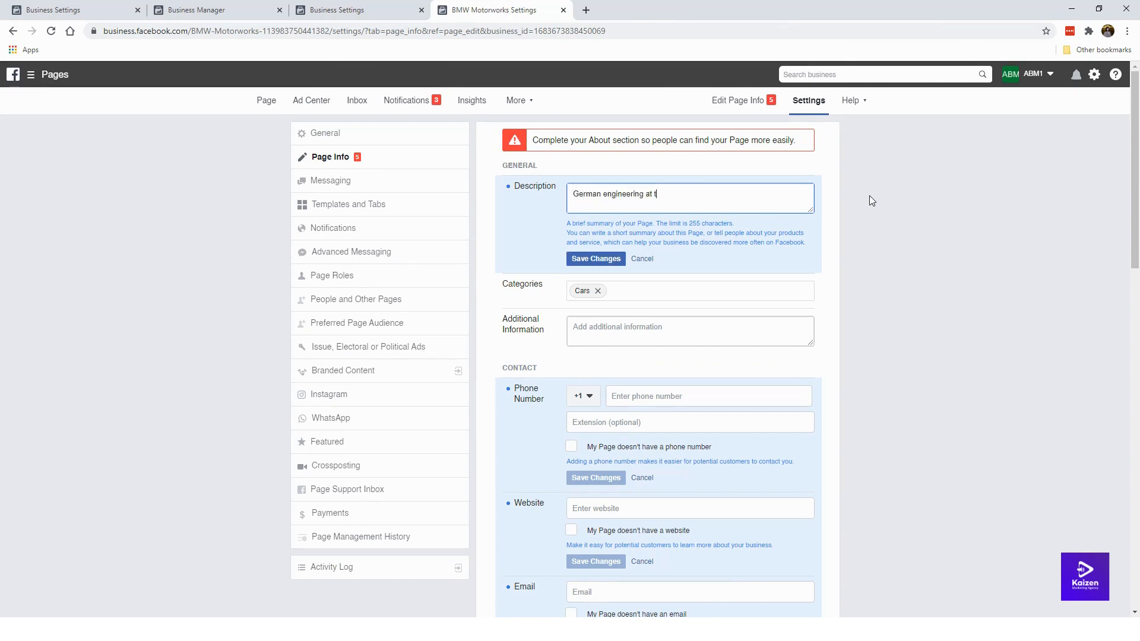
{"action": "type", "text": "ring at its finest, and all things BMW"}
{"action": "type", "text": "We share all the l"}
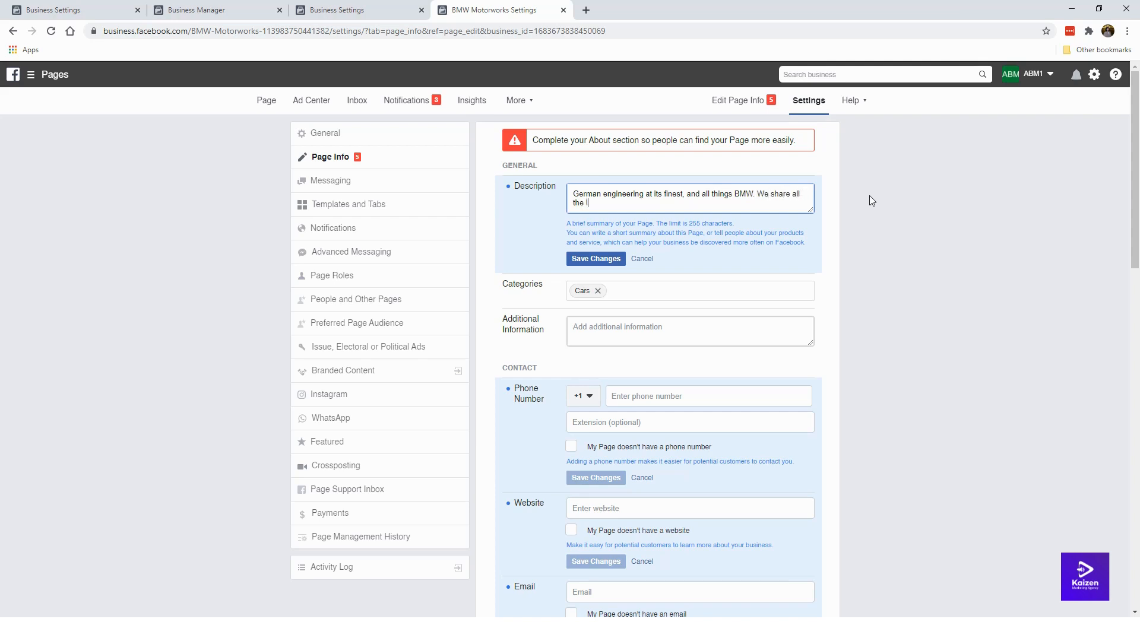
{"action": "type", "text": "atest gadgets, acces"}
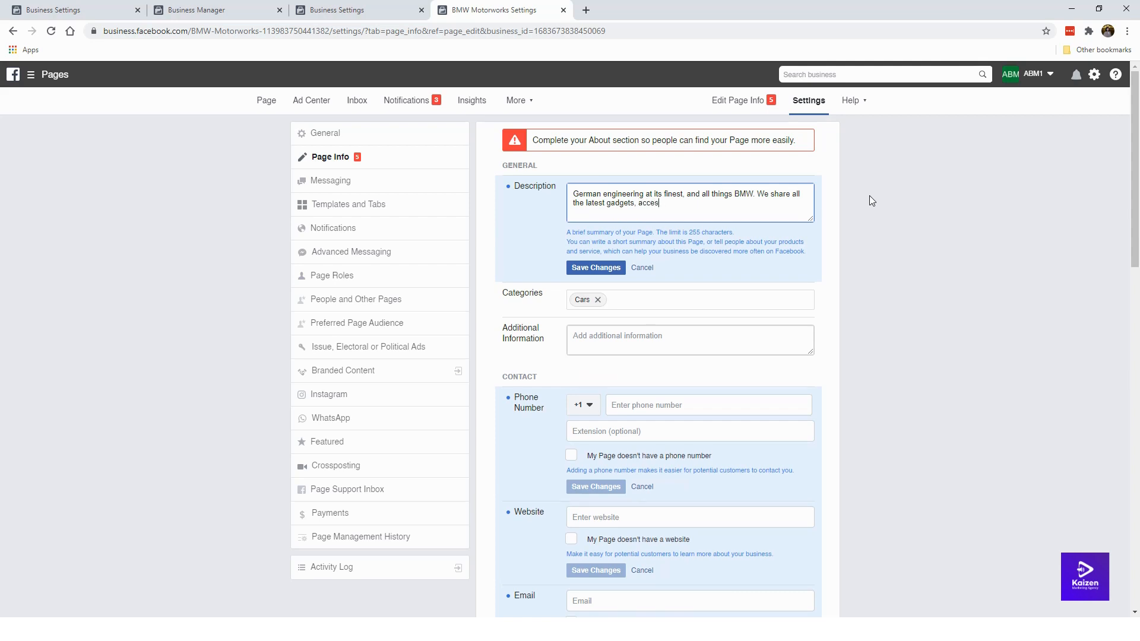
{"action": "type", "text": "ories and"}
{"action": "key", "text": "Left"}
{"action": "key", "text": "Left"}
{"action": "key", "text": "Left"}
{"action": "key", "text": "Left"}
{"action": "key", "text": "Left"}
{"action": "key", "text": "Left"}
{"action": "key", "text": "Left"}
{"action": "key", "text": "Left"}
{"action": "key", "text": "Left"}
{"action": "type", "text": "s and mods for BMW cars of all models."}
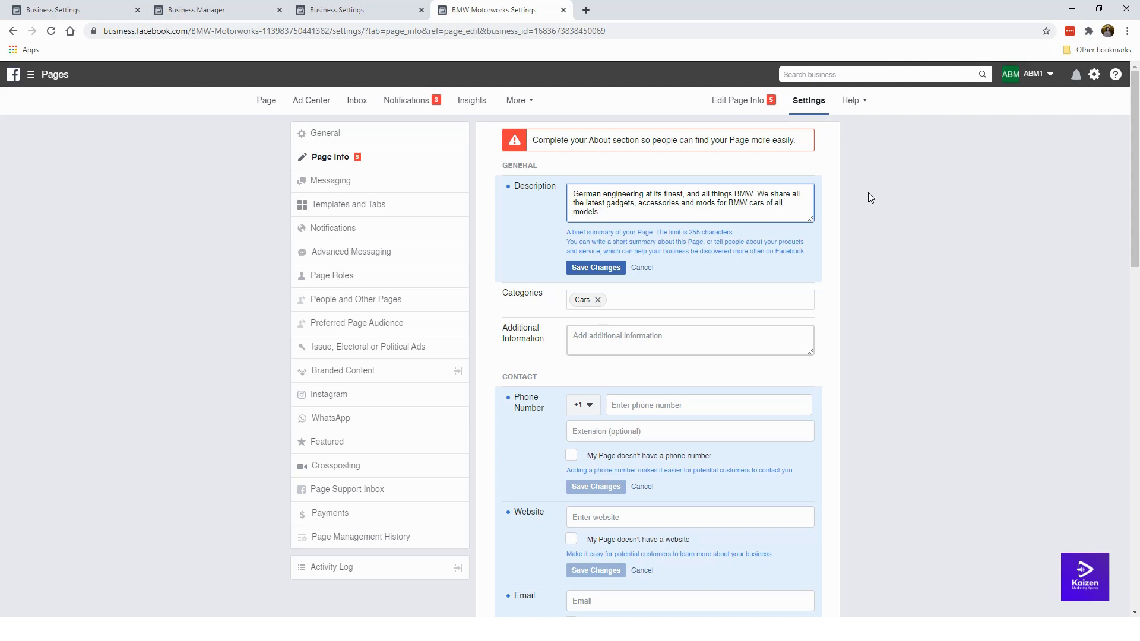
{"action": "left_click", "coordinate": [585, 274]}
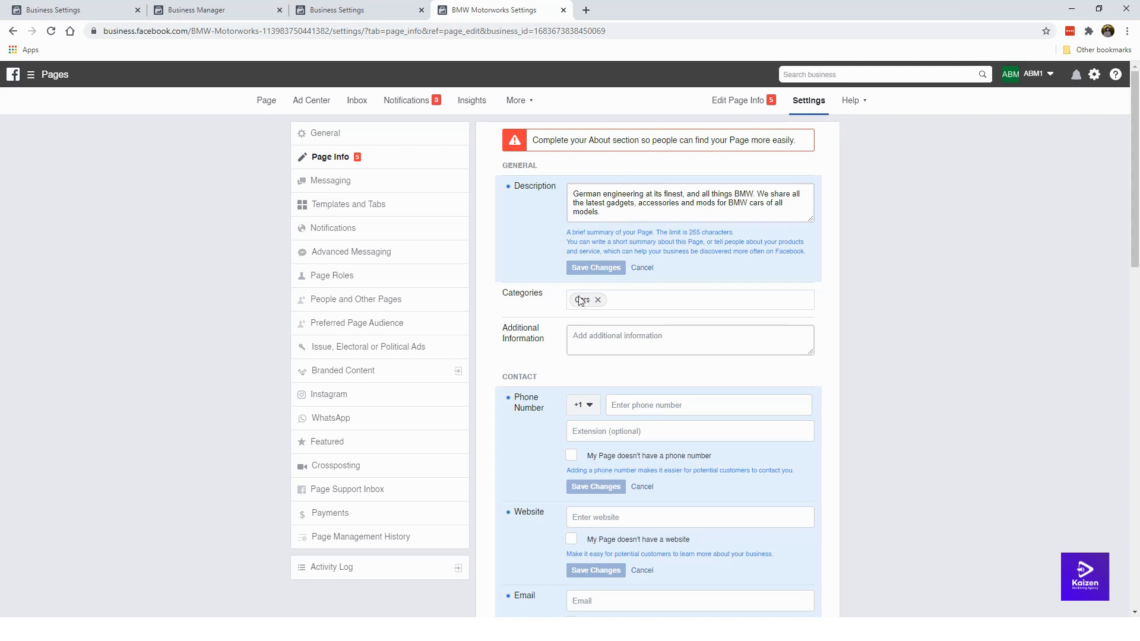
Step: Mark the Page as having no phone number and save
{"action": "scroll", "coordinate": [582, 305], "scroll_direction": "down", "scroll_amount": 2}
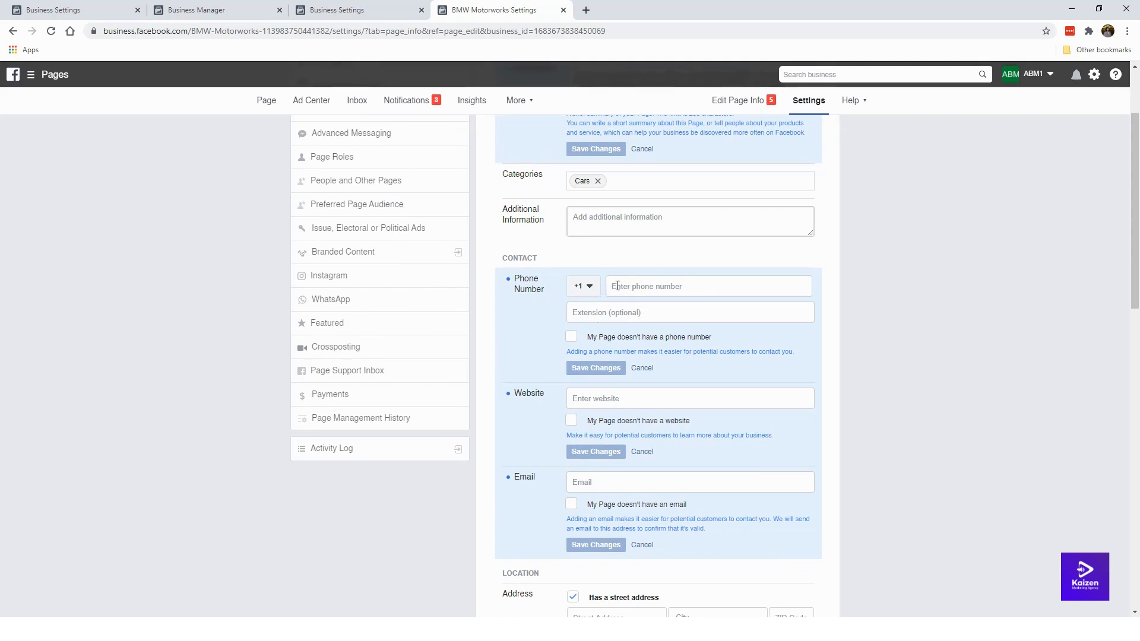
{"action": "left_click", "coordinate": [572, 337]}
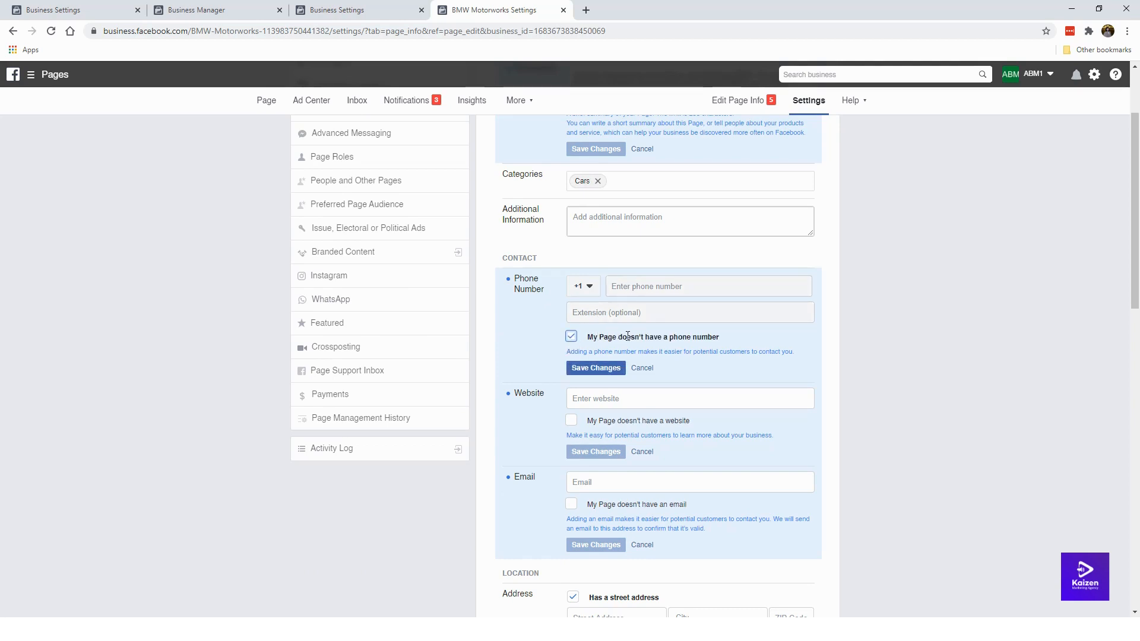
{"action": "left_click", "coordinate": [611, 365]}
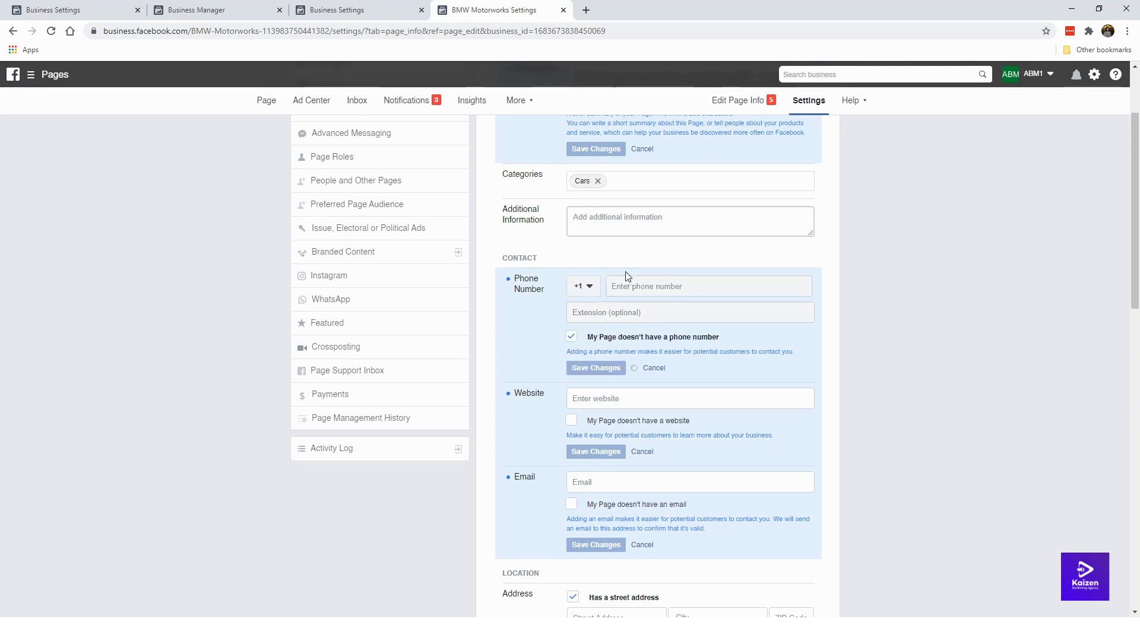
{"action": "scroll", "coordinate": [585, 368], "scroll_direction": "down", "scroll_amount": 1}
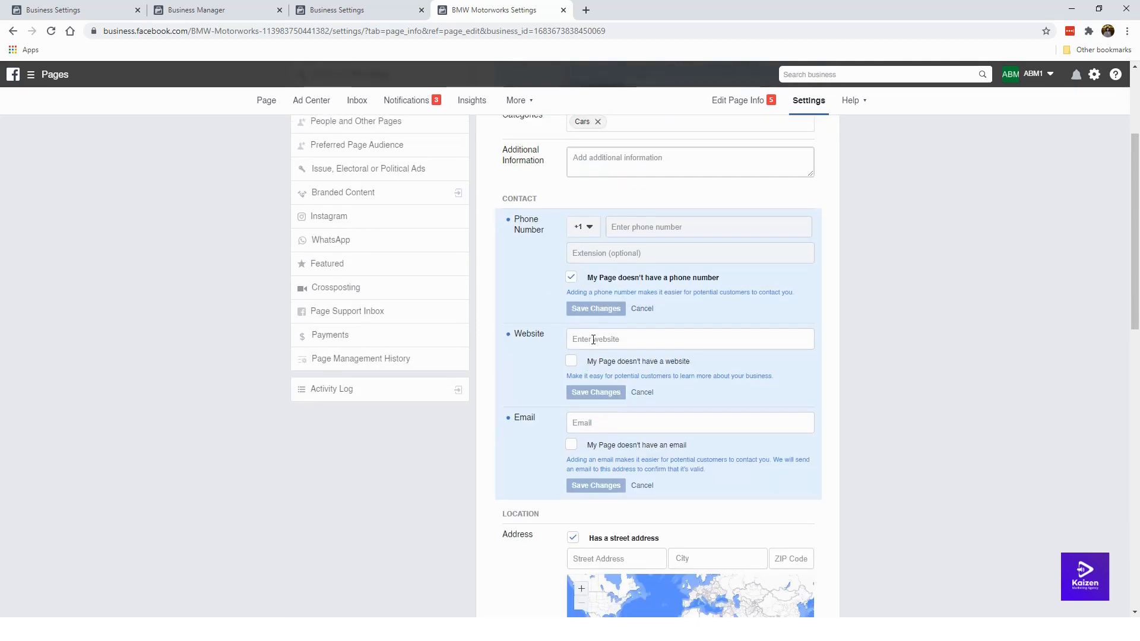
{"action": "left_click", "coordinate": [593, 340]}
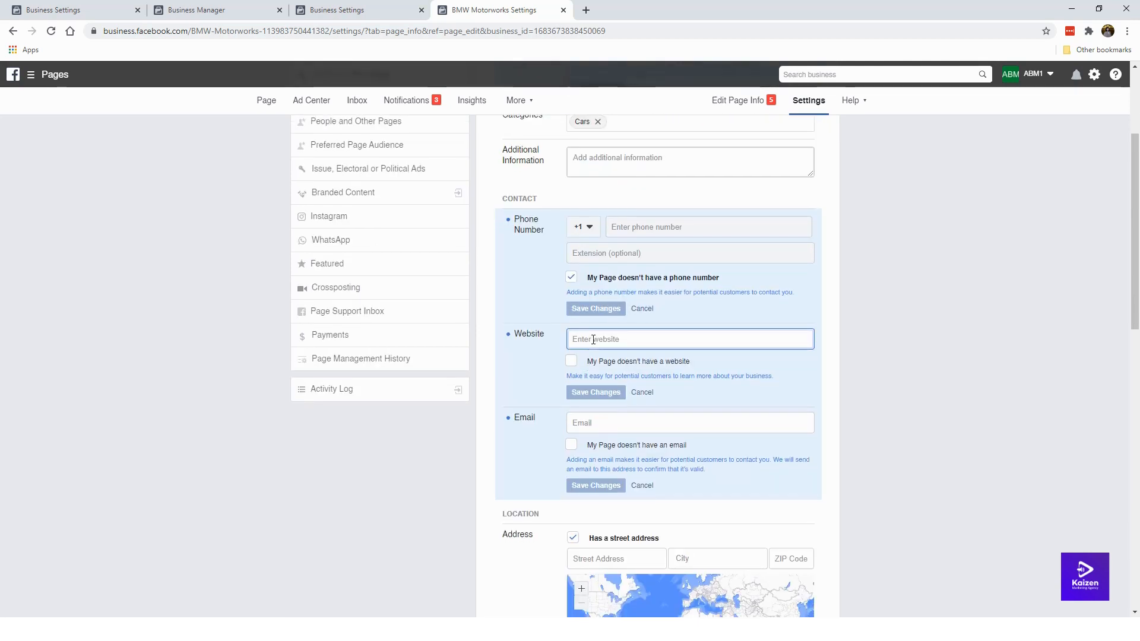
{"action": "type", "text": "https://beem"}
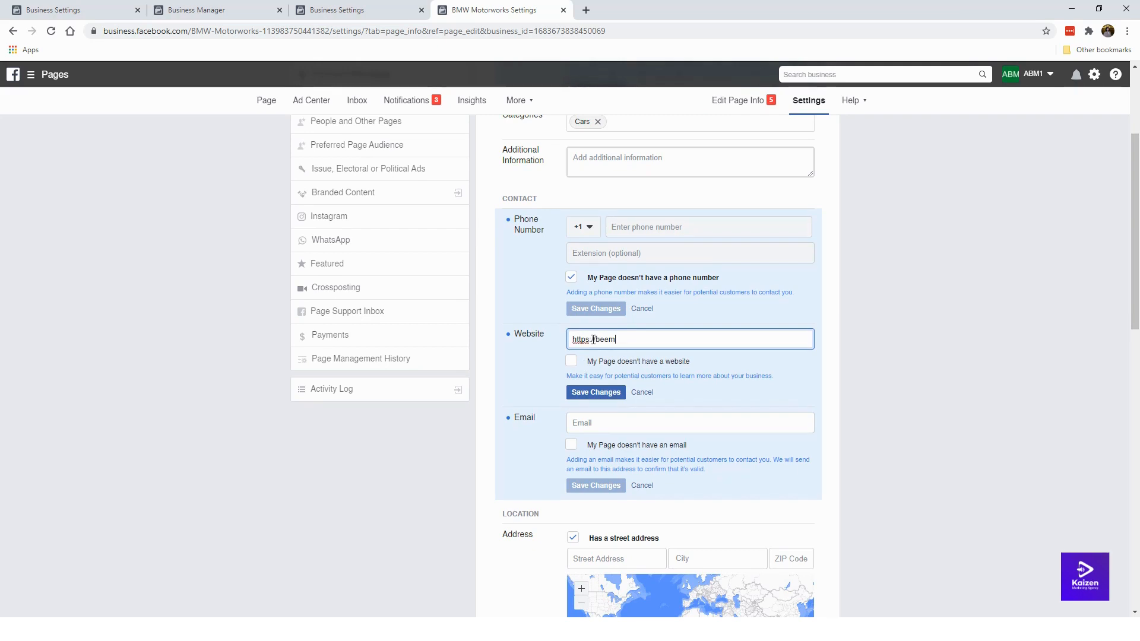
{"action": "key", "text": "BackSpace"}
{"action": "type", "text": "mwmotorworks.com/"}
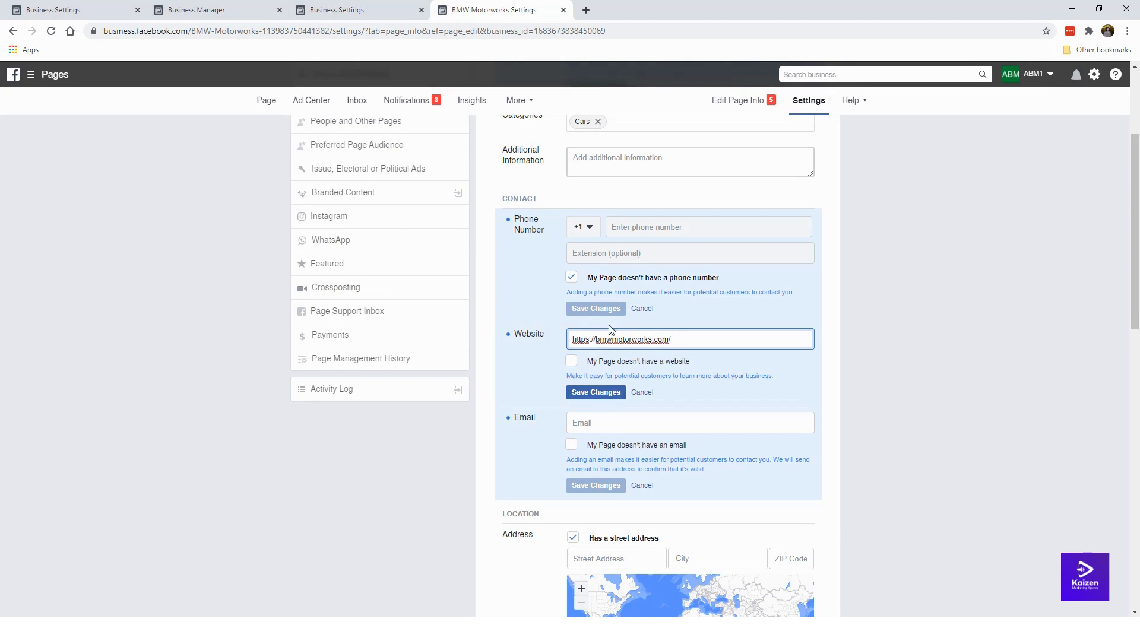
{"action": "left_click", "coordinate": [598, 392]}
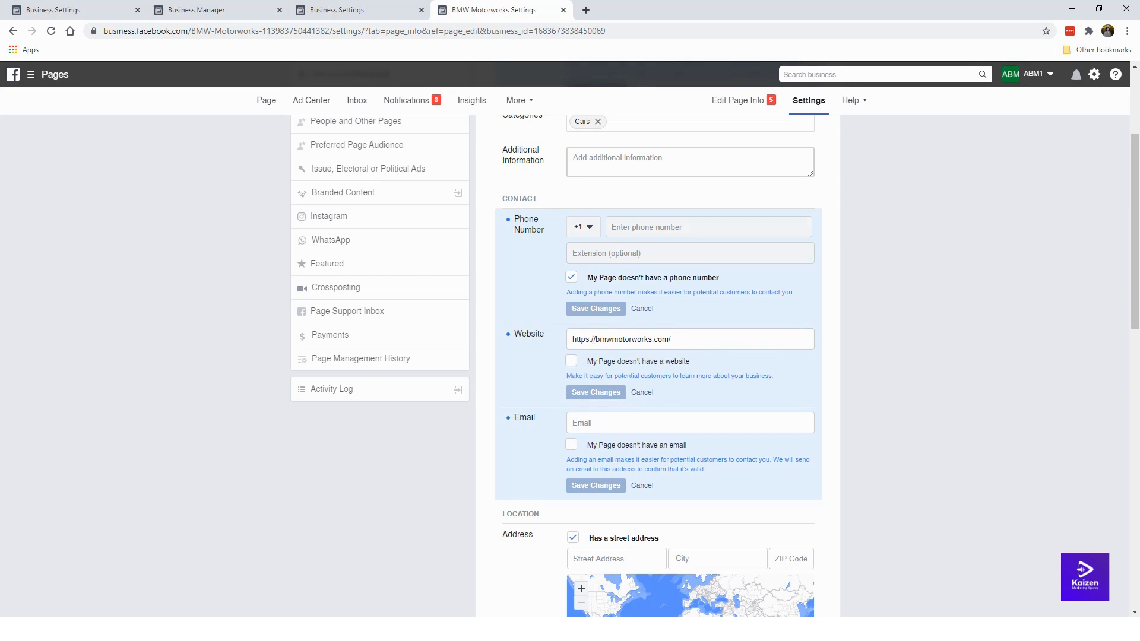
{"action": "left_click", "coordinate": [571, 361]}
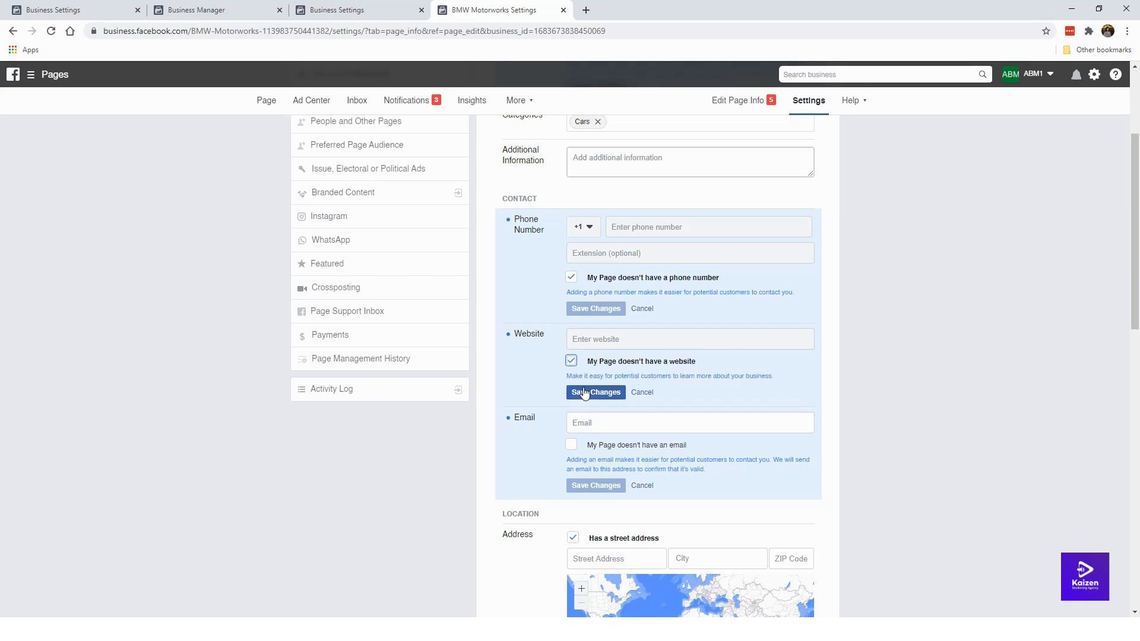
{"action": "left_click", "coordinate": [571, 361]}
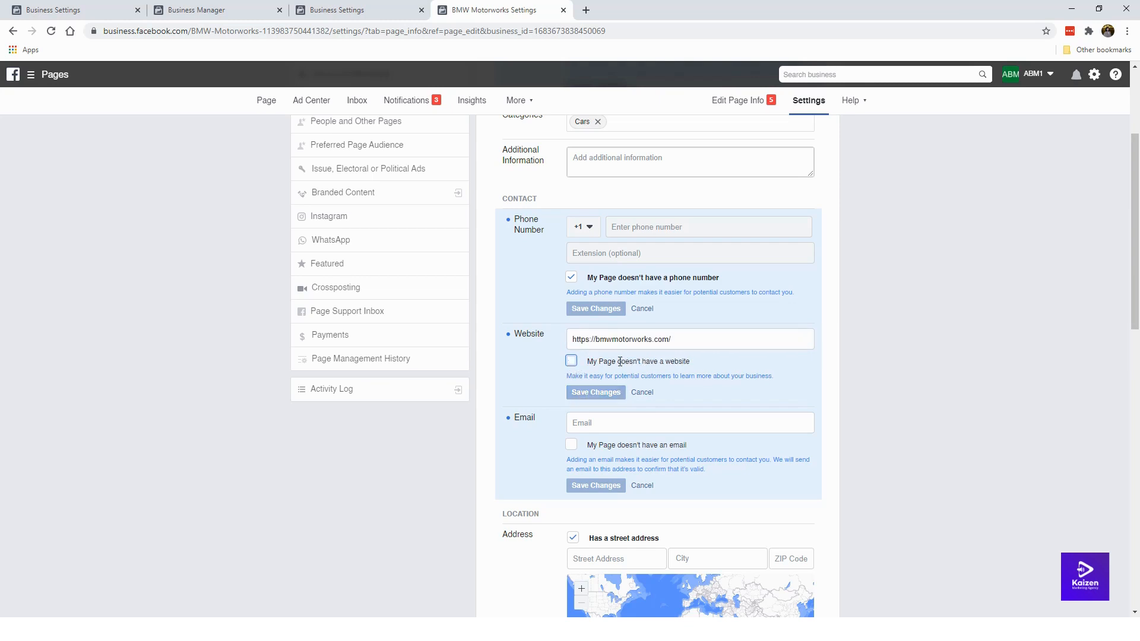
Step: Enter the support e-mail address at the bmwmotorworks.com domain in the Email field and save it
{"action": "scroll", "coordinate": [576, 389], "scroll_direction": "down", "scroll_amount": 2}
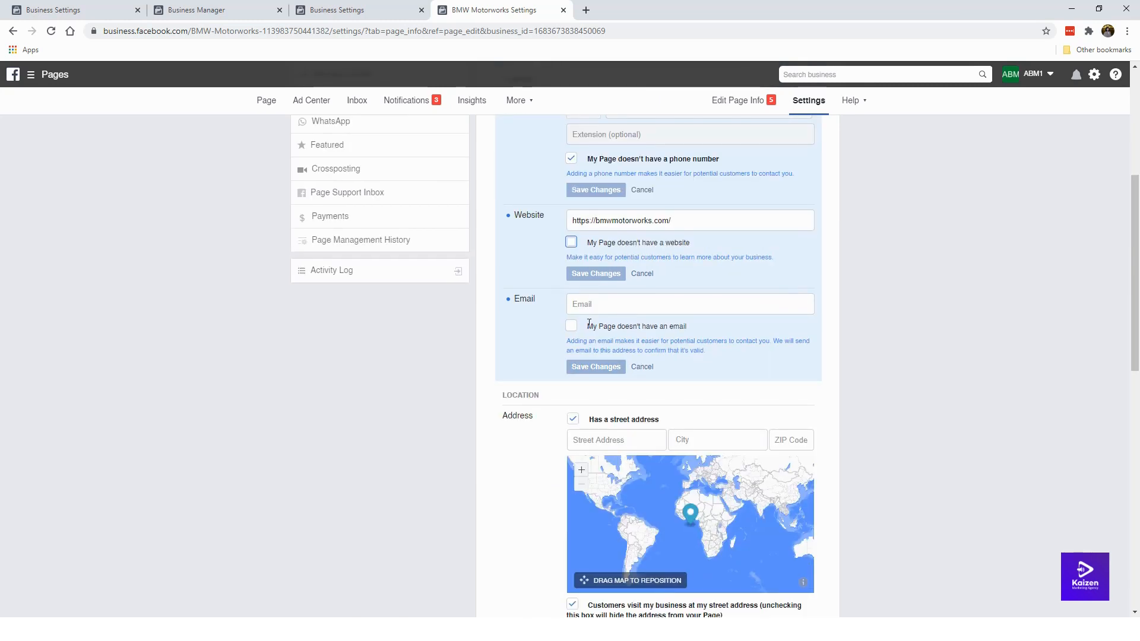
{"action": "left_click", "coordinate": [597, 304]}
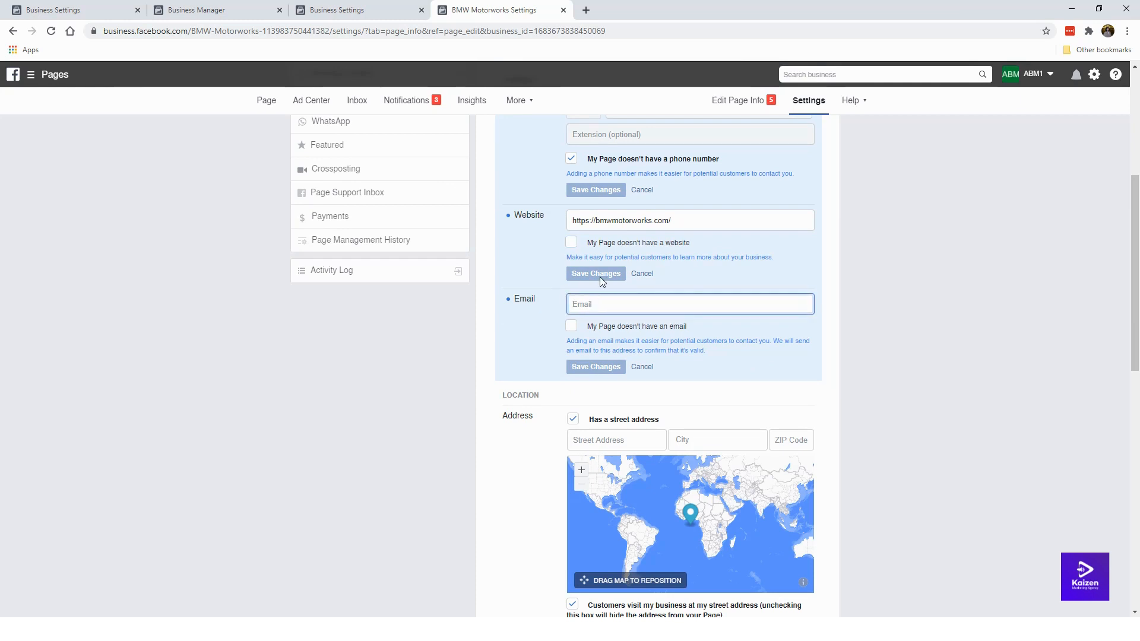
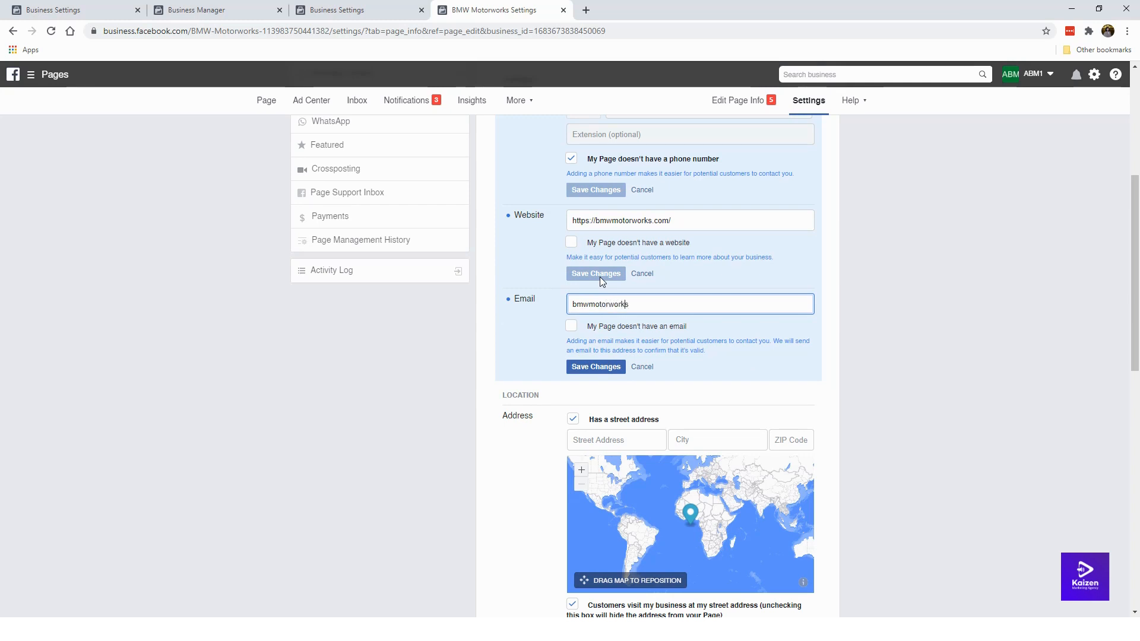
{"action": "key", "text": "Home"}
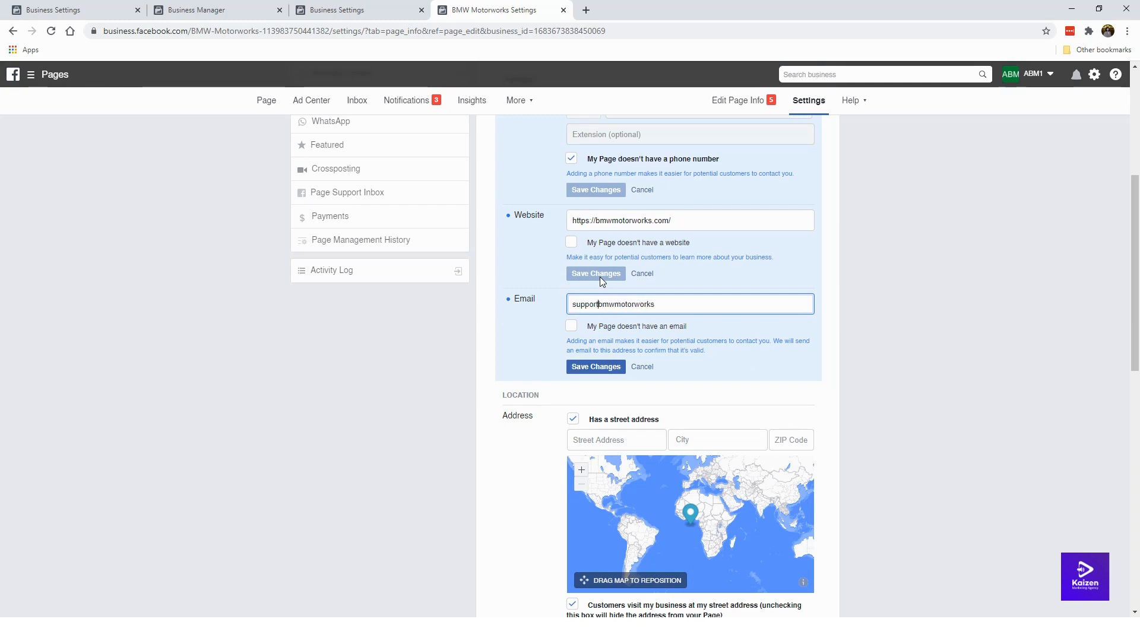
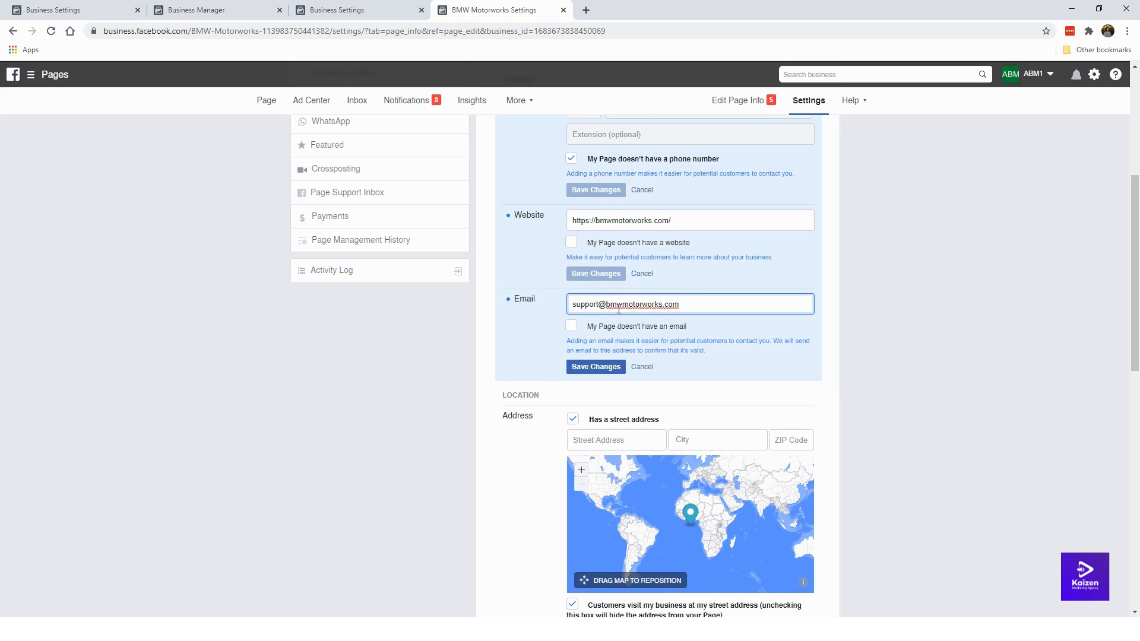
{"action": "left_click", "coordinate": [572, 330]}
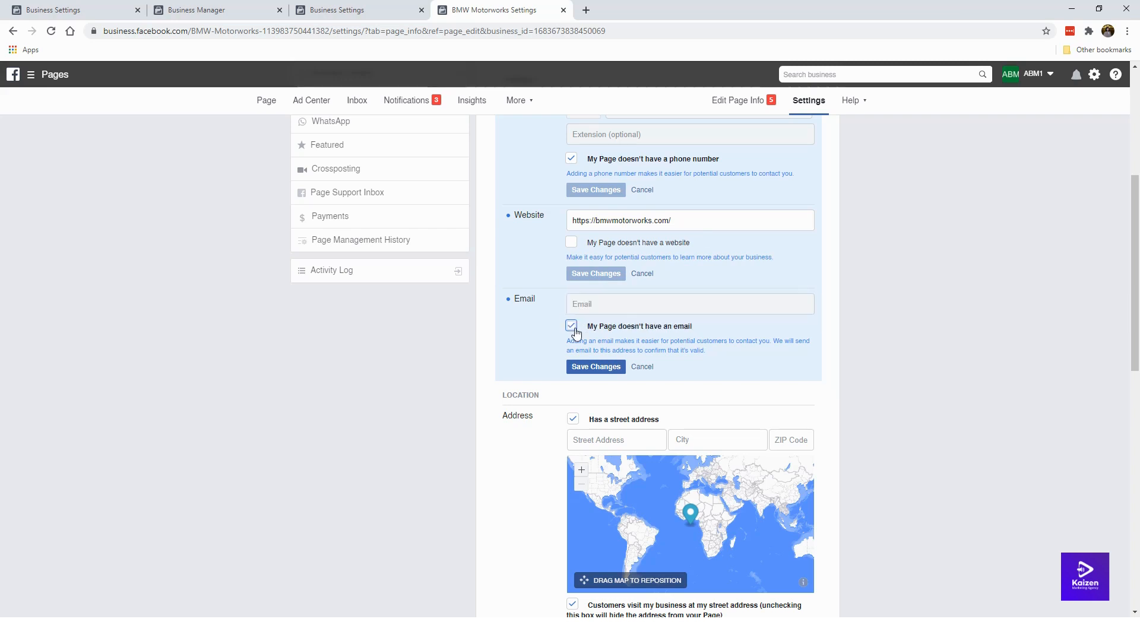
{"action": "left_click", "coordinate": [572, 328]}
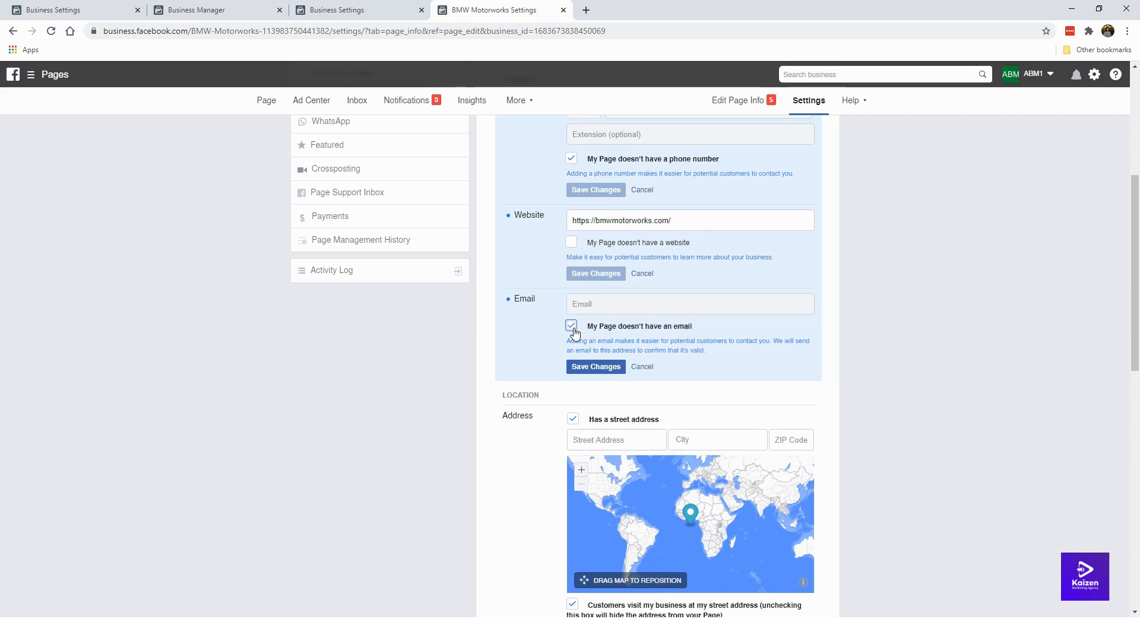
{"action": "left_click", "coordinate": [584, 368]}
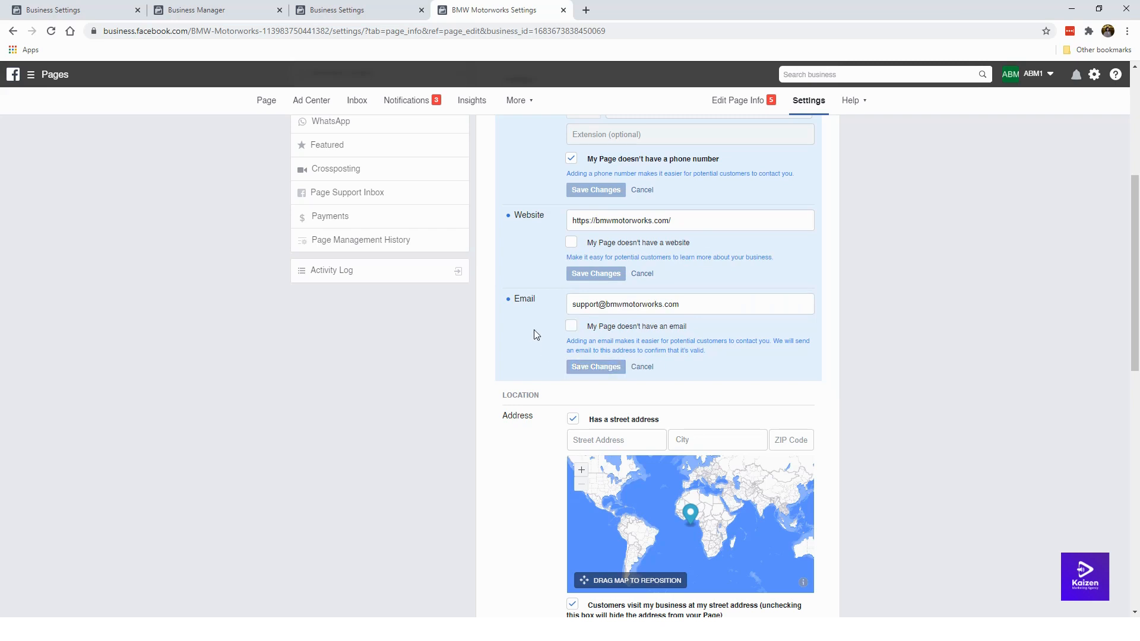
Step: Set the location to have no street address, hide the address, and save
{"action": "scroll", "coordinate": [536, 337], "scroll_direction": "down", "scroll_amount": 3}
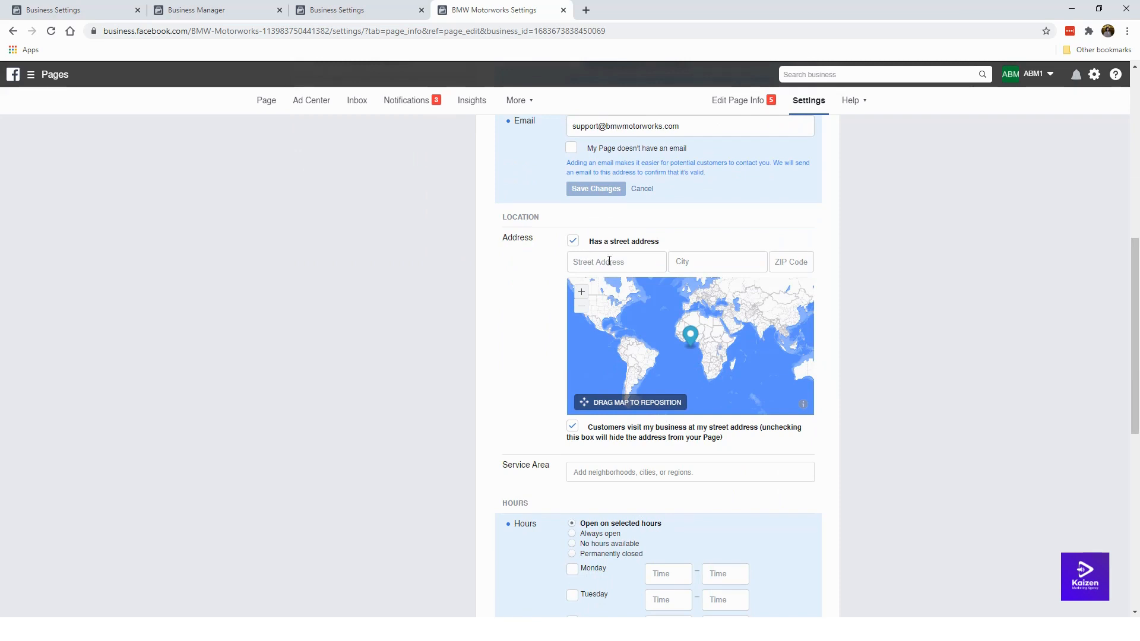
{"action": "left_click", "coordinate": [573, 244]}
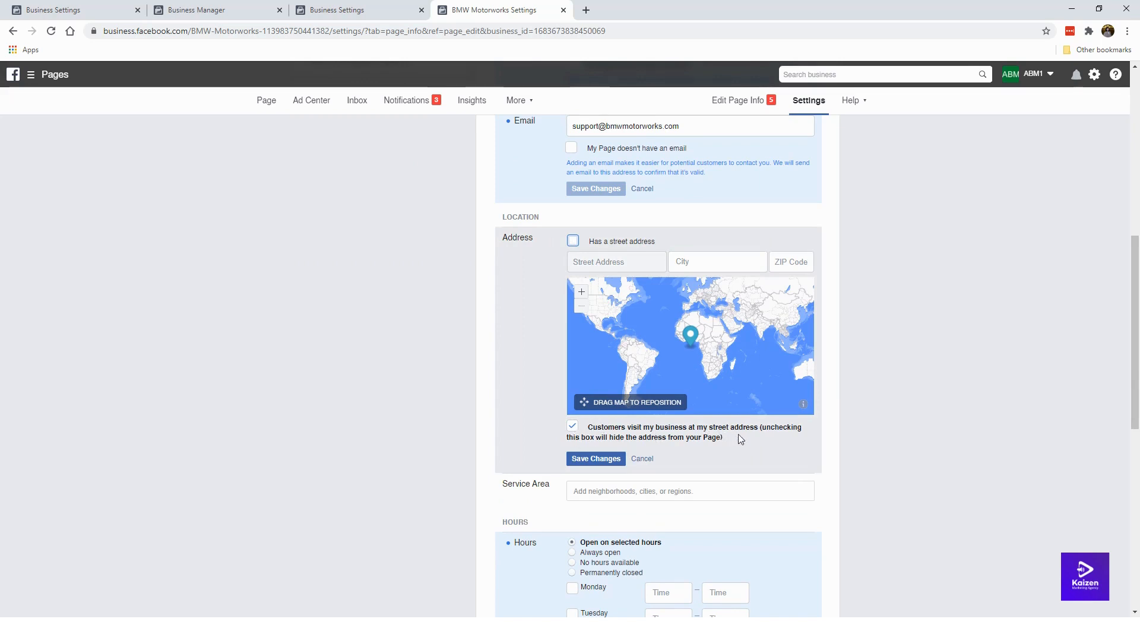
{"action": "left_click", "coordinate": [574, 429]}
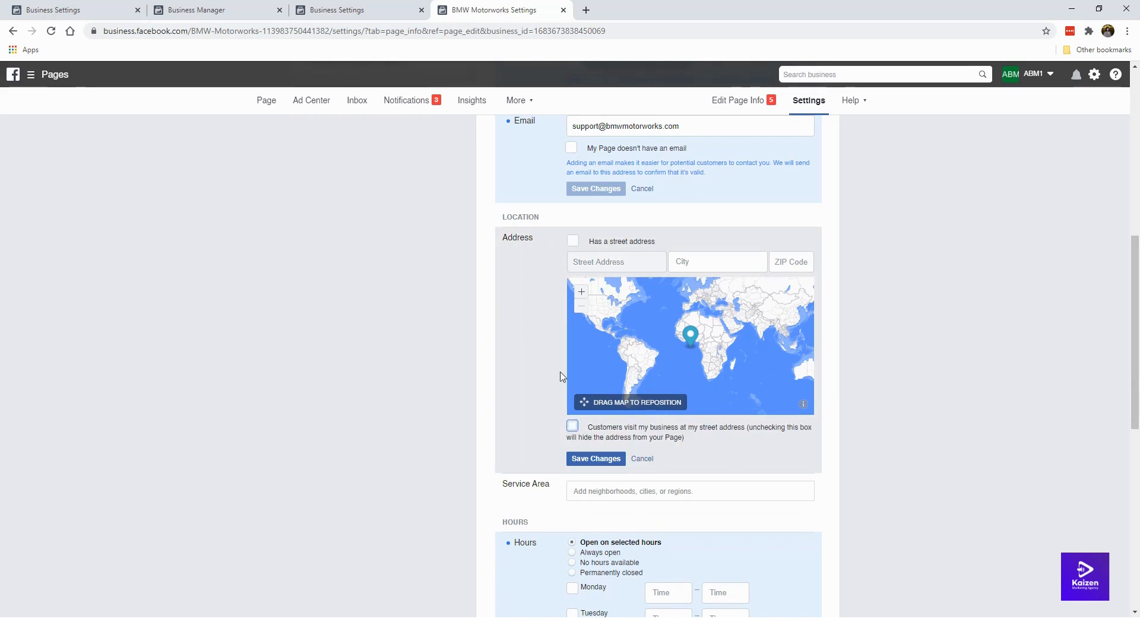
{"action": "left_click", "coordinate": [593, 458]}
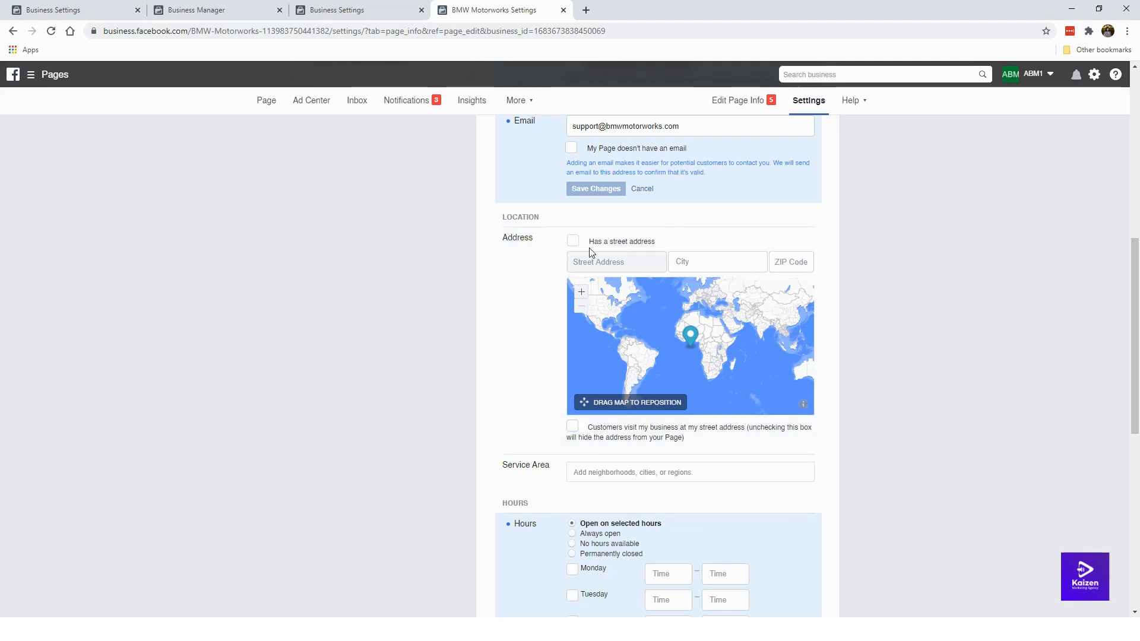
{"action": "scroll", "coordinate": [482, 362], "scroll_direction": "down", "scroll_amount": 1}
{"action": "scroll", "coordinate": [475, 357], "scroll_direction": "down", "scroll_amount": 2}
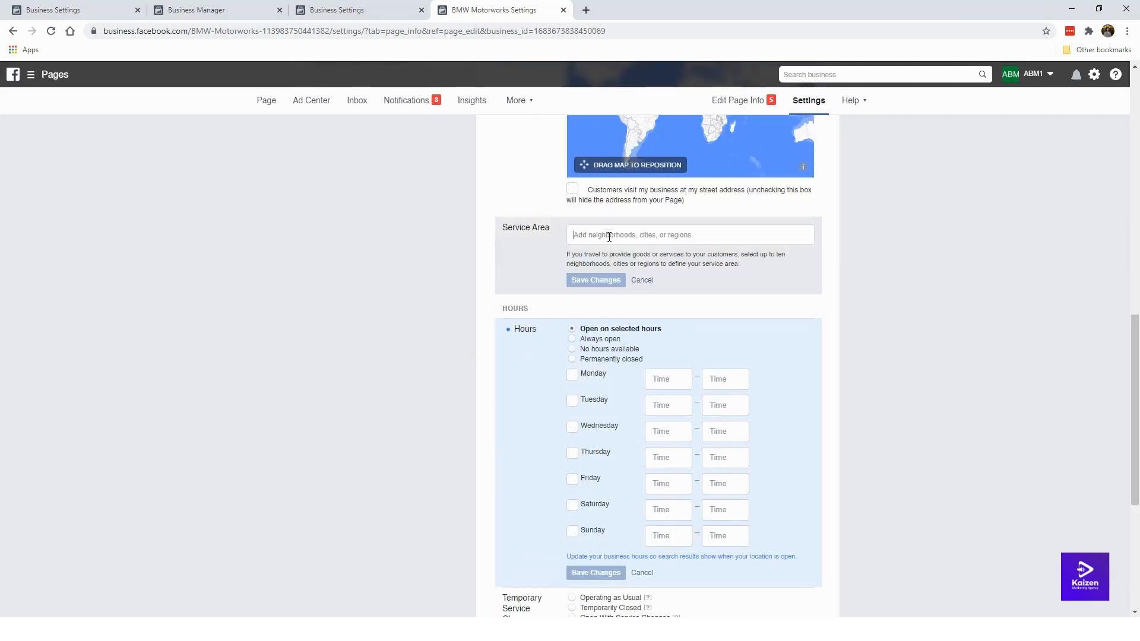
Step: Cancel the empty Service Area edit and set the business hours to Always open
{"action": "left_click", "coordinate": [639, 280]}
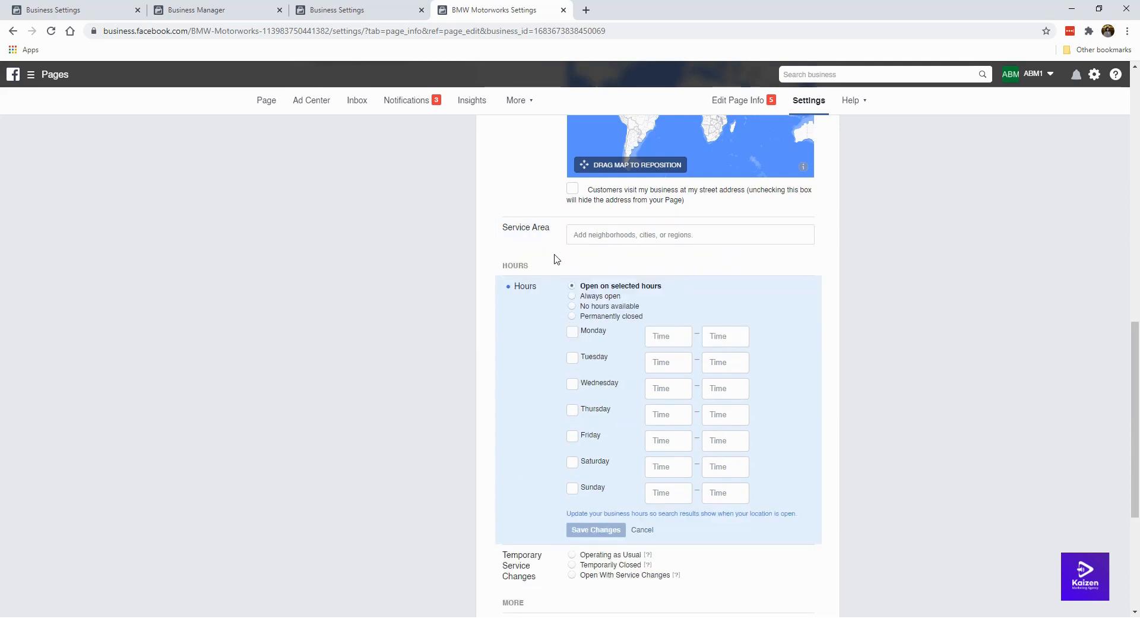
{"action": "scroll", "coordinate": [550, 268], "scroll_direction": "down", "scroll_amount": 1}
{"action": "scroll", "coordinate": [536, 247], "scroll_direction": "down", "scroll_amount": 1}
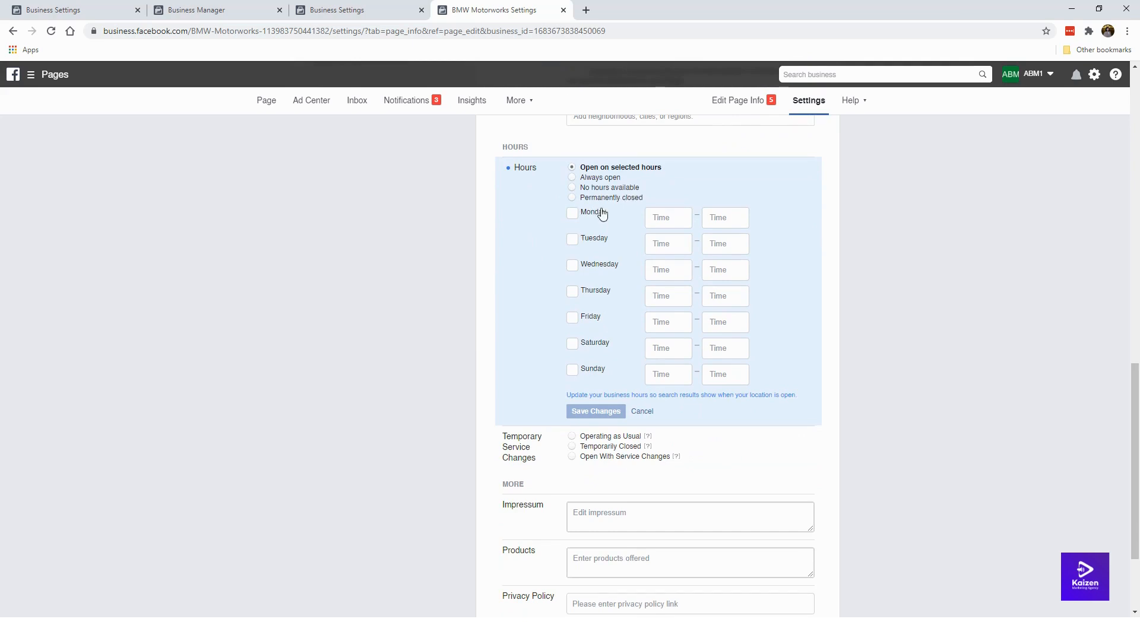
{"action": "left_click", "coordinate": [609, 178]}
{"action": "left_click", "coordinate": [598, 276]}
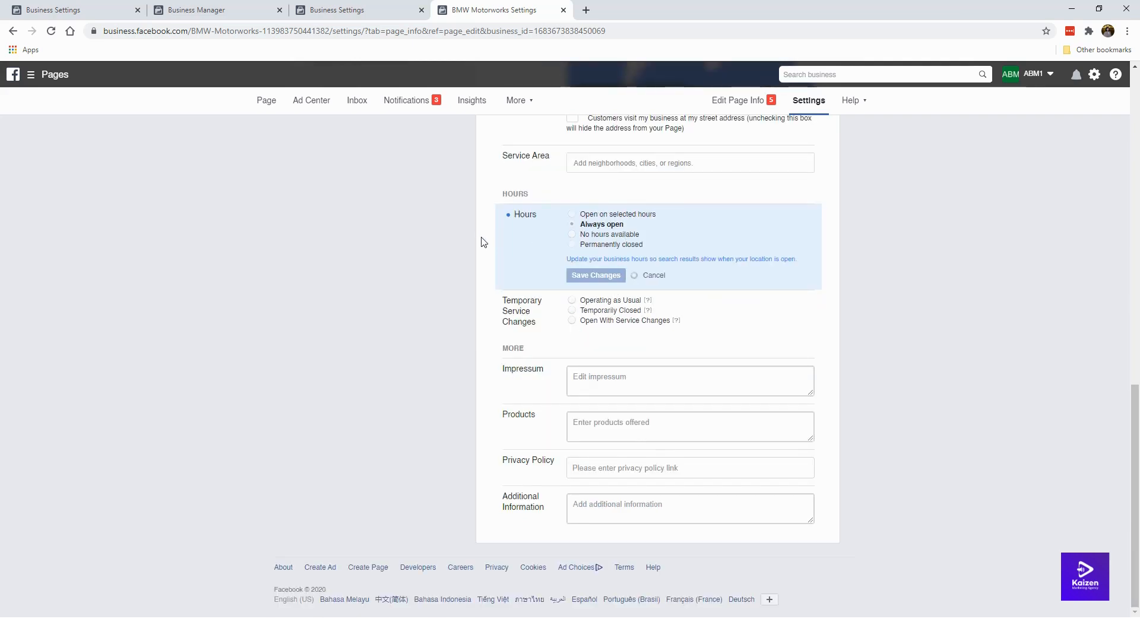
{"action": "left_click", "coordinate": [573, 245]}
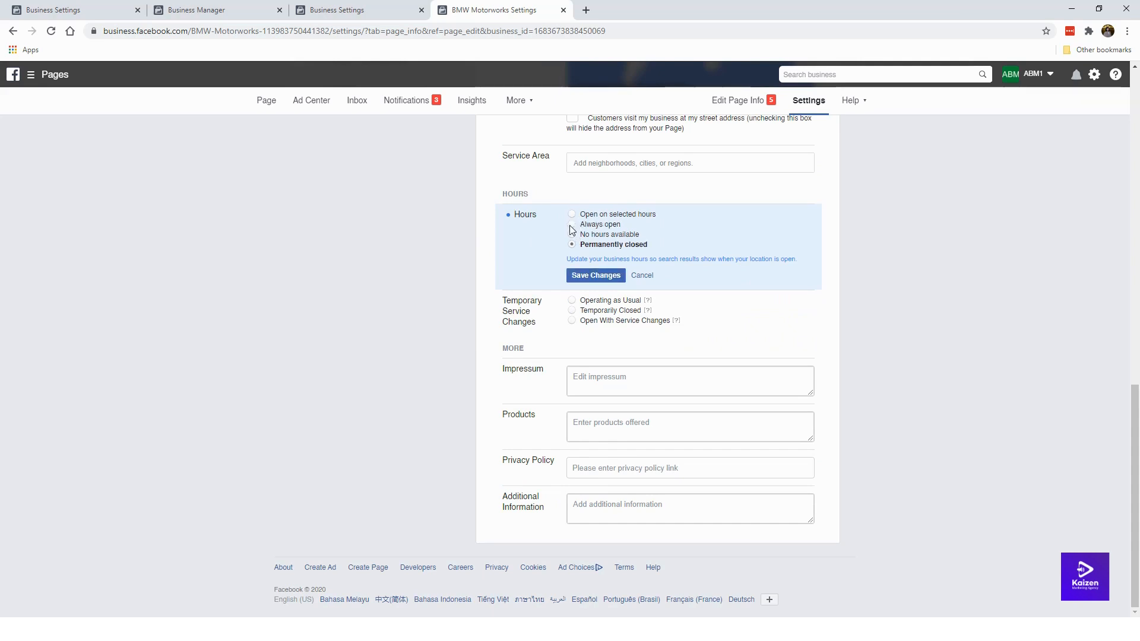
{"action": "left_click", "coordinate": [572, 225]}
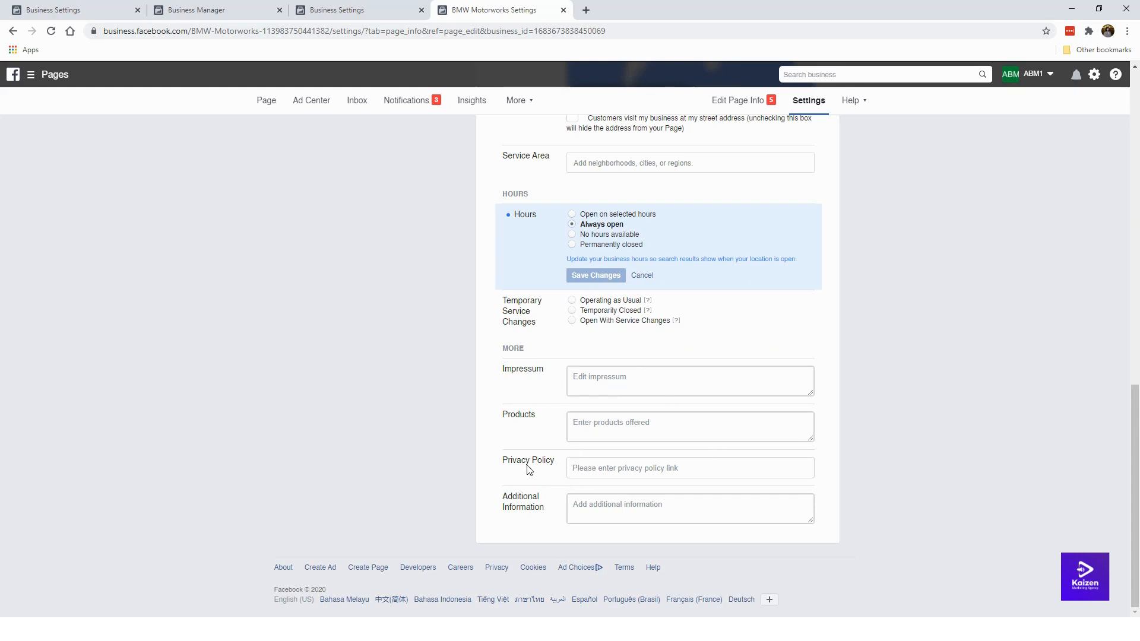
Step: Leave the privacy policy link unchanged and go to the Page's Messaging settings
{"action": "left_click", "coordinate": [605, 468]}
{"action": "left_click", "coordinate": [613, 487]}
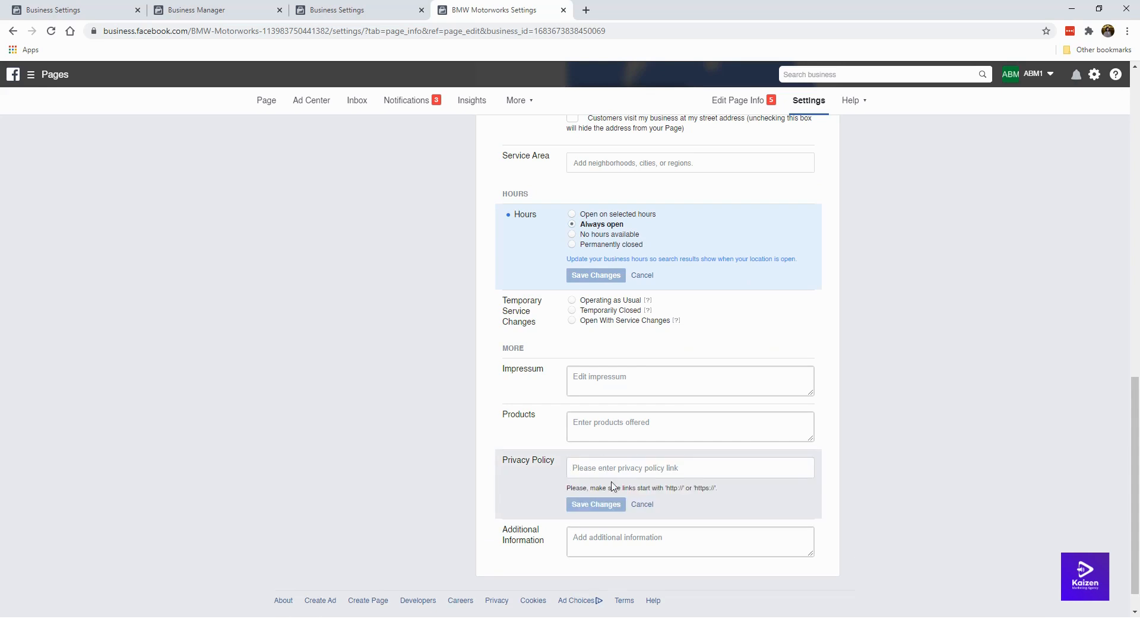
{"action": "left_click", "coordinate": [641, 504]}
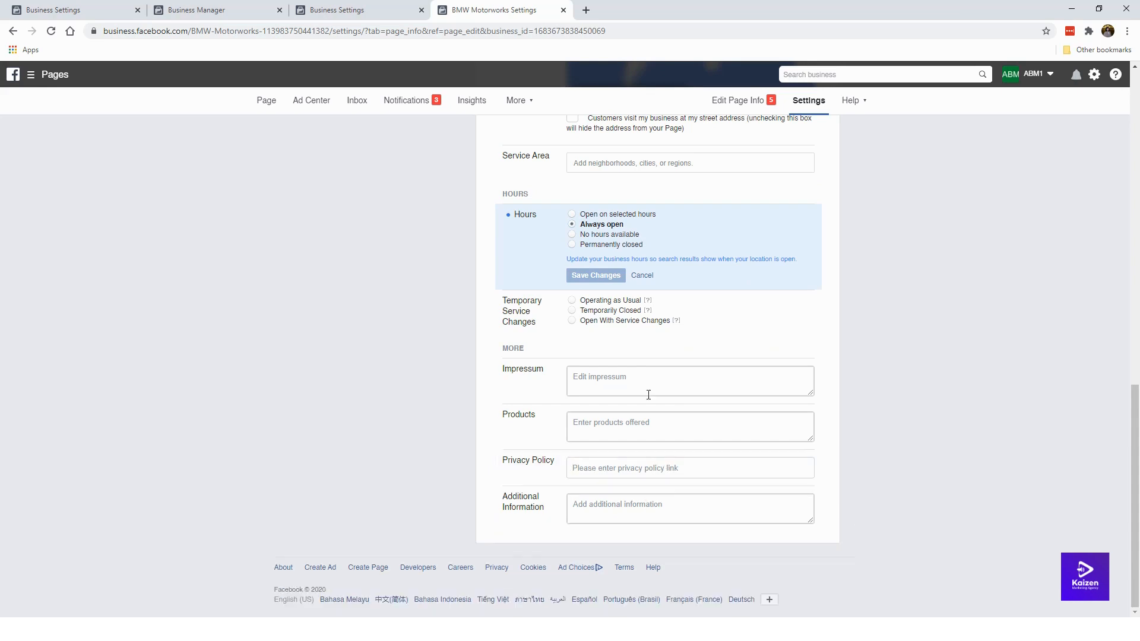
{"action": "scroll", "coordinate": [638, 393], "scroll_direction": "up", "scroll_amount": 15}
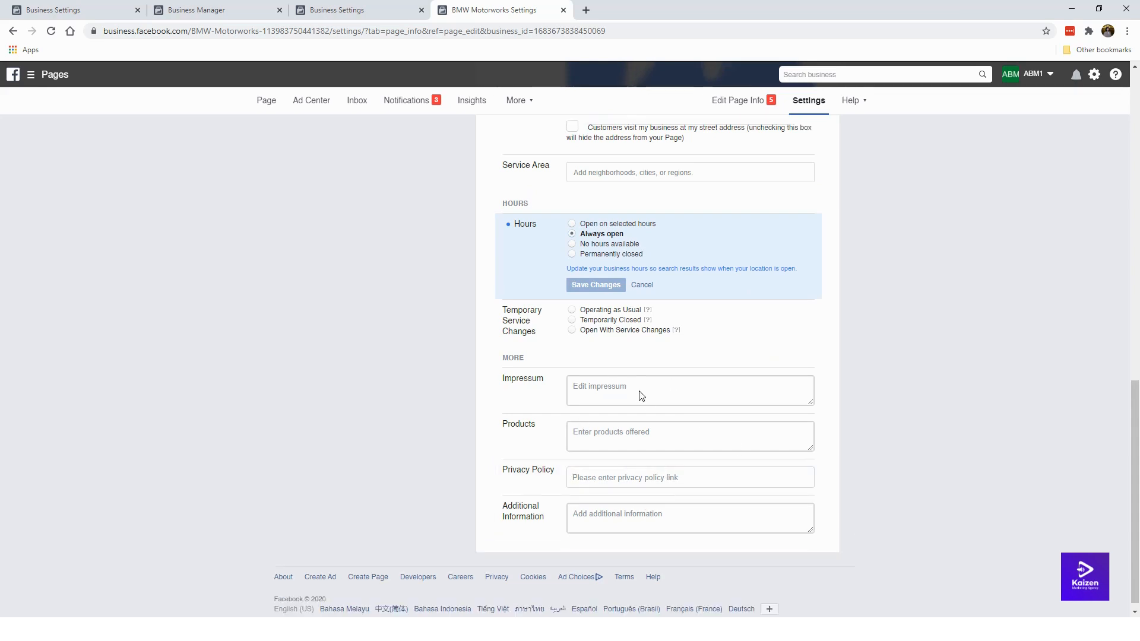
{"action": "left_click", "coordinate": [351, 182]}
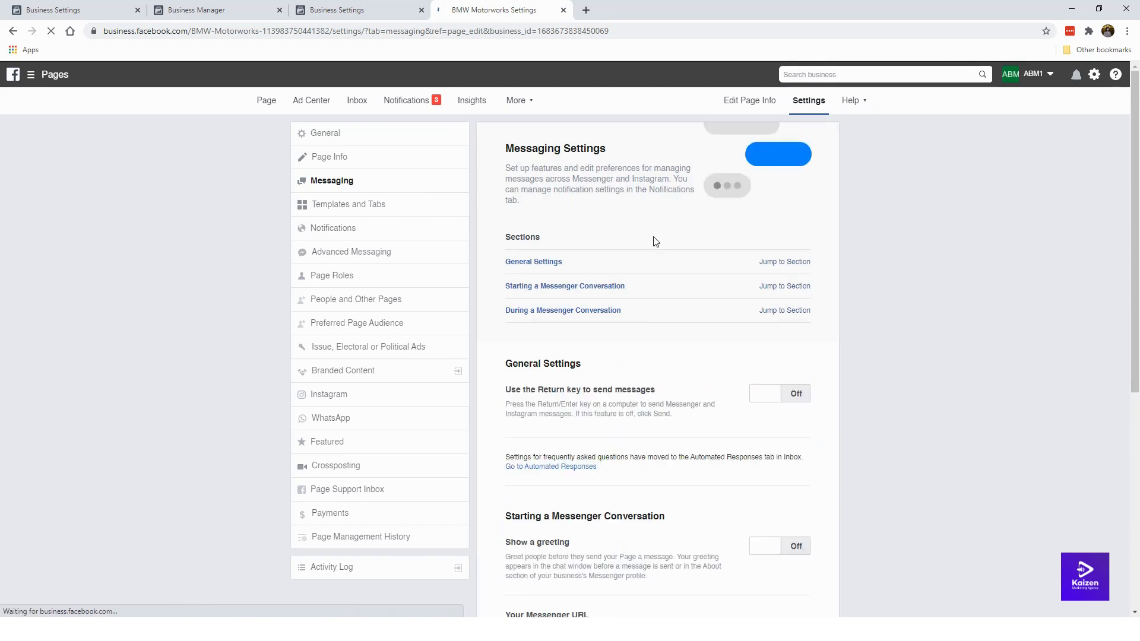
{"action": "scroll", "coordinate": [656, 343], "scroll_direction": "down", "scroll_amount": 5}
{"action": "scroll", "coordinate": [657, 344], "scroll_direction": "down", "scroll_amount": 3}
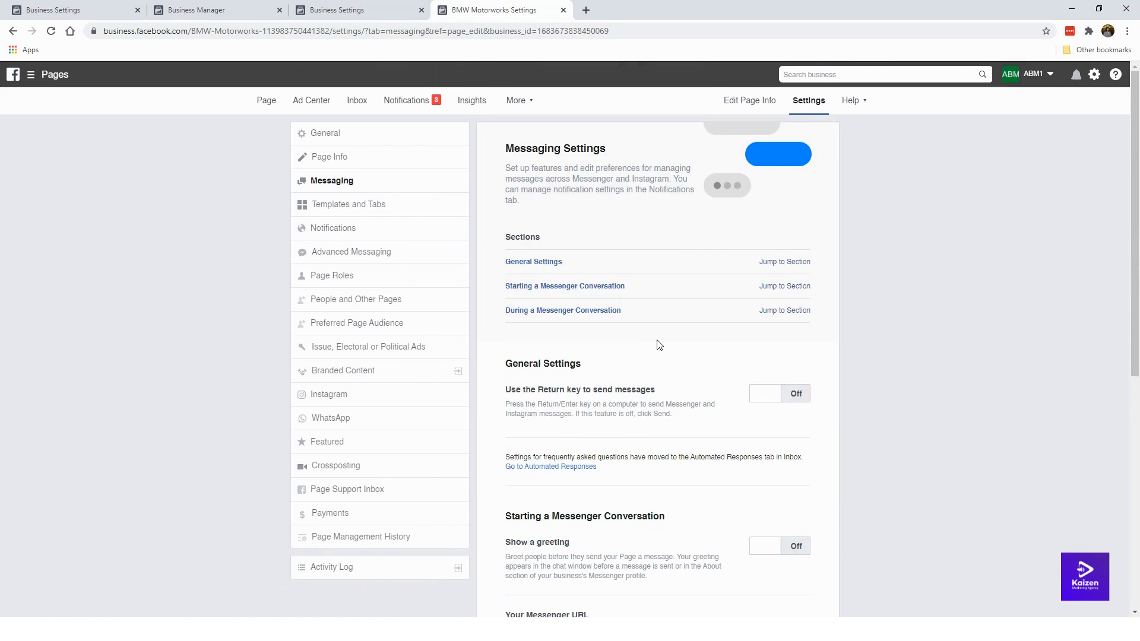
{"action": "scroll", "coordinate": [657, 344], "scroll_direction": "down", "scroll_amount": 7}
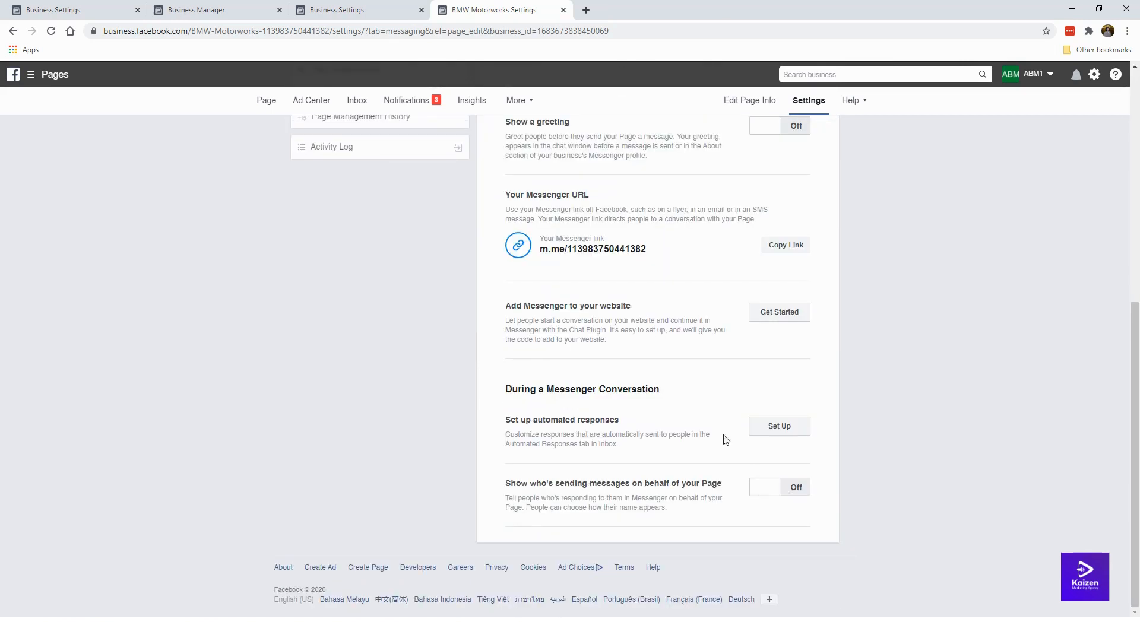
{"action": "scroll", "coordinate": [638, 390], "scroll_direction": "up", "scroll_amount": 7}
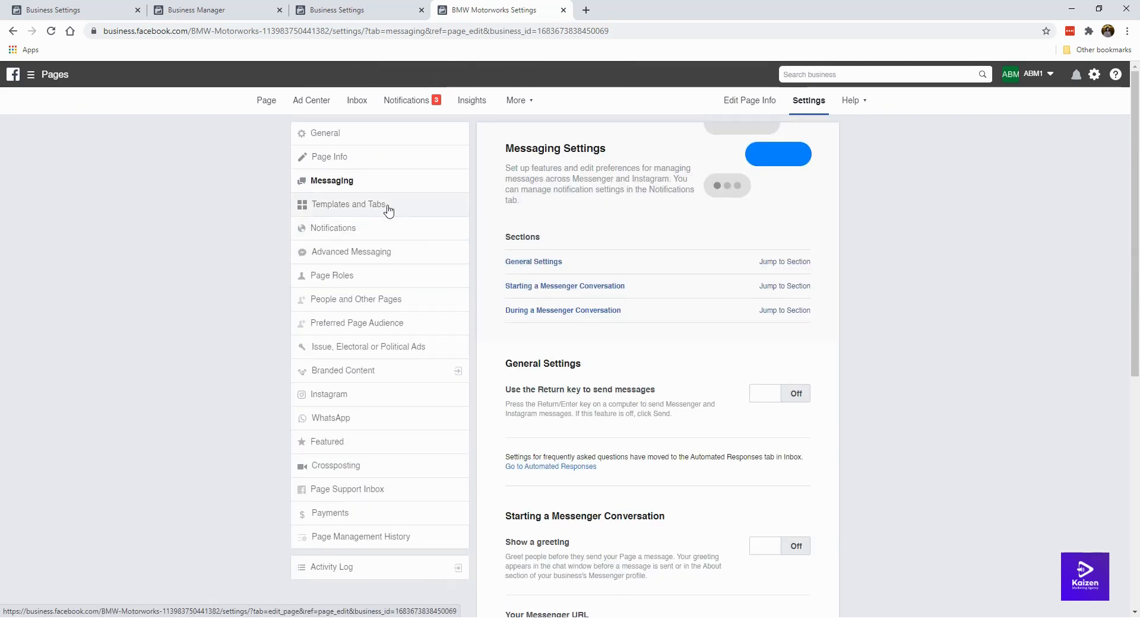
{"action": "scroll", "coordinate": [618, 310], "scroll_direction": "down", "scroll_amount": 7}
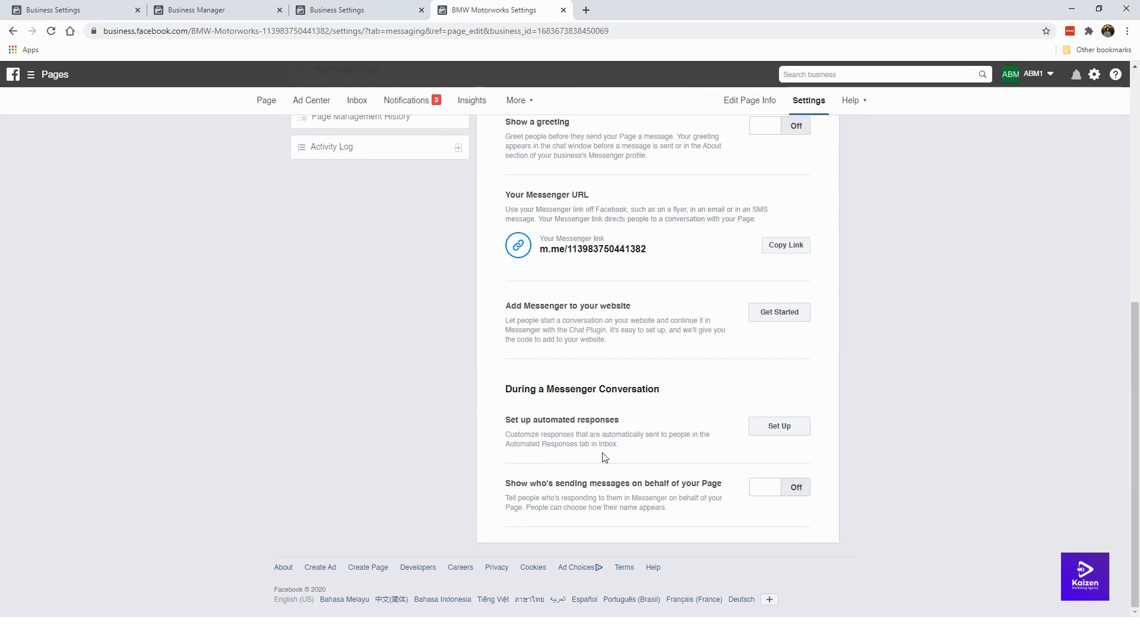
{"action": "scroll", "coordinate": [601, 454], "scroll_direction": "up", "scroll_amount": 7}
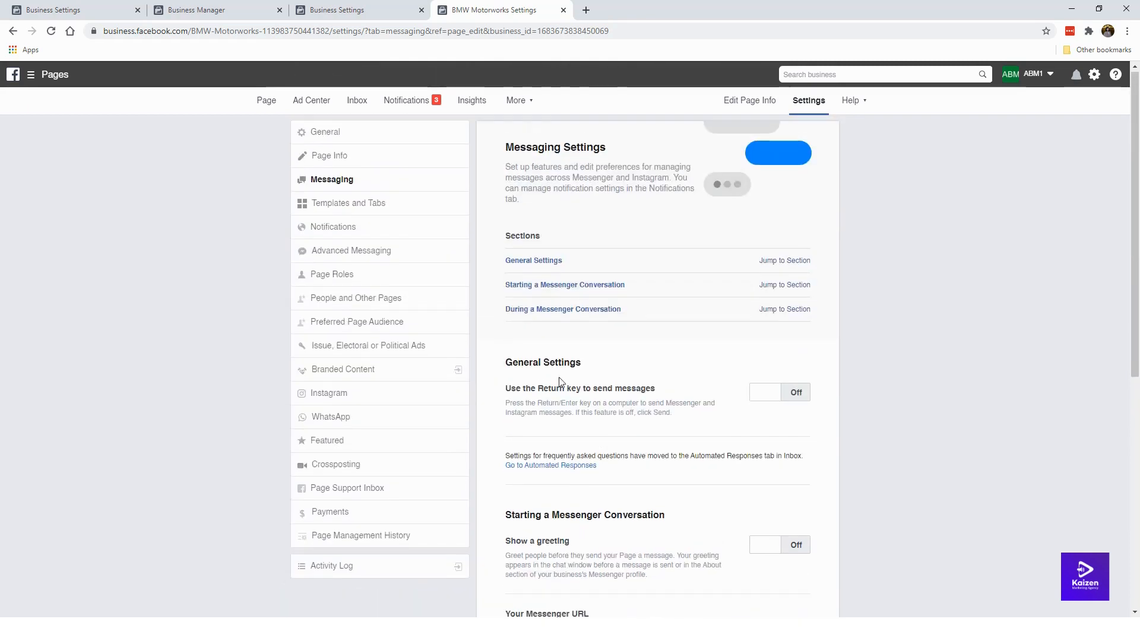
Step: In Templates and Tabs, switch the Use default tabs toggle off
{"action": "left_click", "coordinate": [400, 213]}
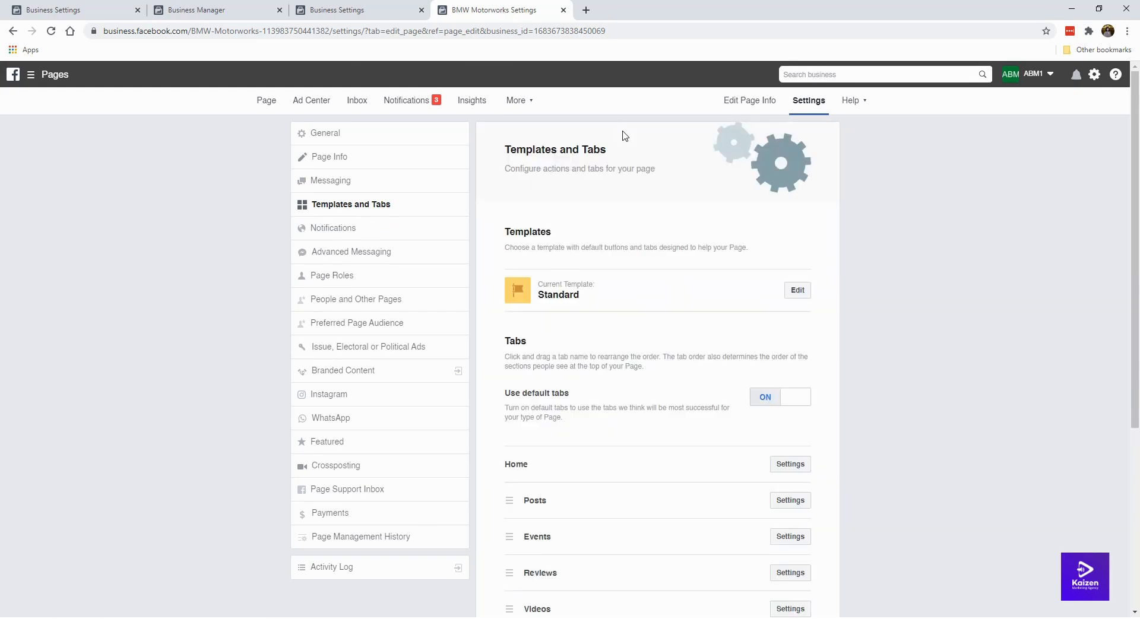
{"action": "scroll", "coordinate": [685, 356], "scroll_direction": "down", "scroll_amount": 1}
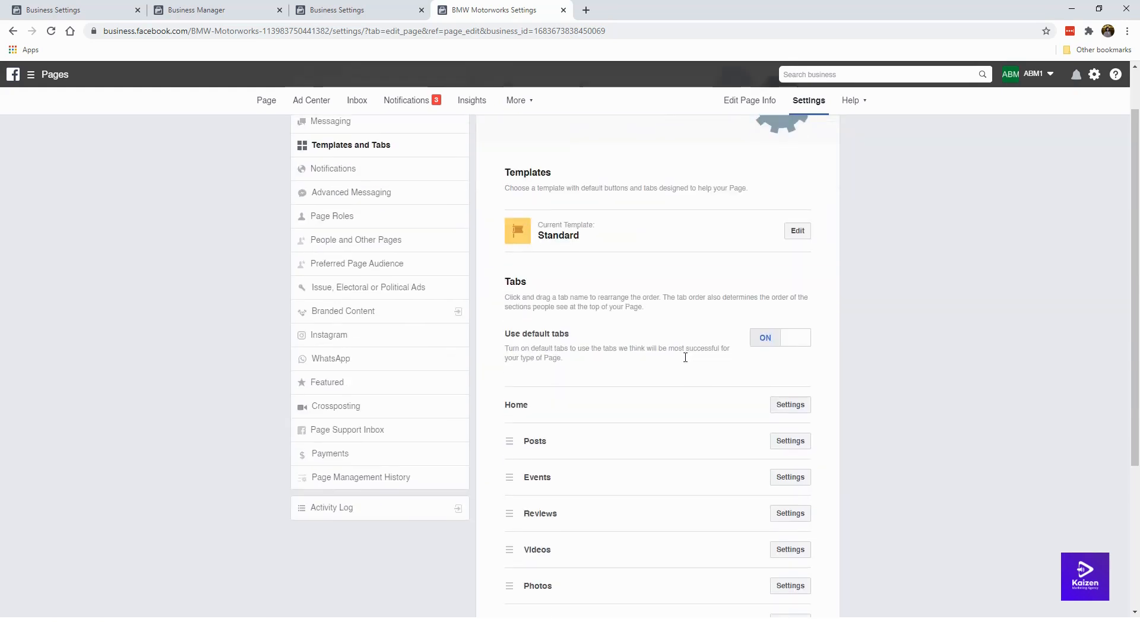
{"action": "scroll", "coordinate": [680, 351], "scroll_direction": "up", "scroll_amount": 1}
{"action": "scroll", "coordinate": [637, 302], "scroll_direction": "down", "scroll_amount": 2}
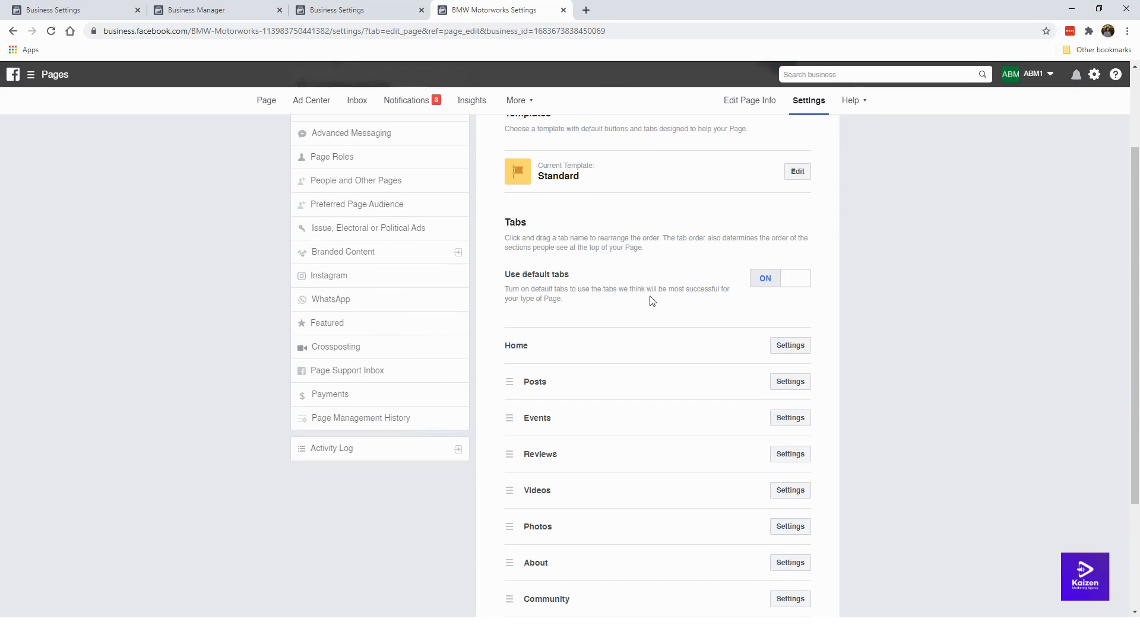
{"action": "scroll", "coordinate": [652, 301], "scroll_direction": "down", "scroll_amount": 2}
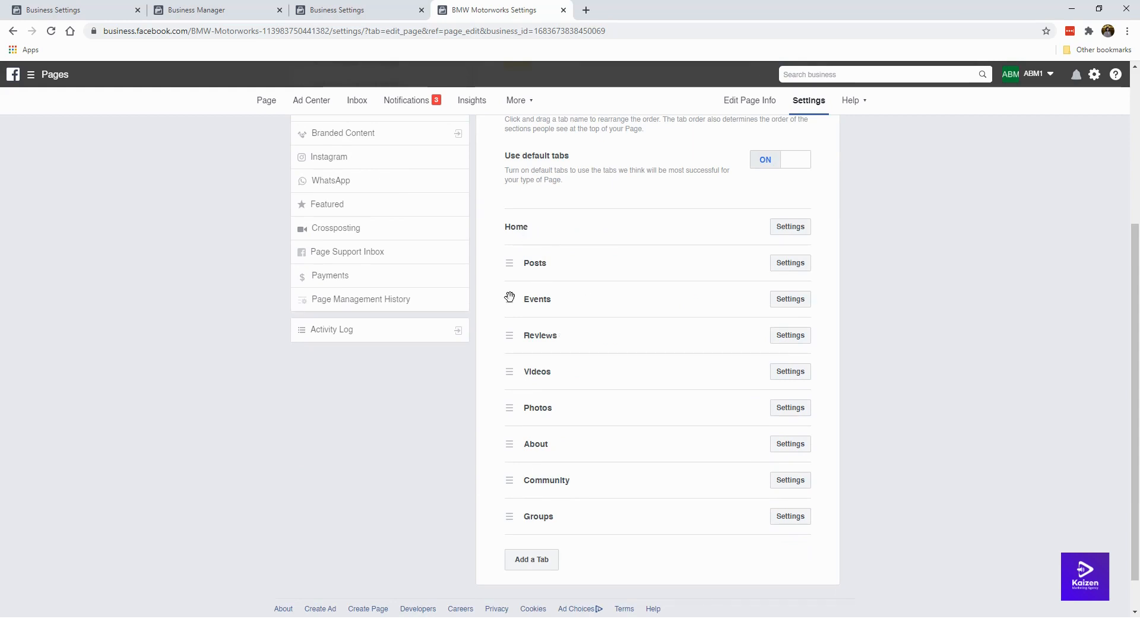
{"action": "scroll", "coordinate": [588, 394], "scroll_direction": "up", "scroll_amount": 2}
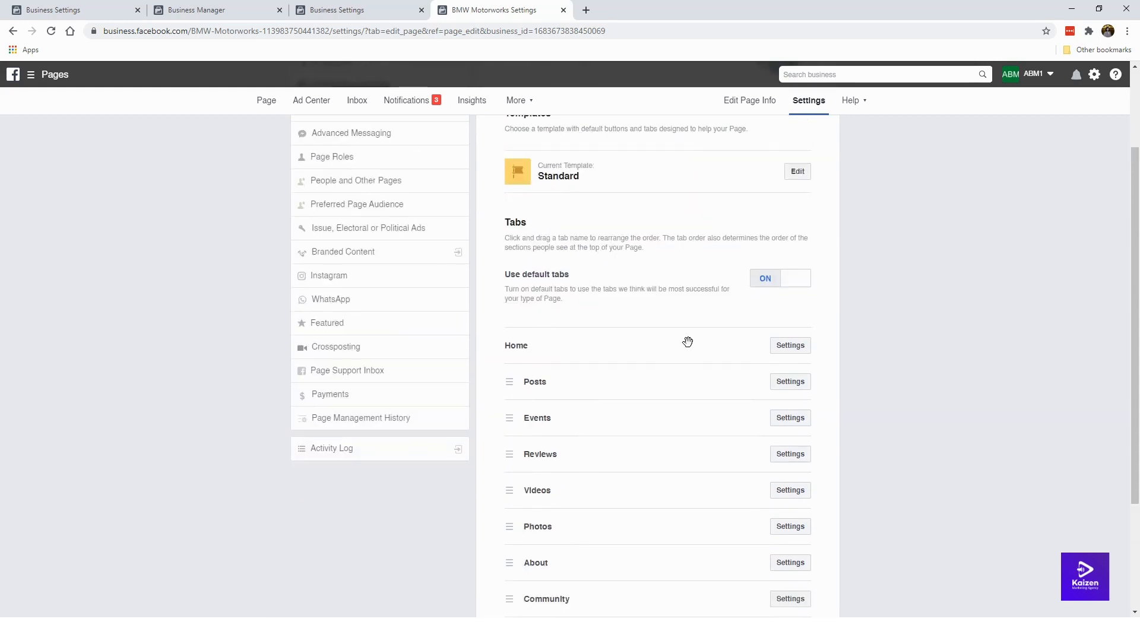
{"action": "left_click", "coordinate": [769, 281]}
{"action": "scroll", "coordinate": [611, 306], "scroll_direction": "down", "scroll_amount": 2}
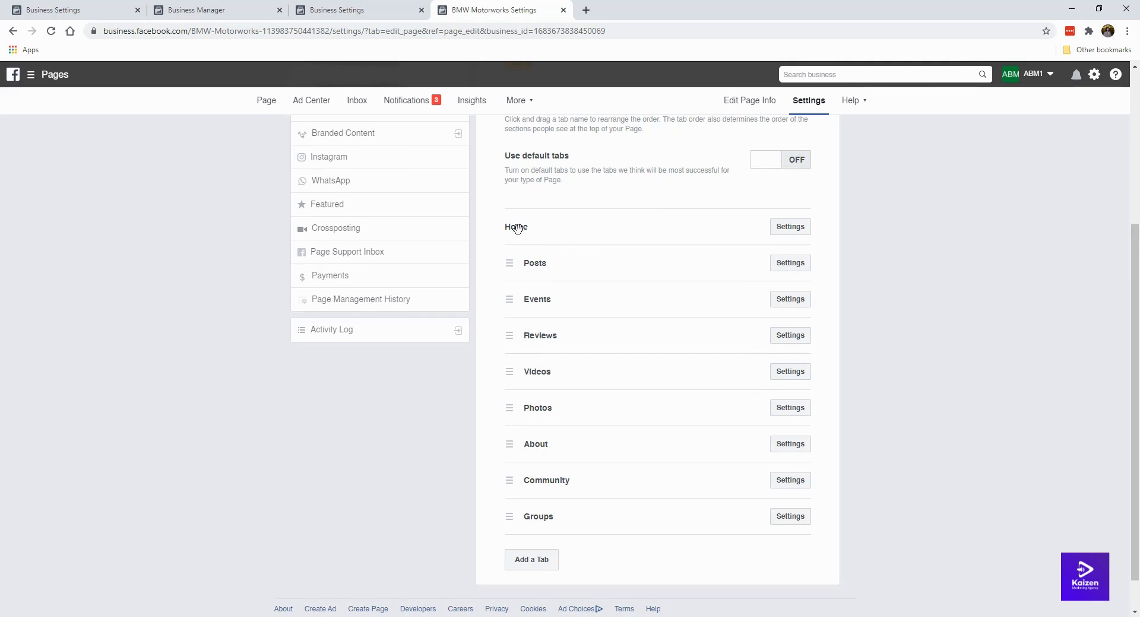
Step: Hide the Events tab from the Page's tab list and save
{"action": "left_click", "coordinate": [790, 264]}
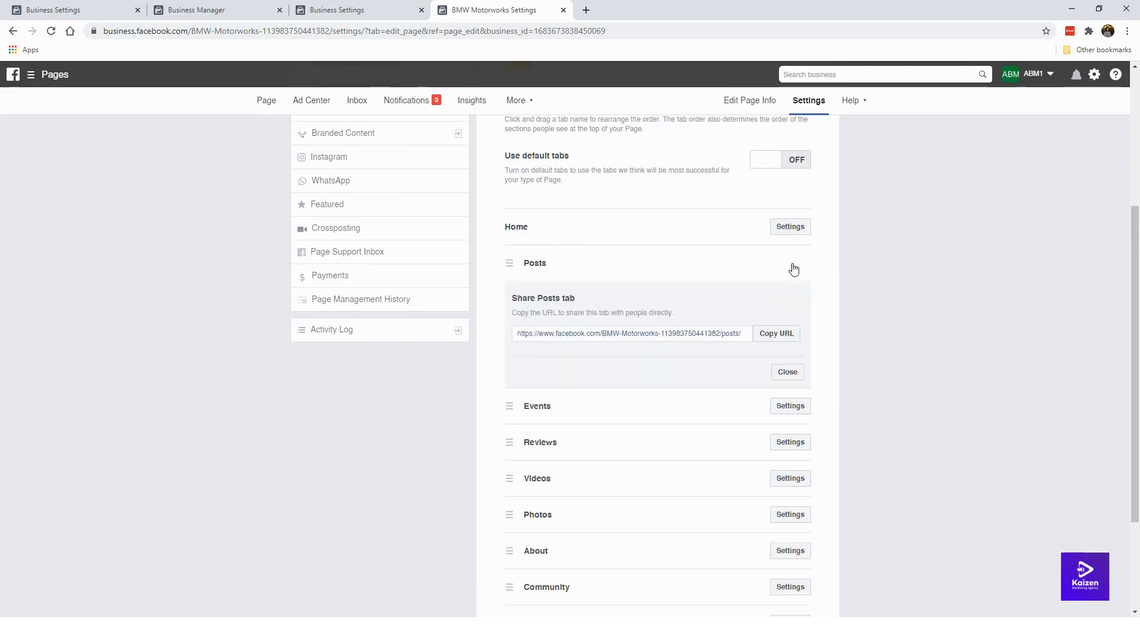
{"action": "left_click", "coordinate": [787, 371]}
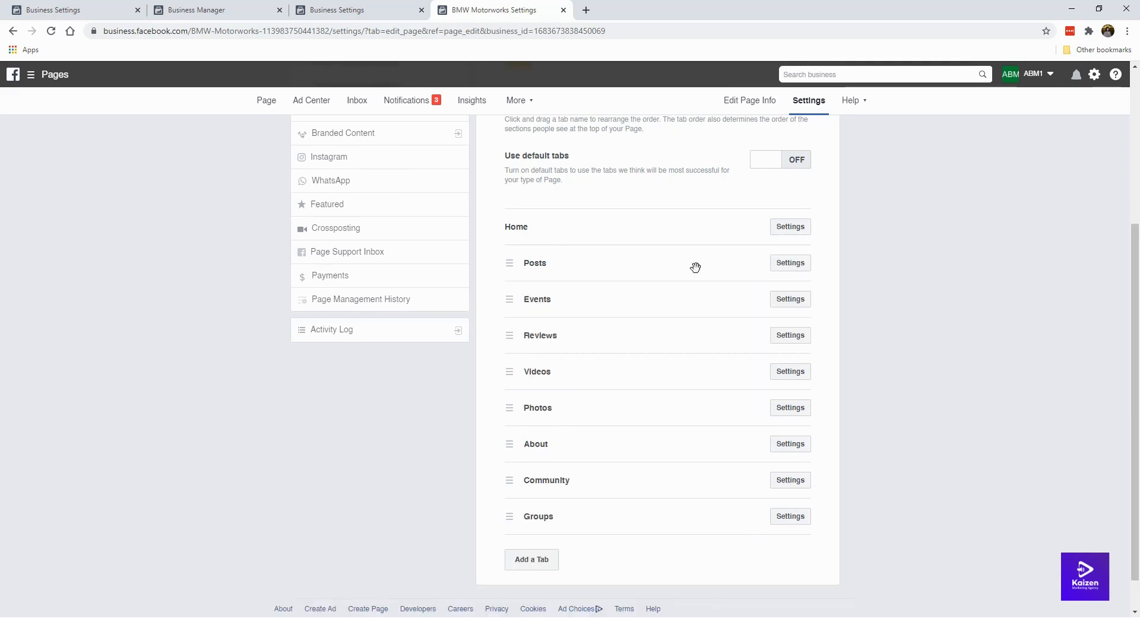
{"action": "left_click", "coordinate": [800, 302]}
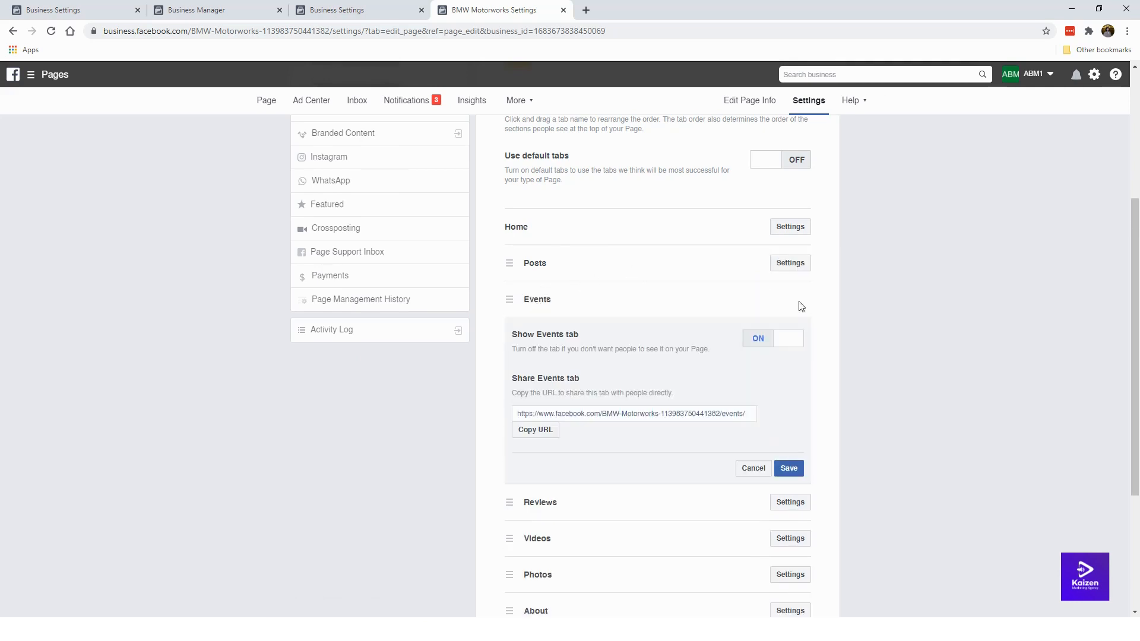
{"action": "left_click", "coordinate": [754, 338]}
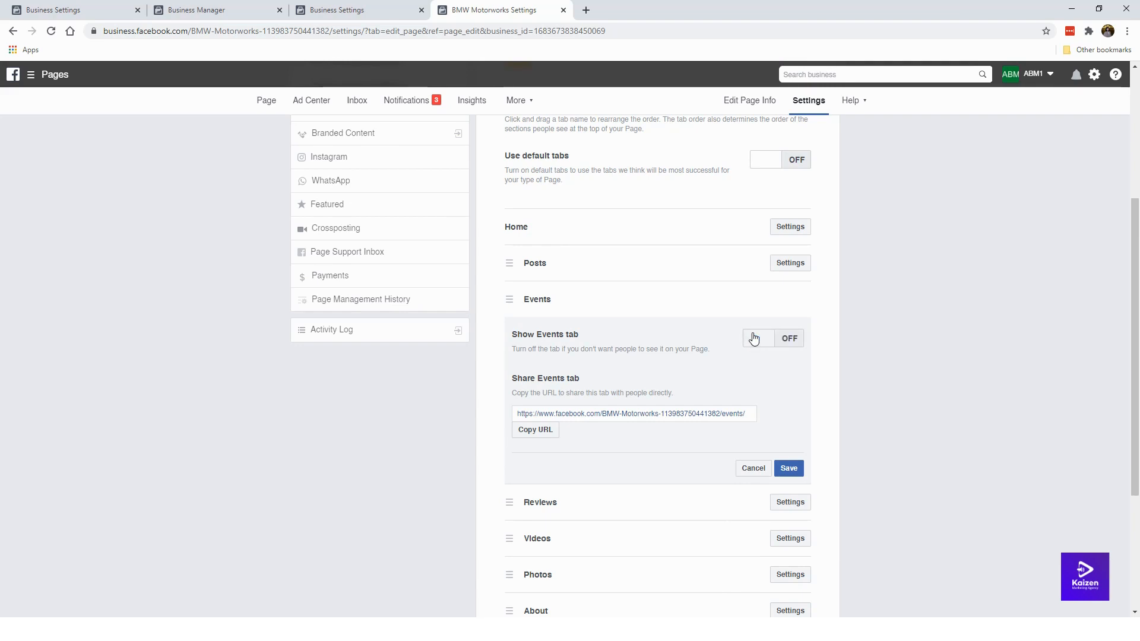
{"action": "left_click", "coordinate": [789, 469]}
Step: Turn off Show Groups tab and save, leaving the Videos and Community tabs unchanged
{"action": "left_click", "coordinate": [782, 337]}
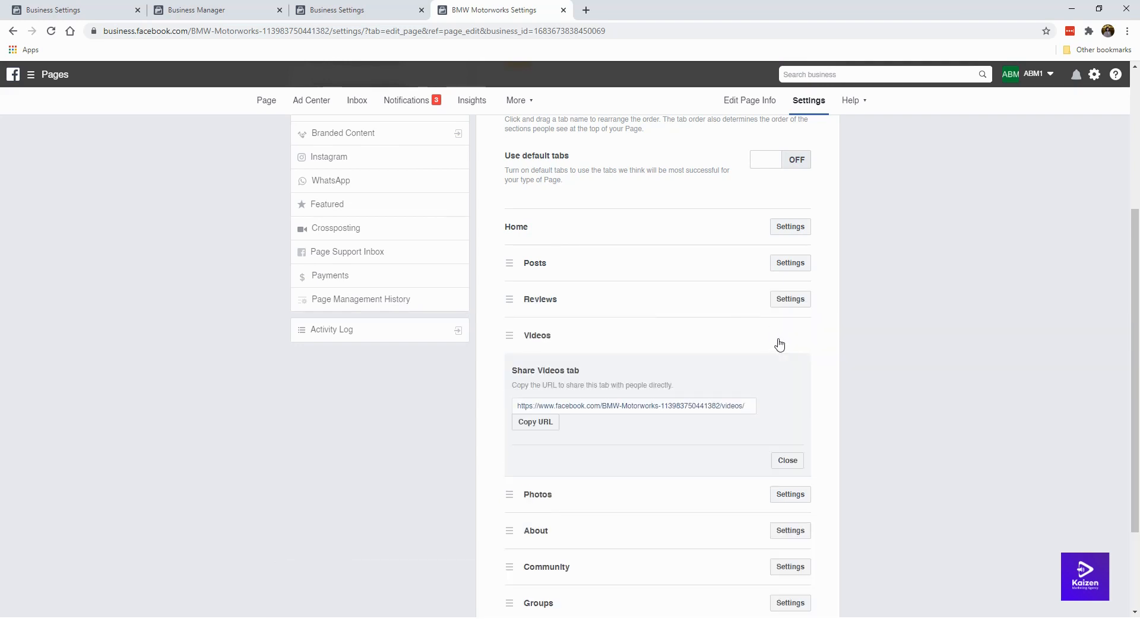
{"action": "left_click", "coordinate": [784, 461]}
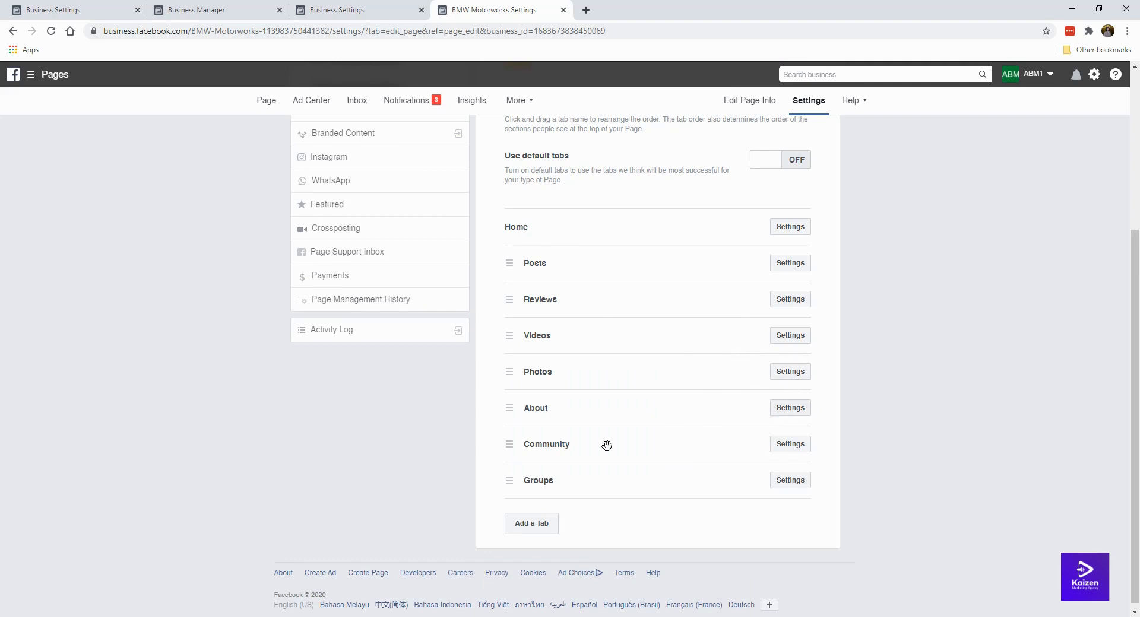
{"action": "left_click", "coordinate": [790, 444]}
{"action": "scroll", "coordinate": [784, 463], "scroll_direction": "down", "scroll_amount": 2}
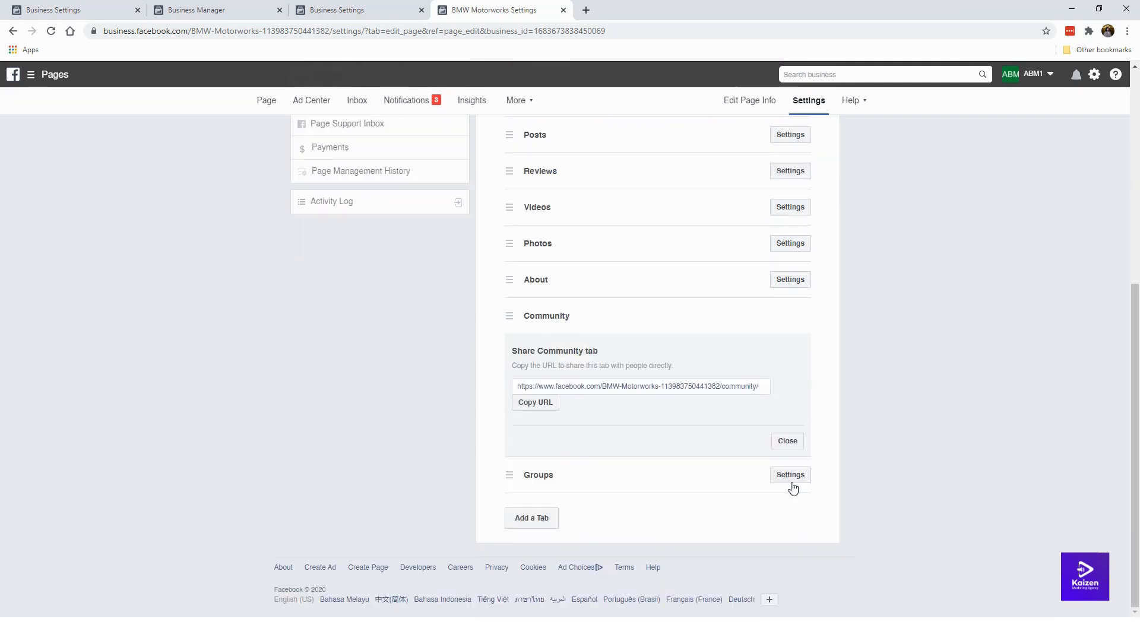
{"action": "left_click", "coordinate": [787, 442]}
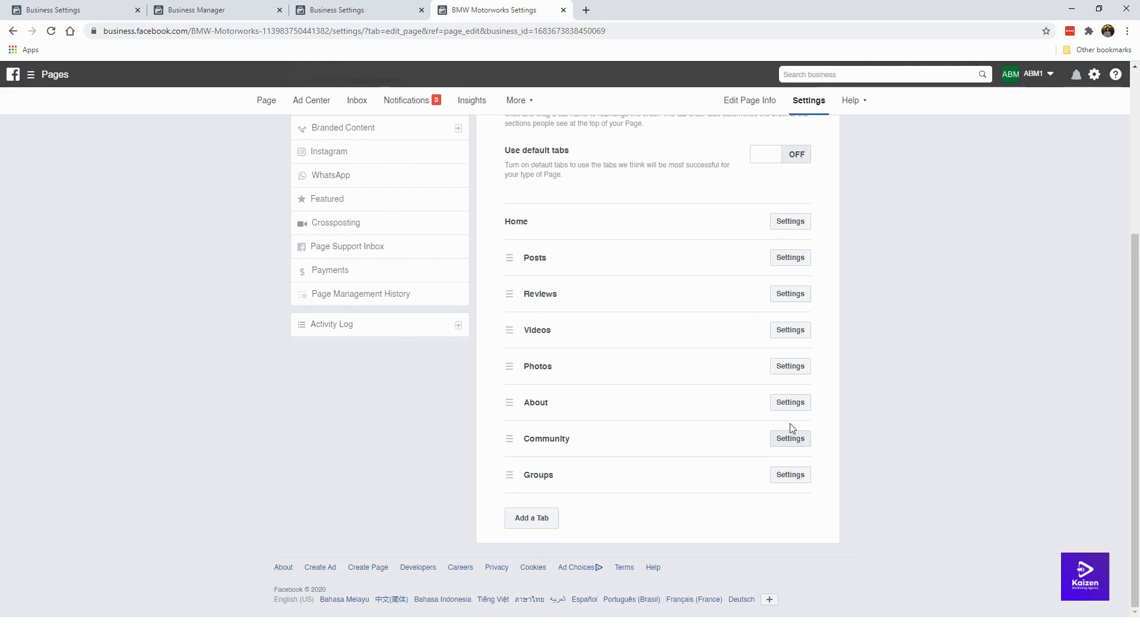
{"action": "left_click", "coordinate": [784, 474]}
{"action": "scroll", "coordinate": [770, 473], "scroll_direction": "down", "scroll_amount": 1}
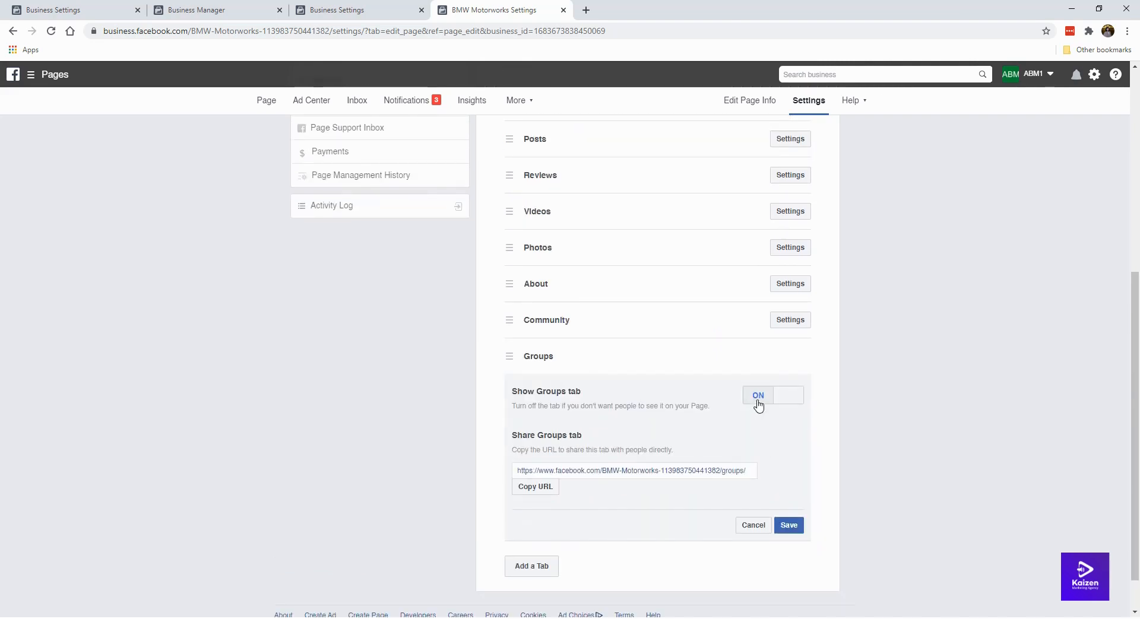
{"action": "left_click", "coordinate": [756, 403]}
{"action": "left_click", "coordinate": [790, 523]}
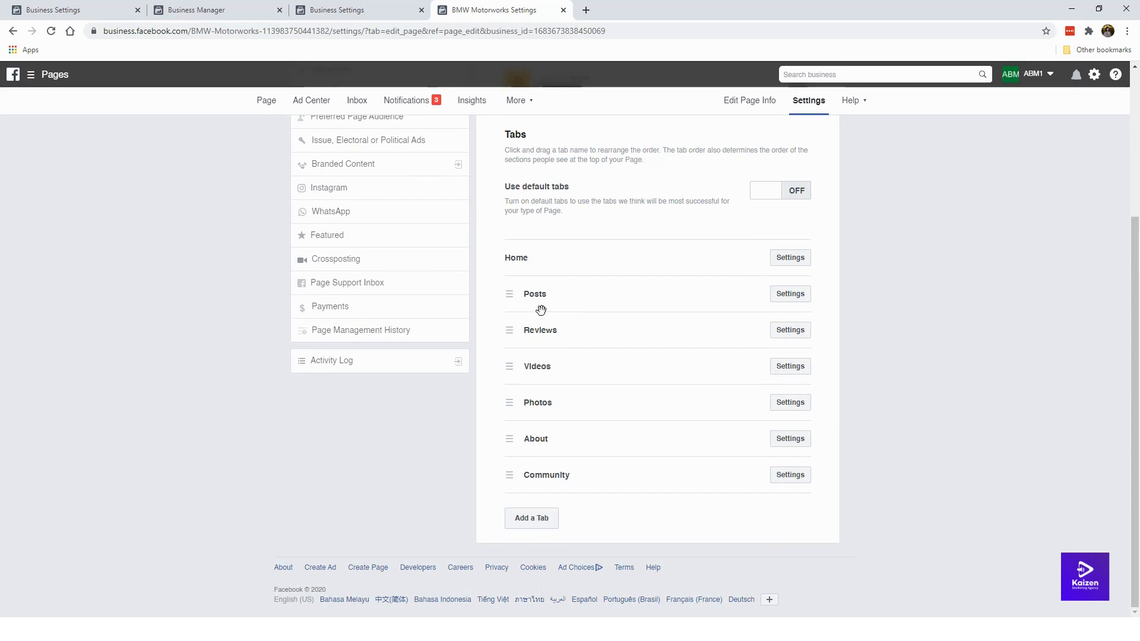
Step: Drag About under Home, Videos and Photos under Posts, and Reviews to the bottom
{"action": "mouse_move", "coordinate": [526, 296]}
{"action": "left_mouse_down"}
{"action": "mouse_move", "coordinate": [509, 305]}
{"action": "mouse_move", "coordinate": [510, 293]}
{"action": "left_mouse_up"}
{"action": "left_click_drag", "start_coordinate": [513, 442], "coordinate": [512, 290]}
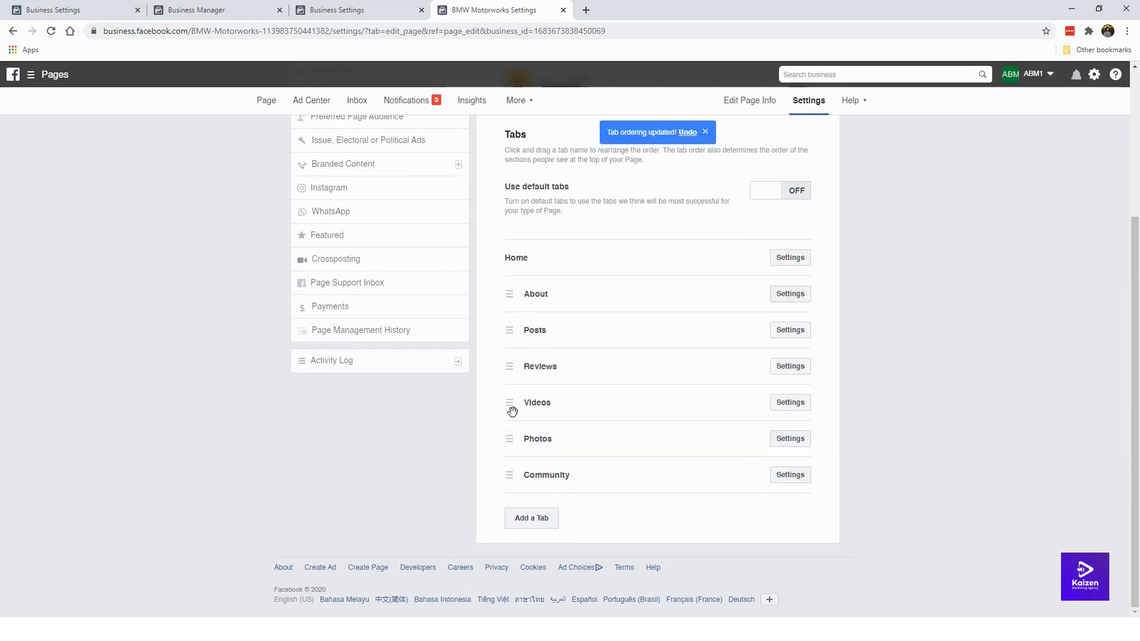
{"action": "left_click_drag", "start_coordinate": [512, 410], "coordinate": [507, 357]}
{"action": "left_click_drag", "start_coordinate": [509, 437], "coordinate": [505, 363]}
{"action": "left_click_drag", "start_coordinate": [512, 440], "coordinate": [519, 484]}
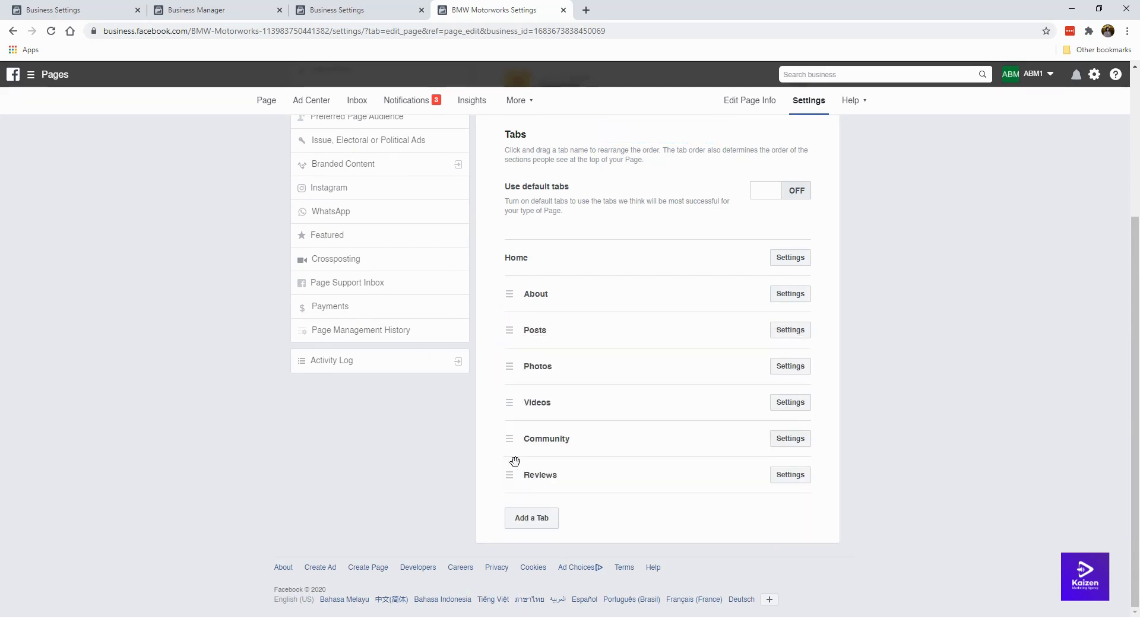
Step: Switch Show Reviews to off in the Reviews tab settings and save
{"action": "left_click", "coordinate": [797, 479]}
{"action": "scroll", "coordinate": [778, 416], "scroll_direction": "down", "scroll_amount": 3}
{"action": "scroll", "coordinate": [720, 283], "scroll_direction": "up", "scroll_amount": 2}
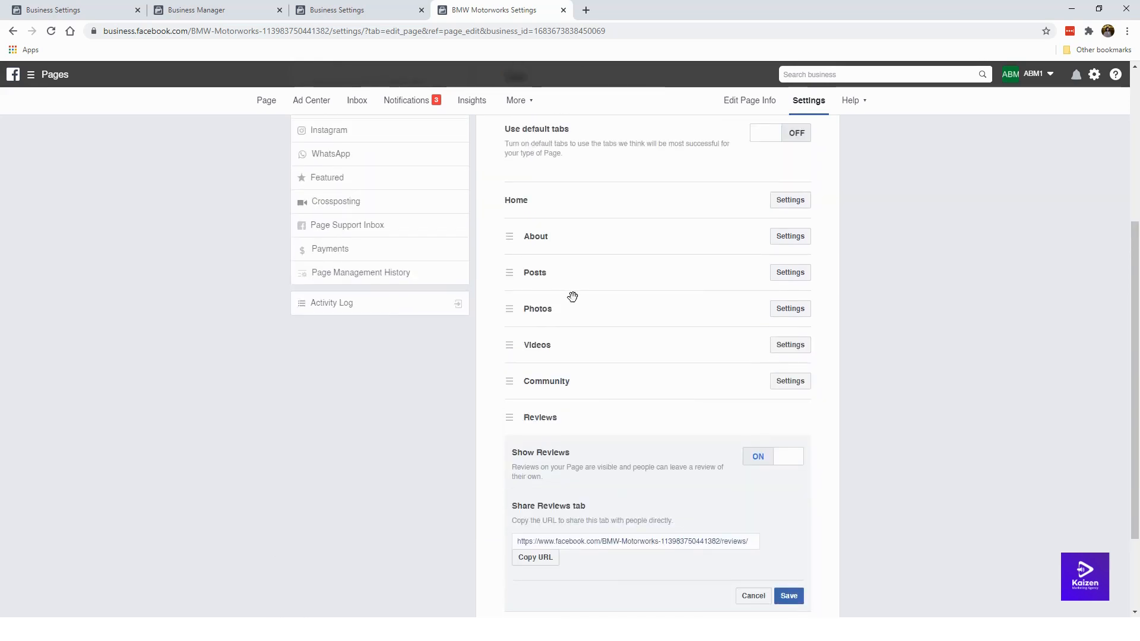
{"action": "scroll", "coordinate": [572, 296], "scroll_direction": "down", "scroll_amount": 2}
{"action": "left_click", "coordinate": [759, 342]}
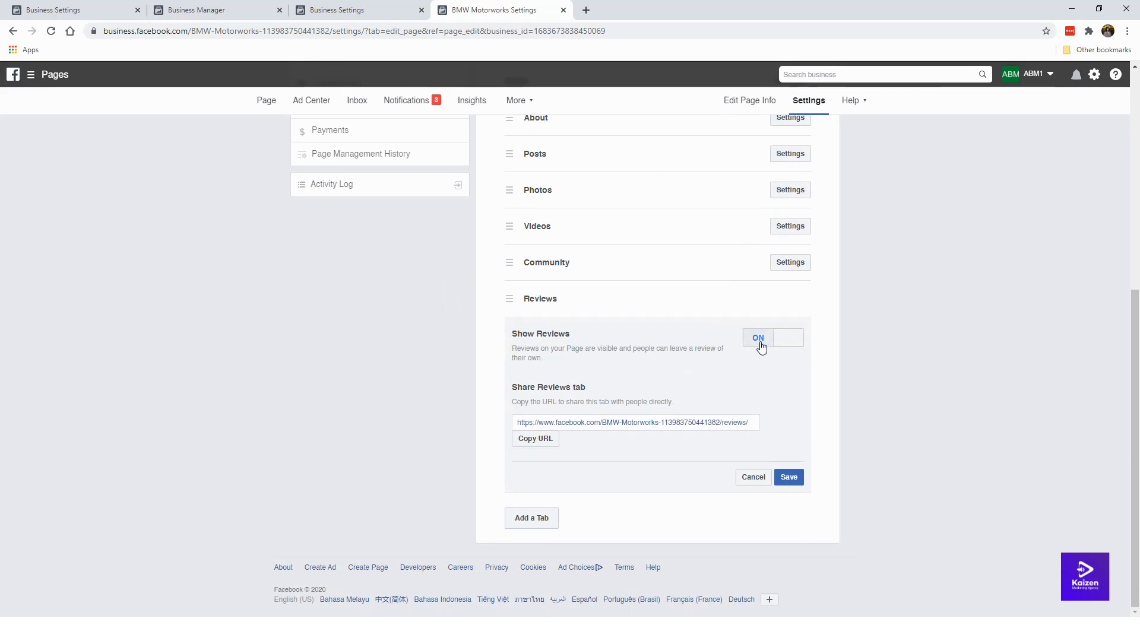
{"action": "left_click", "coordinate": [789, 477]}
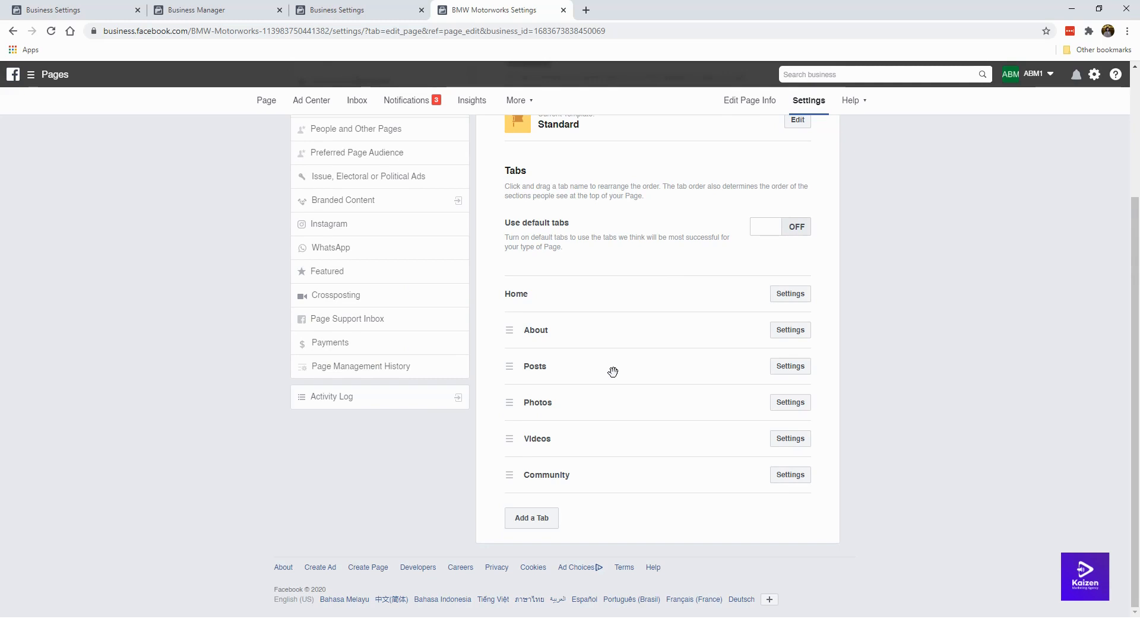
{"action": "scroll", "coordinate": [612, 372], "scroll_direction": "up", "scroll_amount": 3}
{"action": "scroll", "coordinate": [637, 343], "scroll_direction": "down", "scroll_amount": 3}
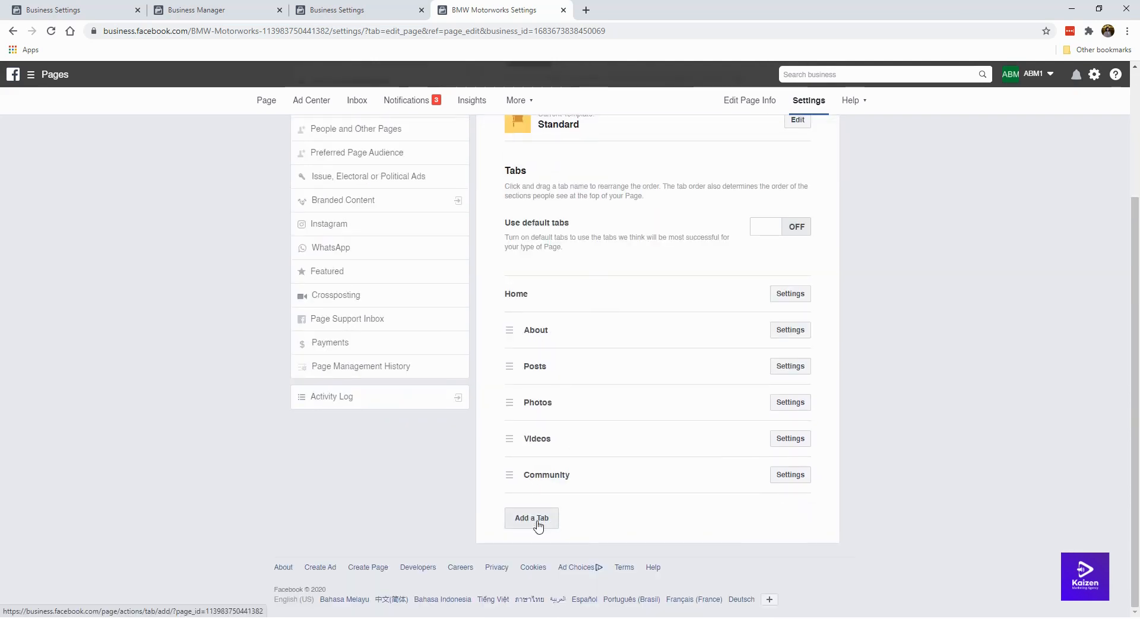
{"action": "left_click", "coordinate": [538, 522]}
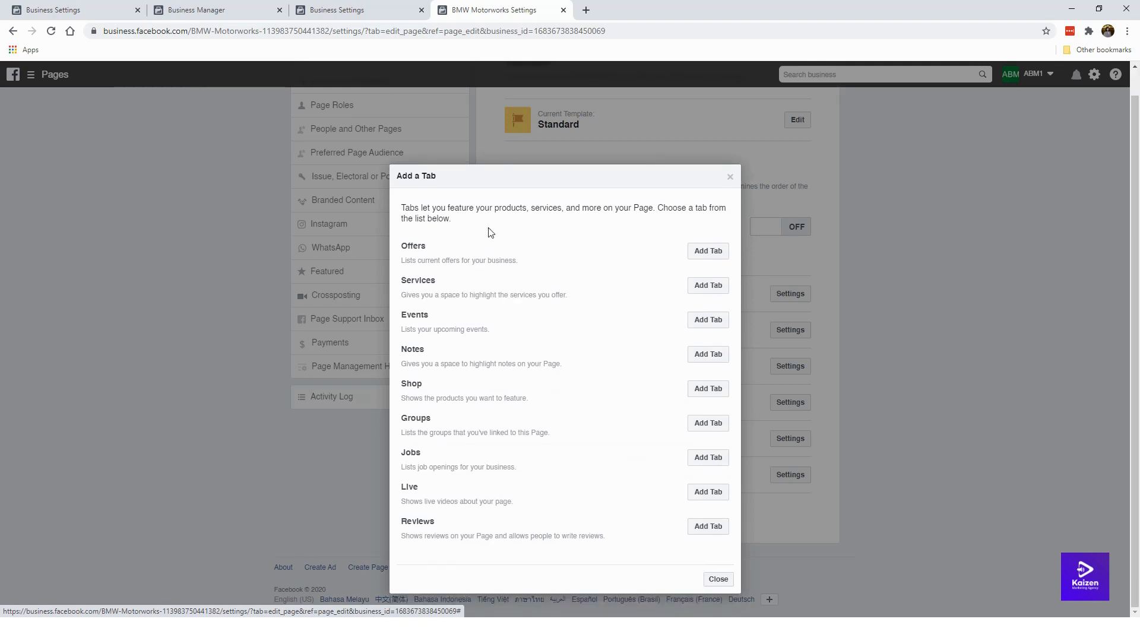
{"action": "left_click", "coordinate": [730, 177]}
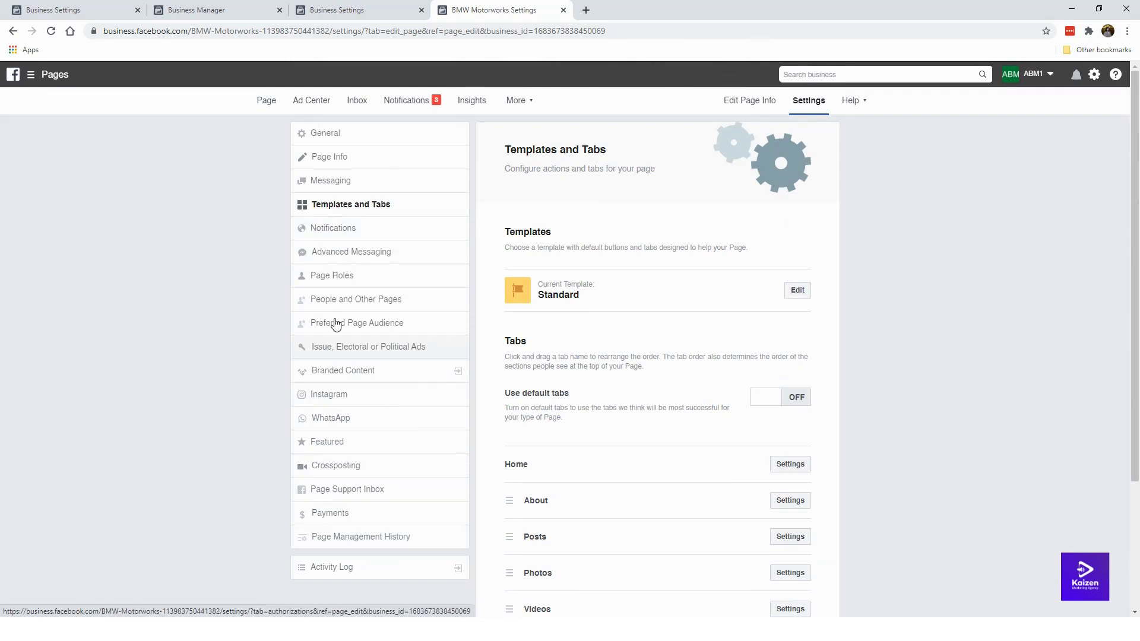
Step: Start an Instagram account connection, dismiss the login popup without connecting, and return to the Page home
{"action": "left_click", "coordinate": [368, 398]}
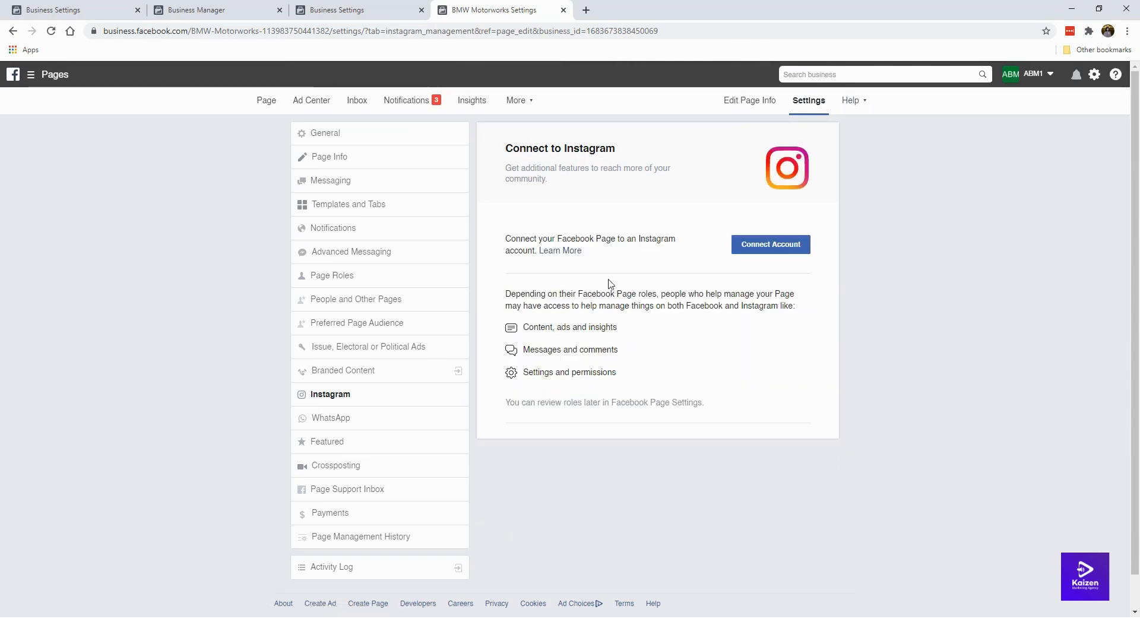
{"action": "left_click", "coordinate": [782, 247]}
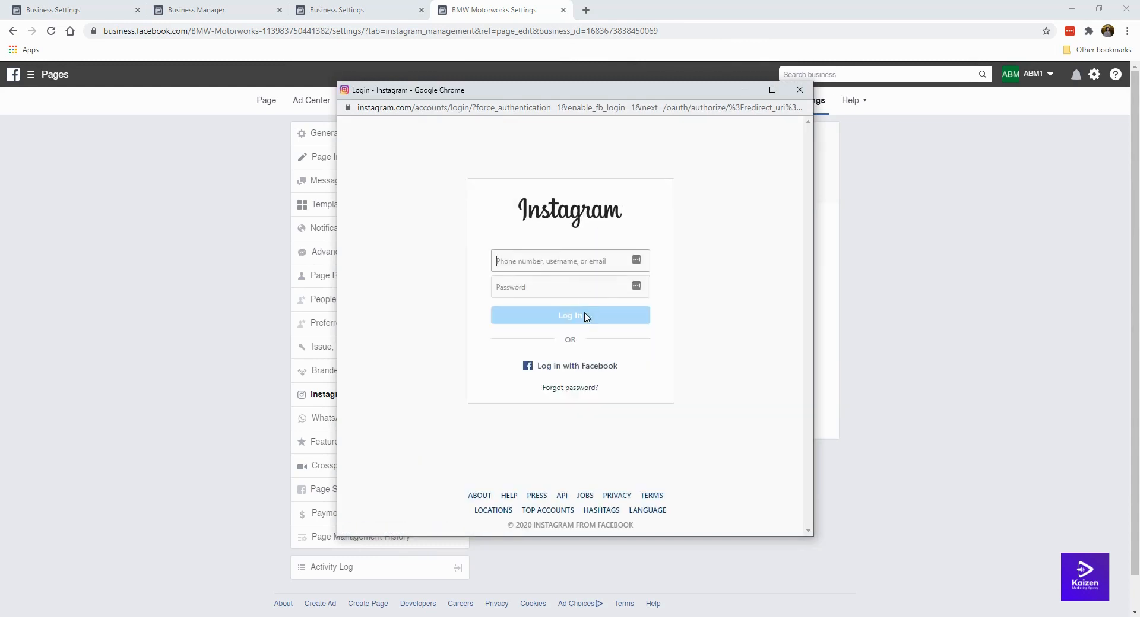
{"action": "left_click", "coordinate": [798, 94]}
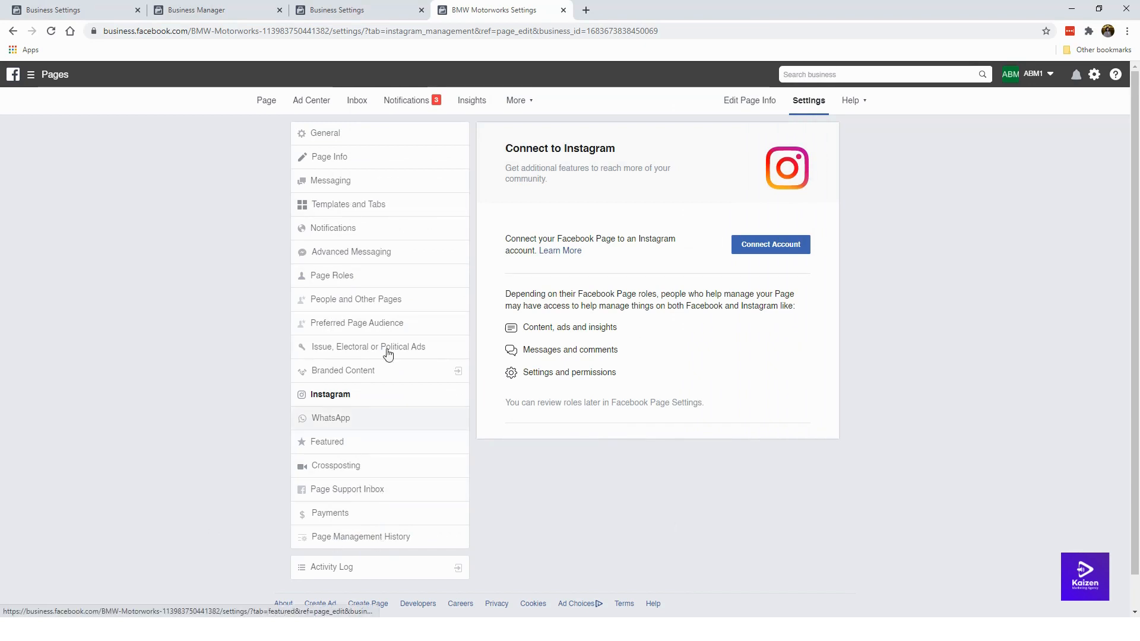
{"action": "left_click", "coordinate": [267, 101]}
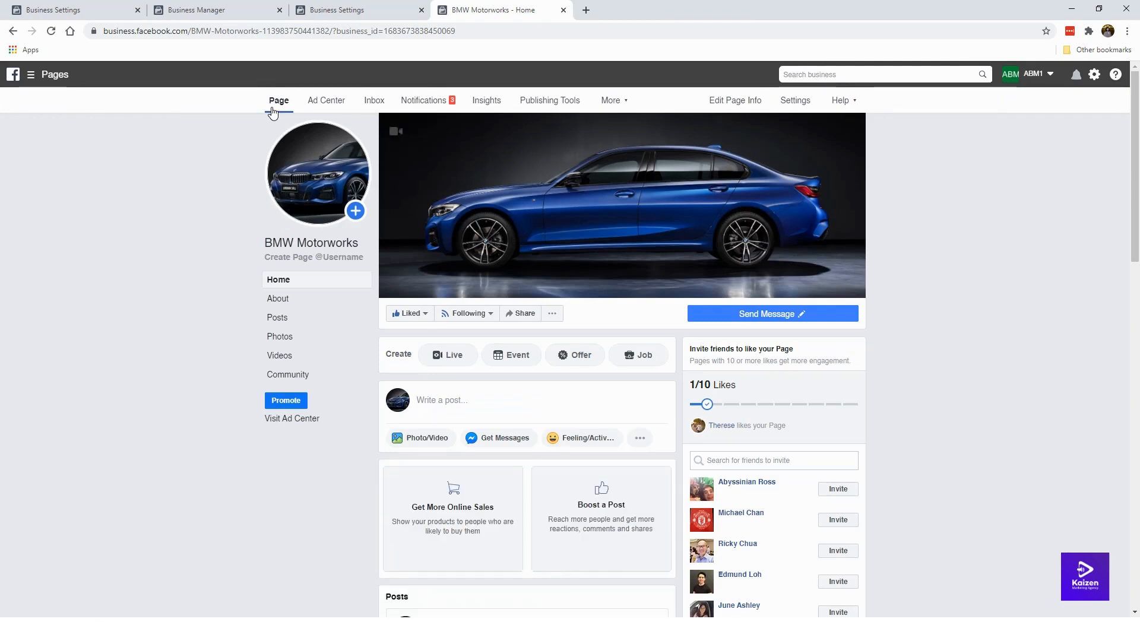
Step: Scroll through the BMW Motorworks Page feed to review its business hours and website posts
{"action": "scroll", "coordinate": [218, 301], "scroll_direction": "down", "scroll_amount": 8}
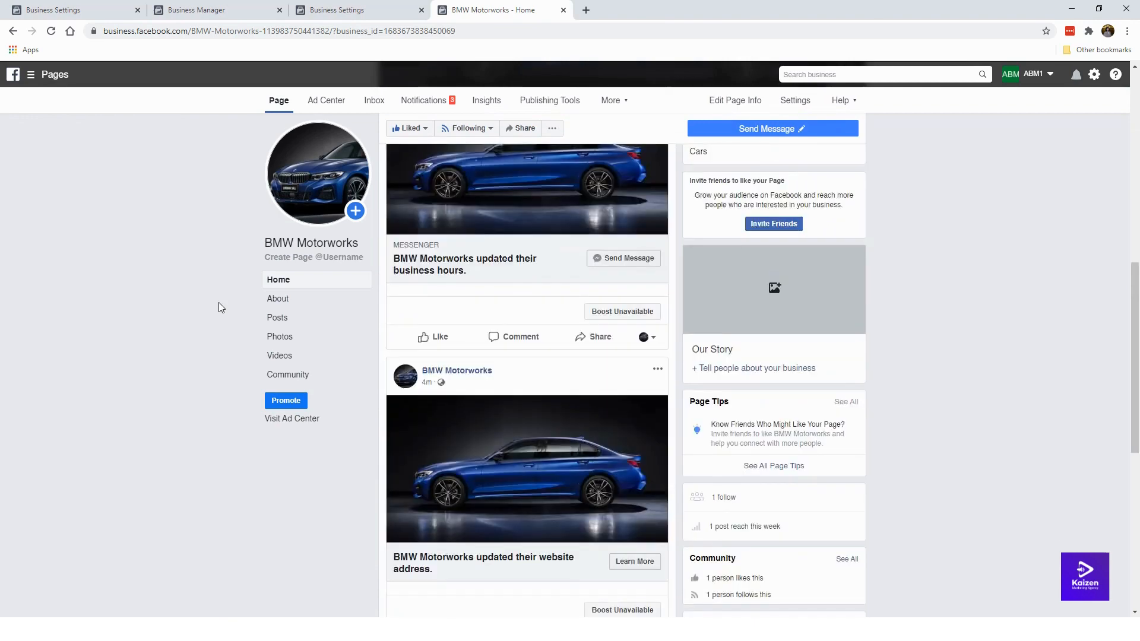
{"action": "scroll", "coordinate": [220, 307], "scroll_direction": "down", "scroll_amount": 8}
{"action": "scroll", "coordinate": [678, 355], "scroll_direction": "up", "scroll_amount": 5}
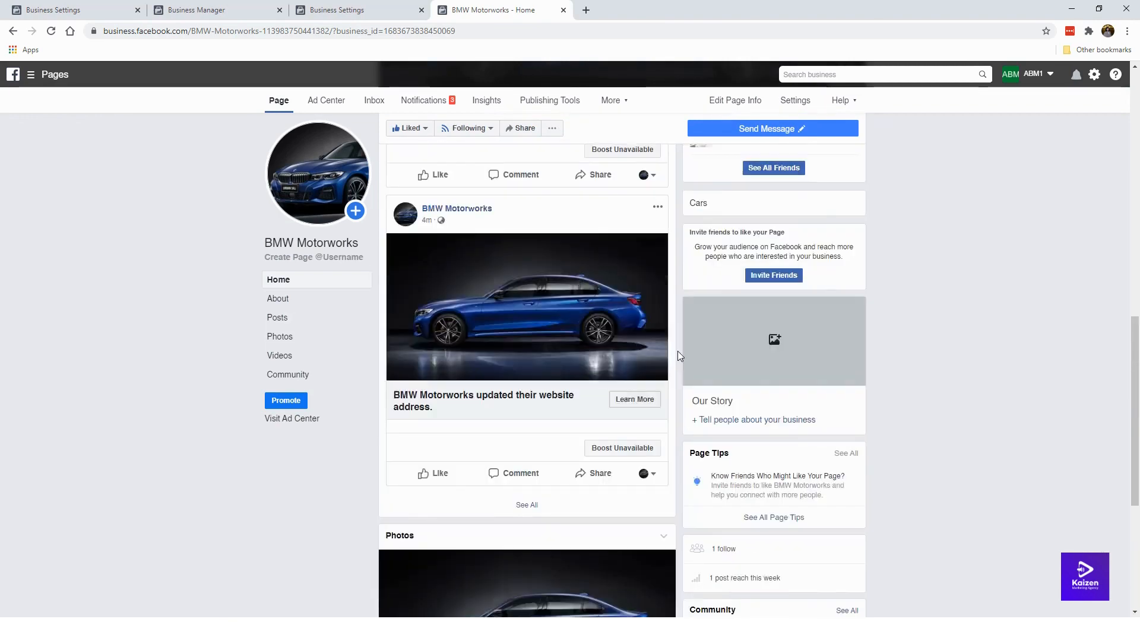
{"action": "scroll", "coordinate": [678, 355], "scroll_direction": "up", "scroll_amount": 10}
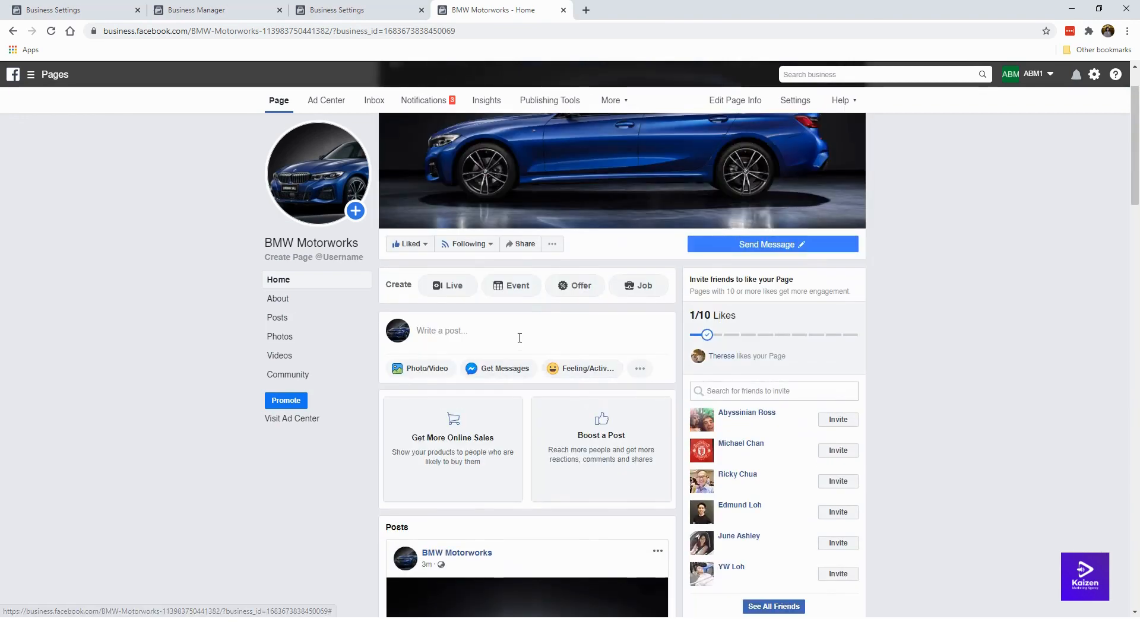
{"action": "left_click", "coordinate": [520, 338]}
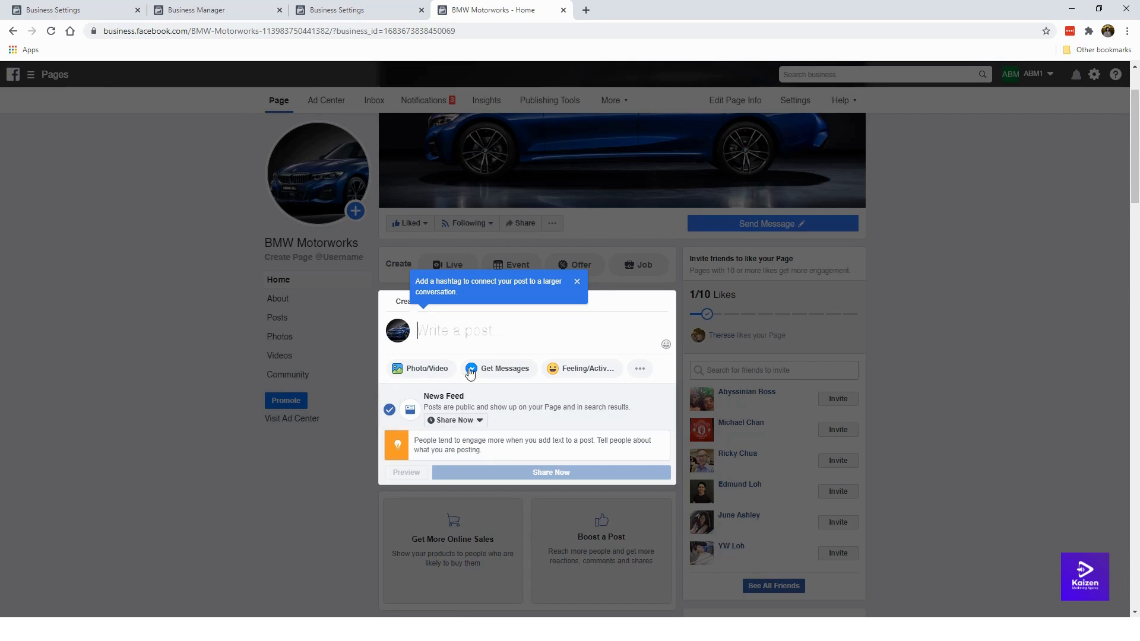
{"action": "left_click", "coordinate": [474, 421]}
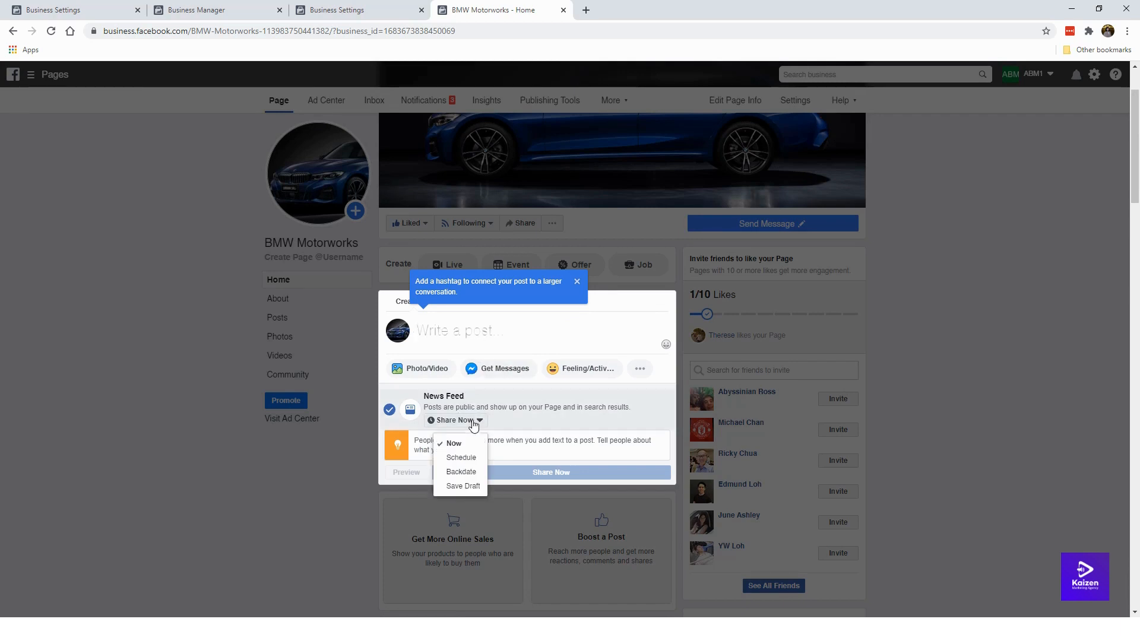
{"action": "left_click", "coordinate": [462, 460]}
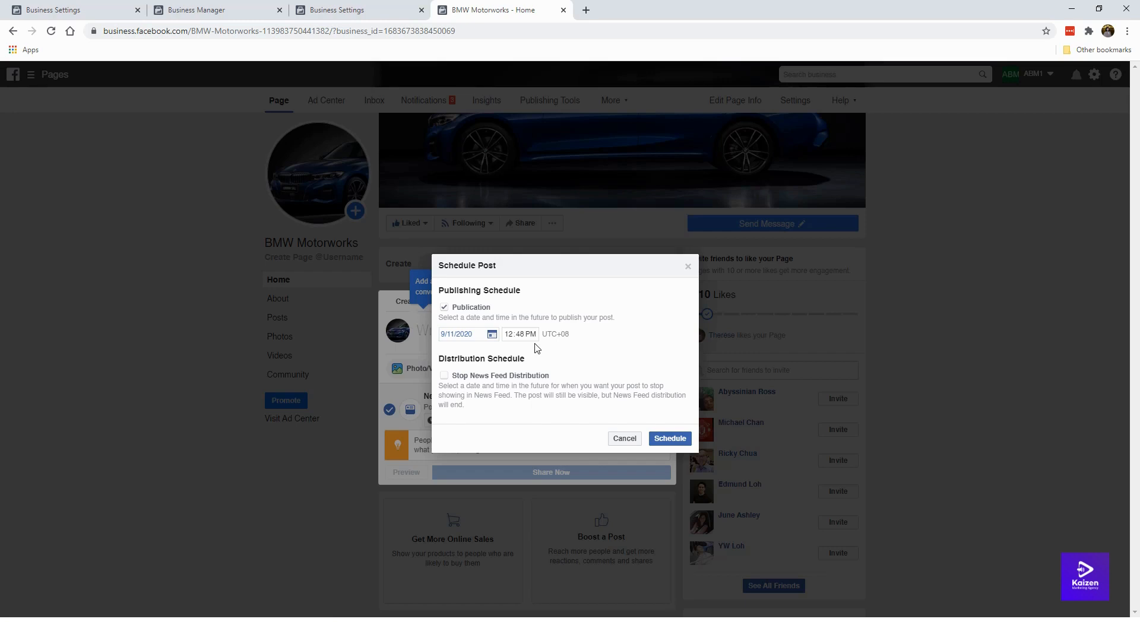
{"action": "left_click", "coordinate": [687, 266]}
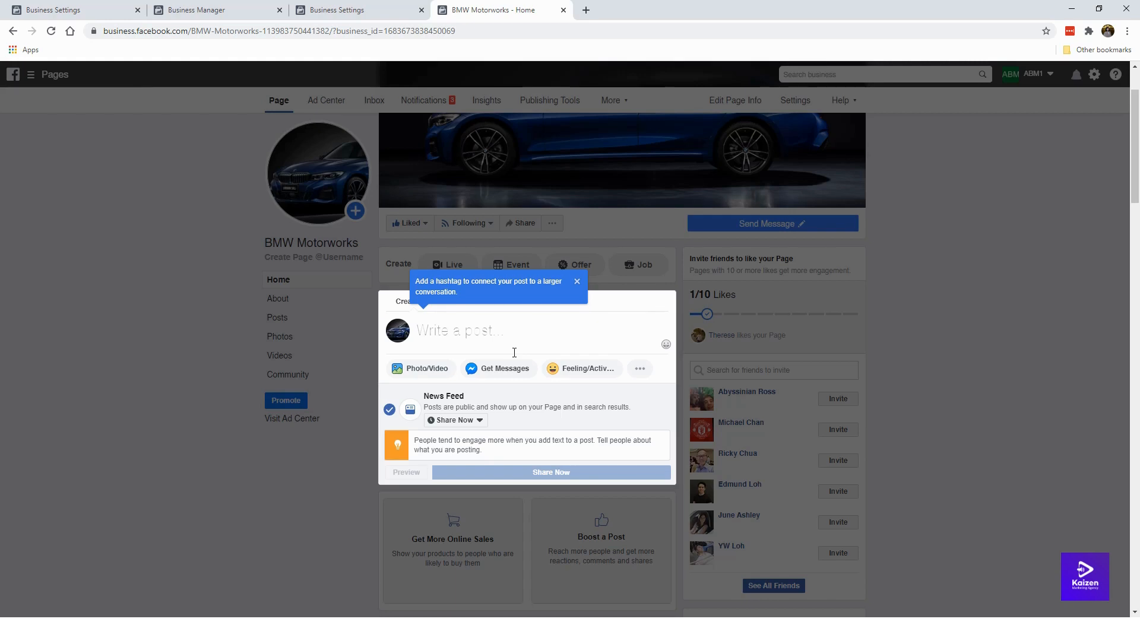
{"action": "left_click", "coordinate": [194, 387]}
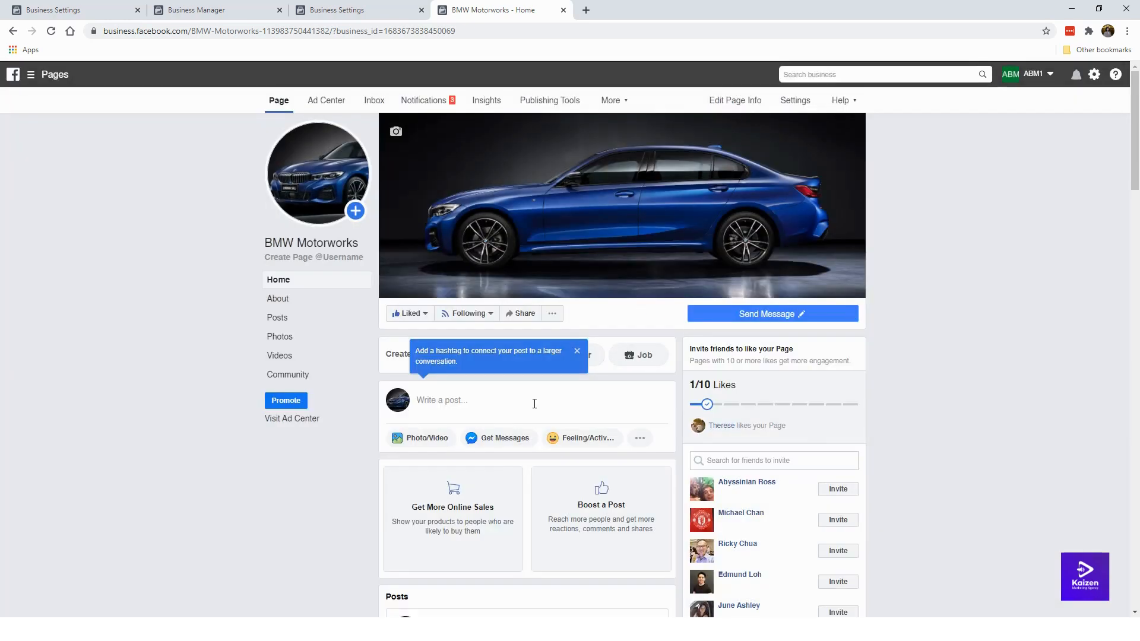
{"action": "scroll", "coordinate": [535, 404], "scroll_direction": "down", "scroll_amount": 7}
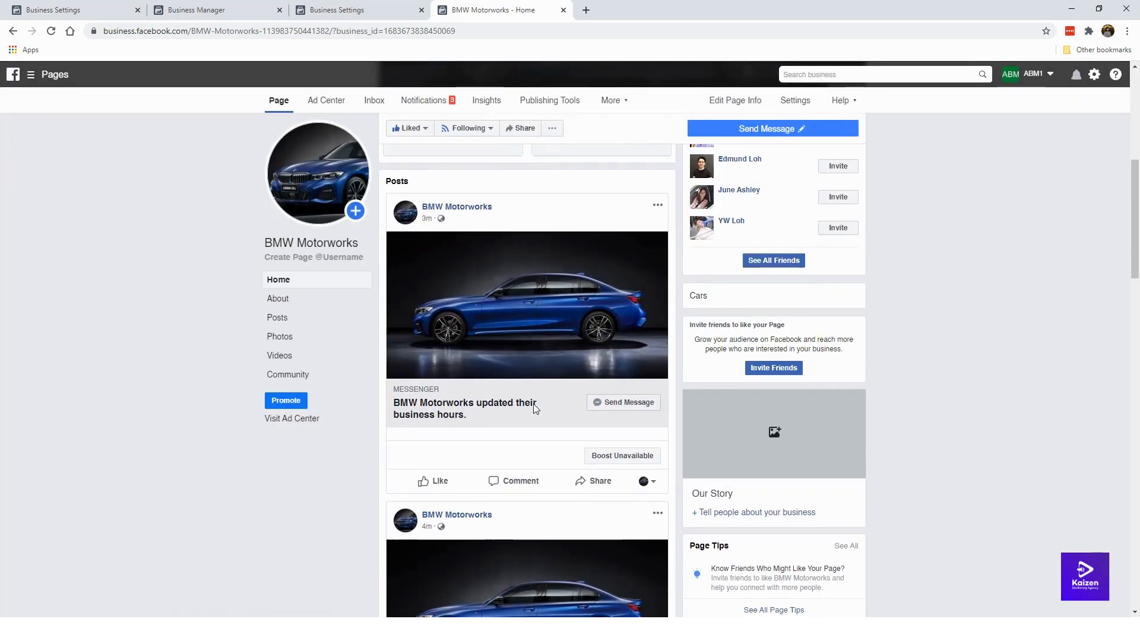
{"action": "scroll", "coordinate": [525, 280], "scroll_direction": "up", "scroll_amount": 7}
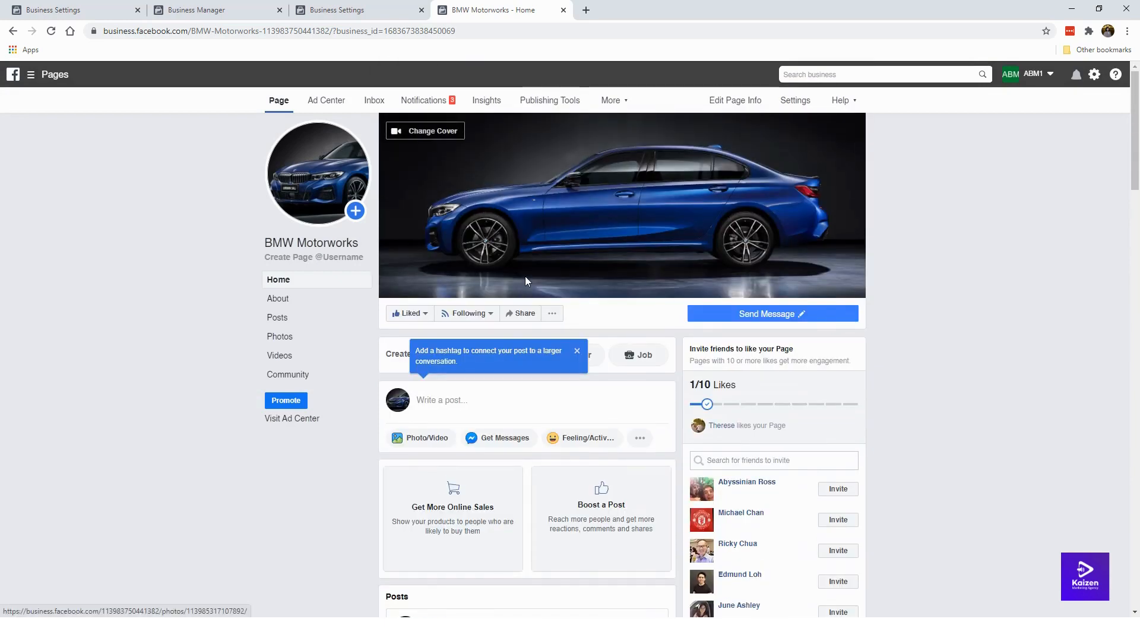
{"action": "left_click", "coordinate": [577, 351]}
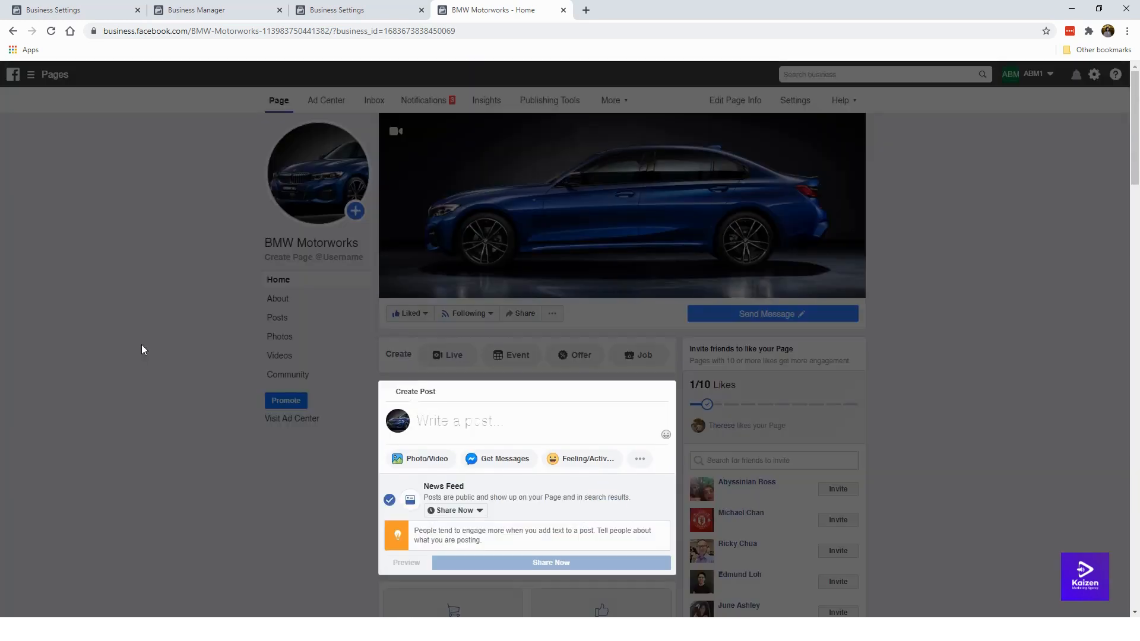
{"action": "left_click", "coordinate": [141, 344]}
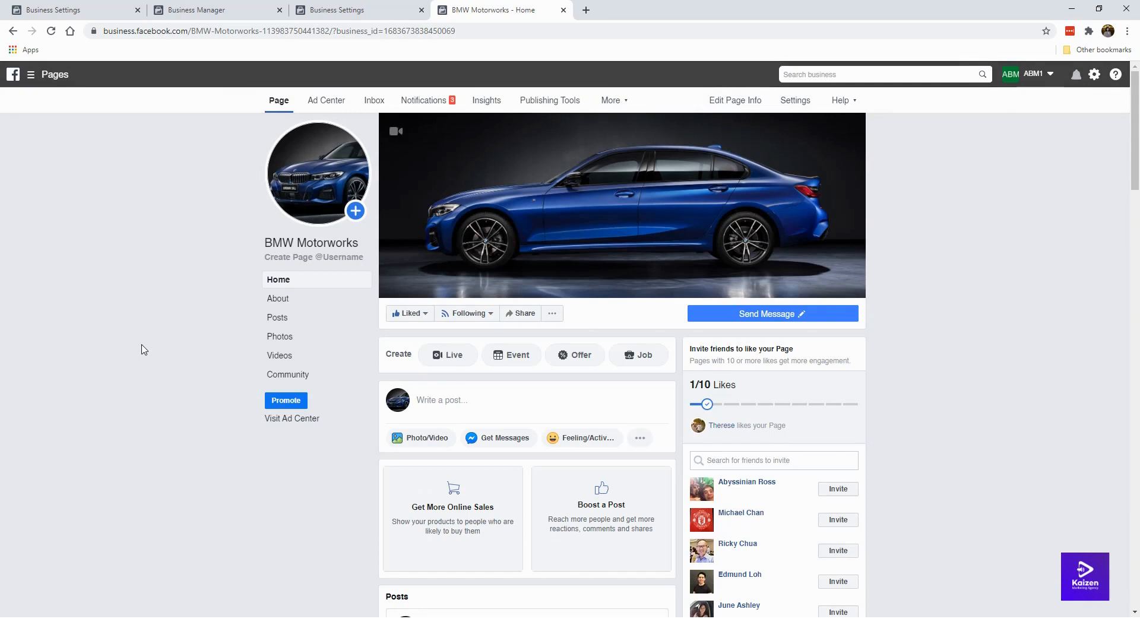